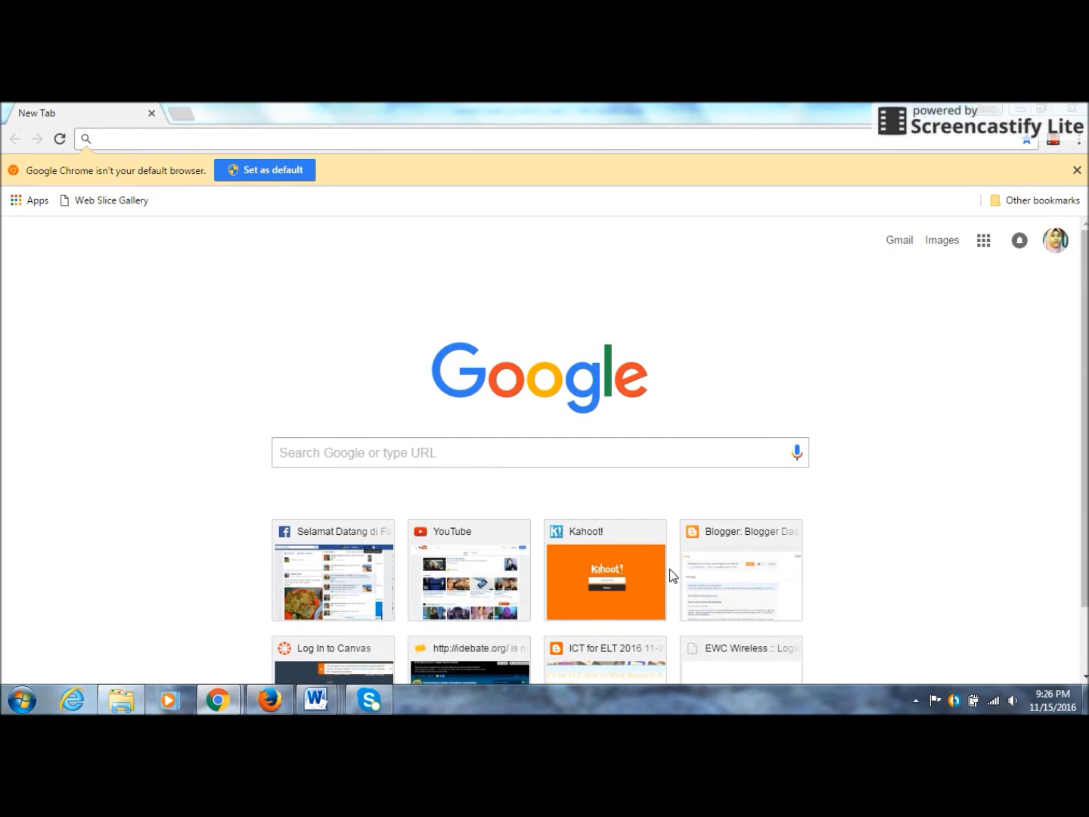
# Step: Search Google for 'create kahoot' and open the Create Kahoot result
pyautogui.click(555, 459)
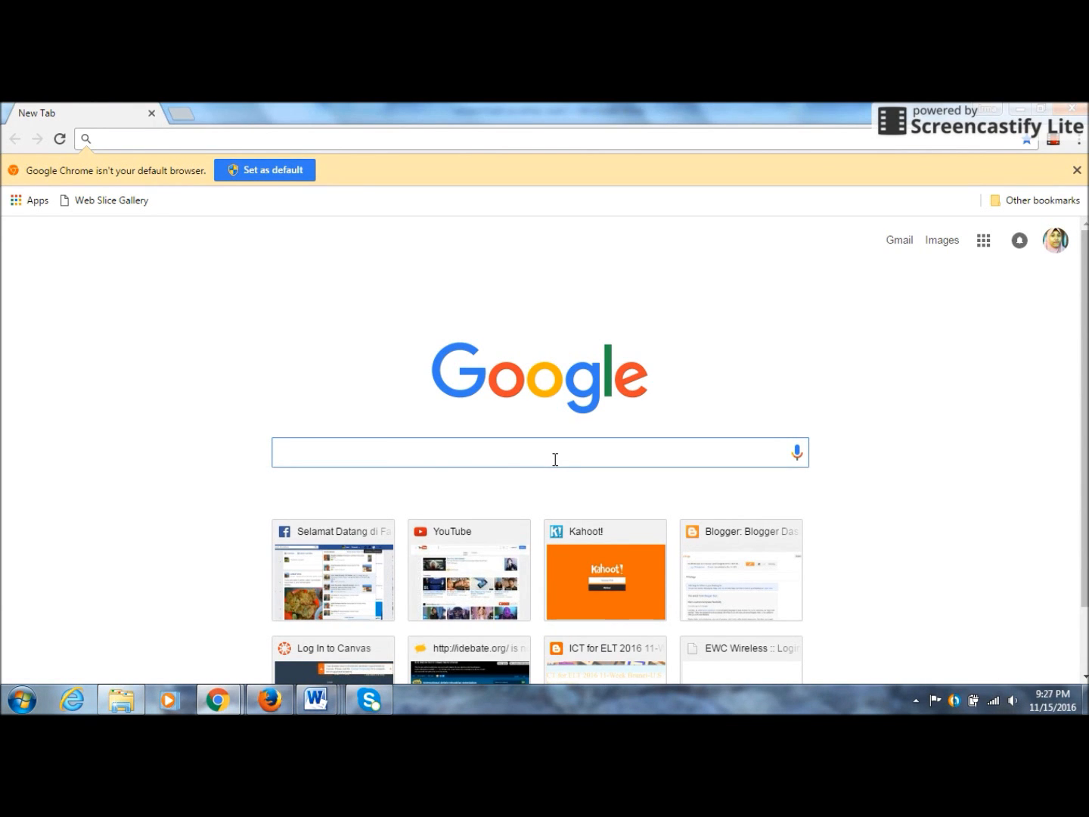
pyautogui.write('create kahoot')
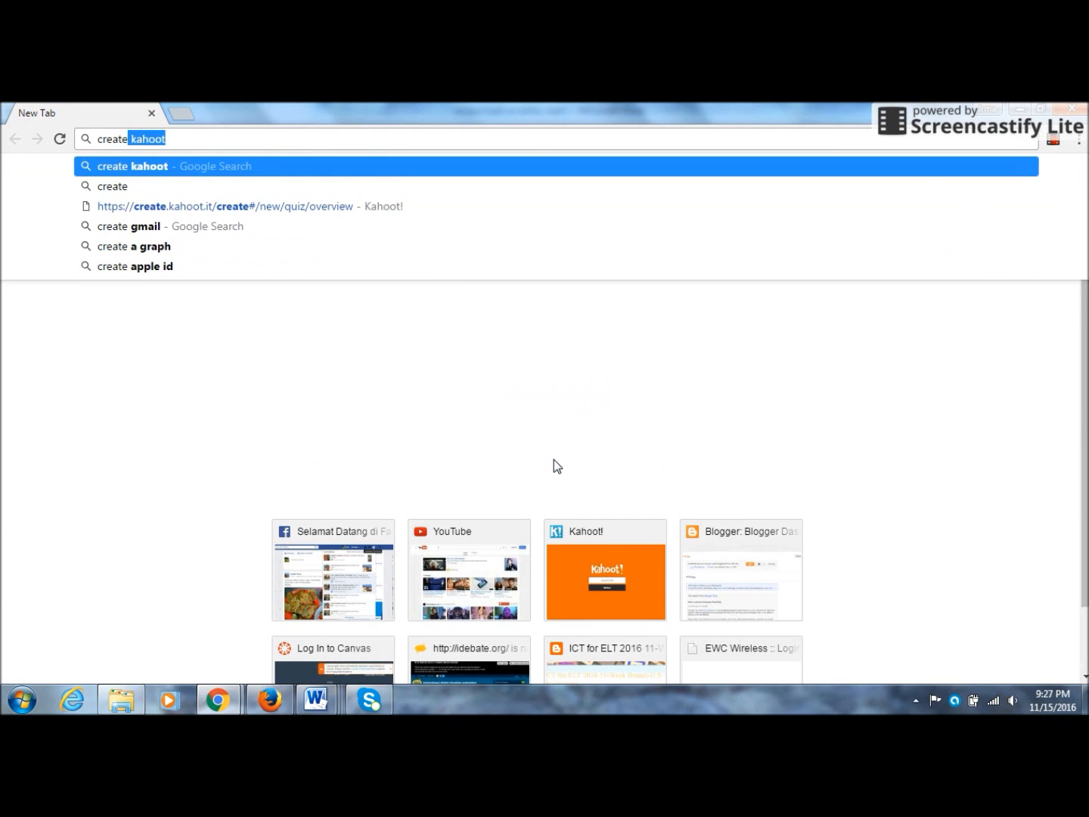
pyautogui.click(510, 173)
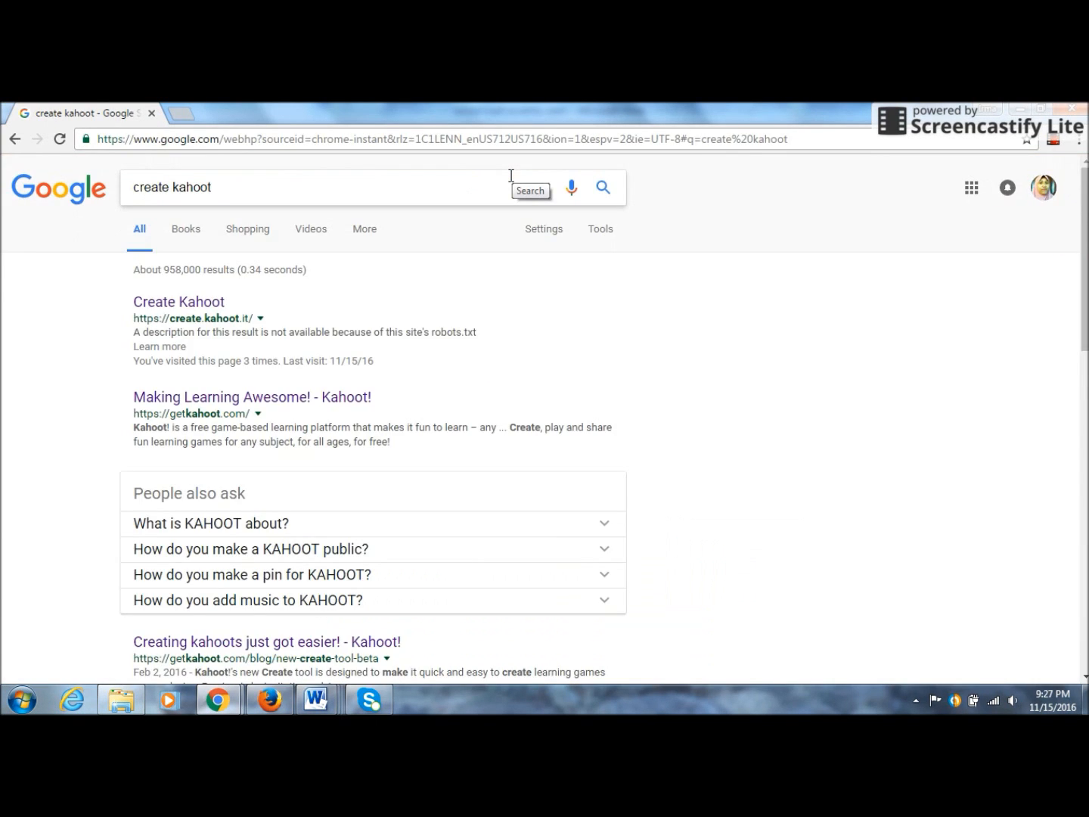
pyautogui.click(217, 304)
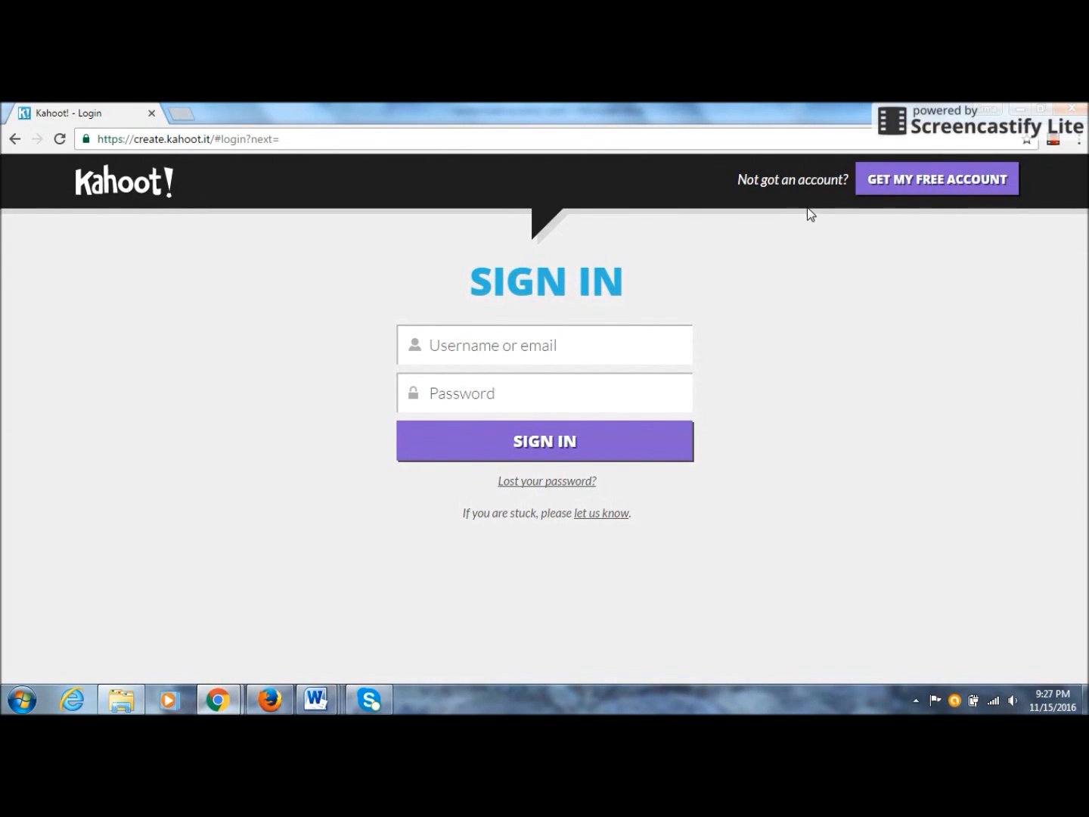
# Step: Choose GET MY FREE ACCOUNT on the Kahoot! sign-in page
pyautogui.click(872, 185)
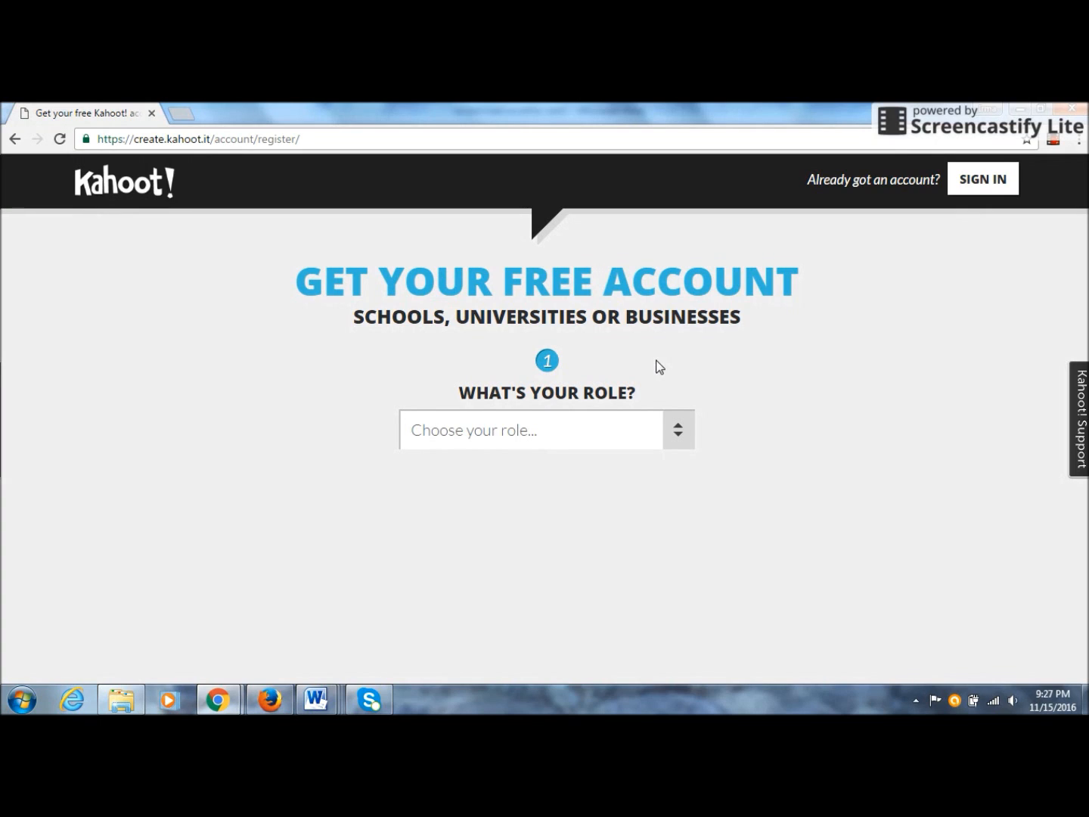
# Step: Set the signup role to teacher and enter Hasanuddin University as the school
pyautogui.click(677, 444)
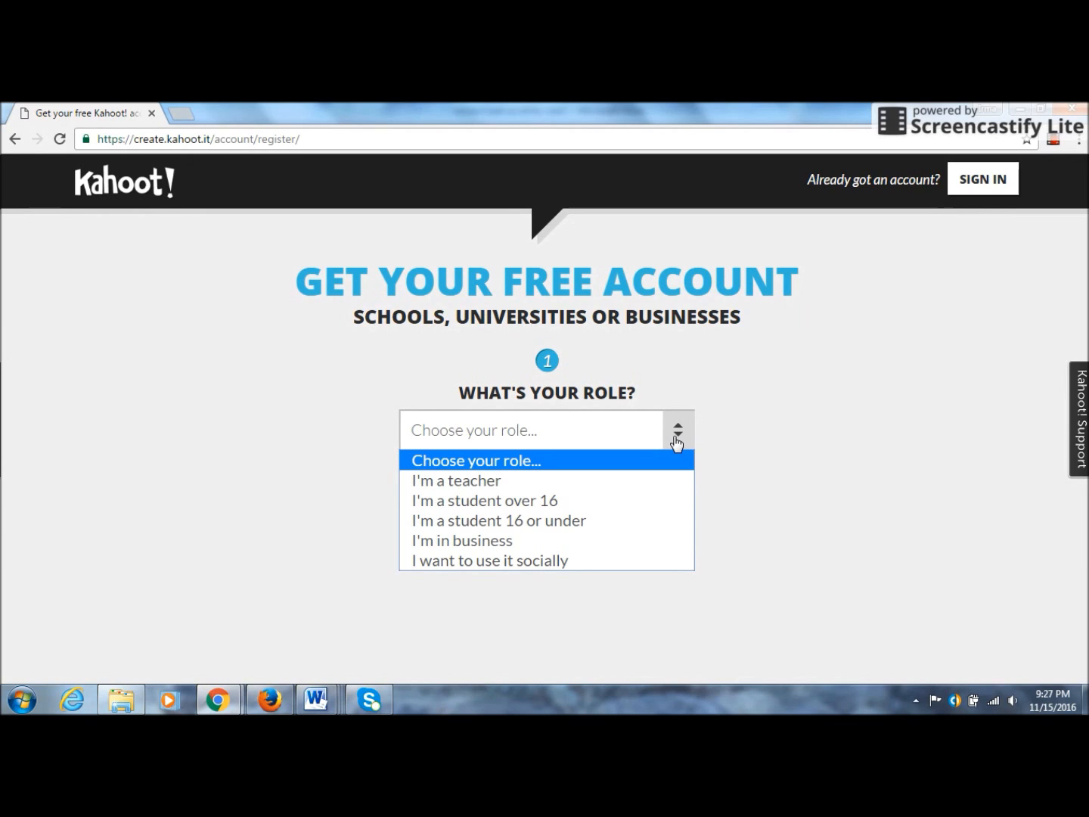
pyautogui.click(660, 487)
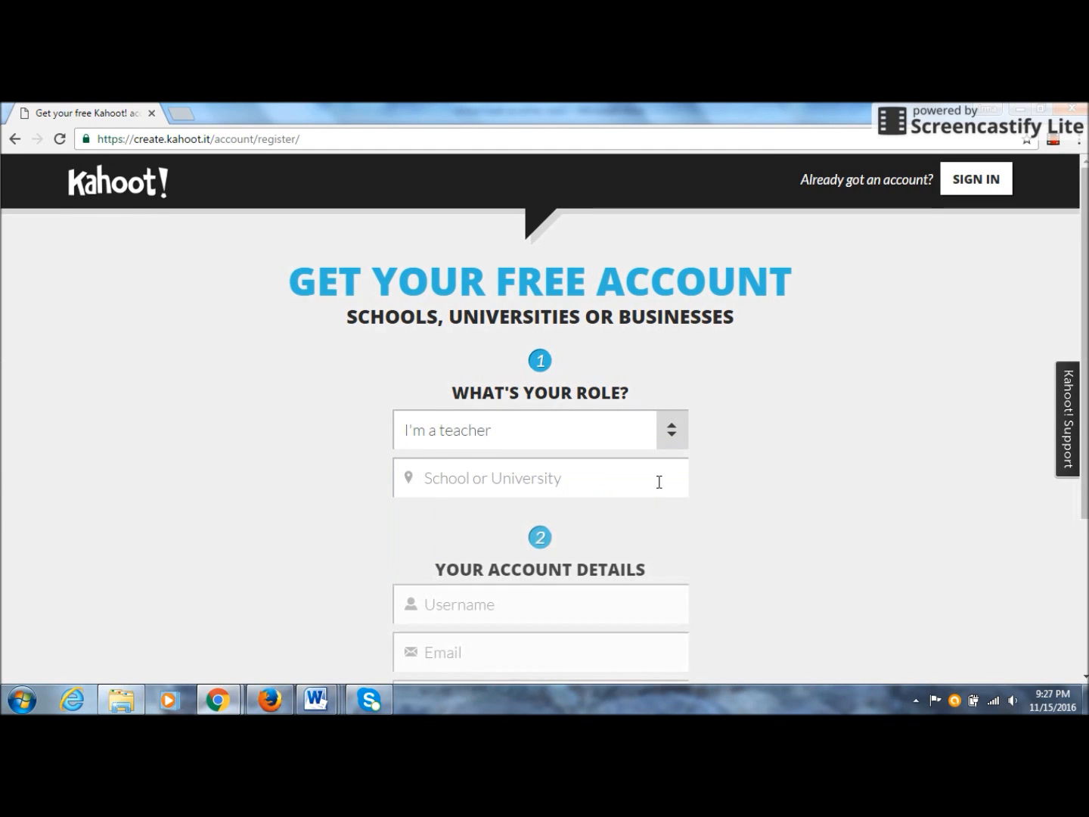
pyautogui.click(630, 480)
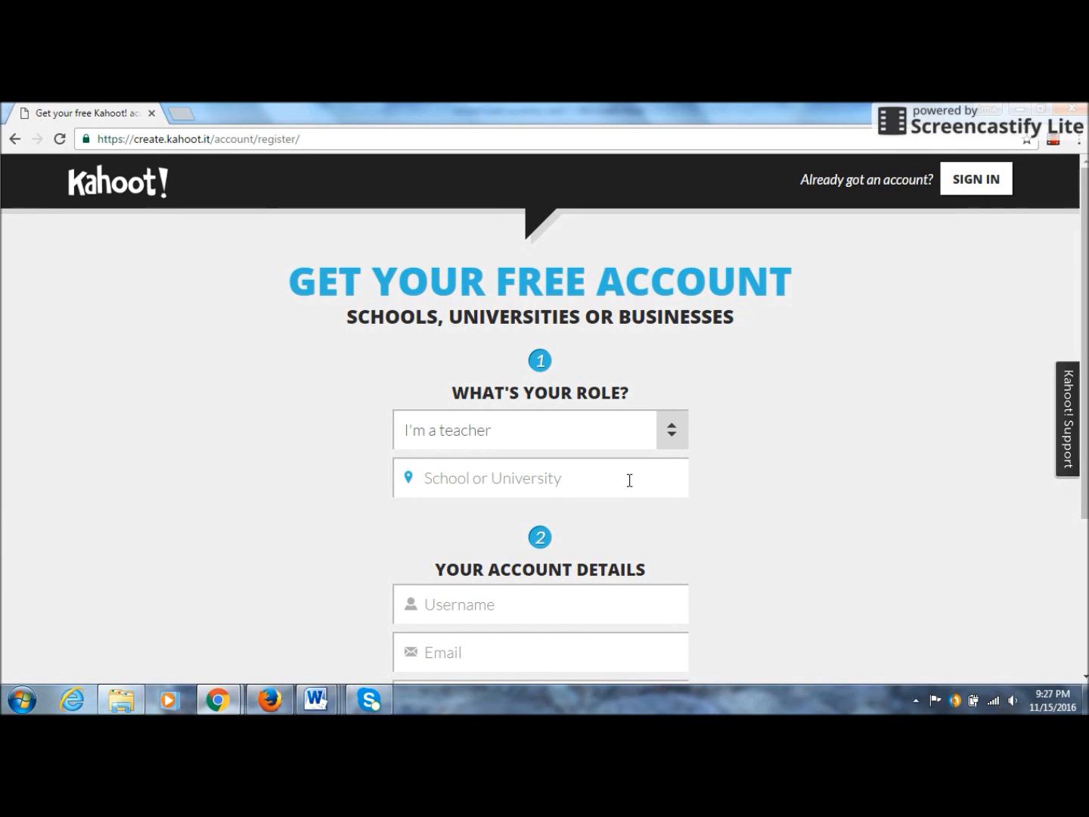
pyautogui.write('Ha')
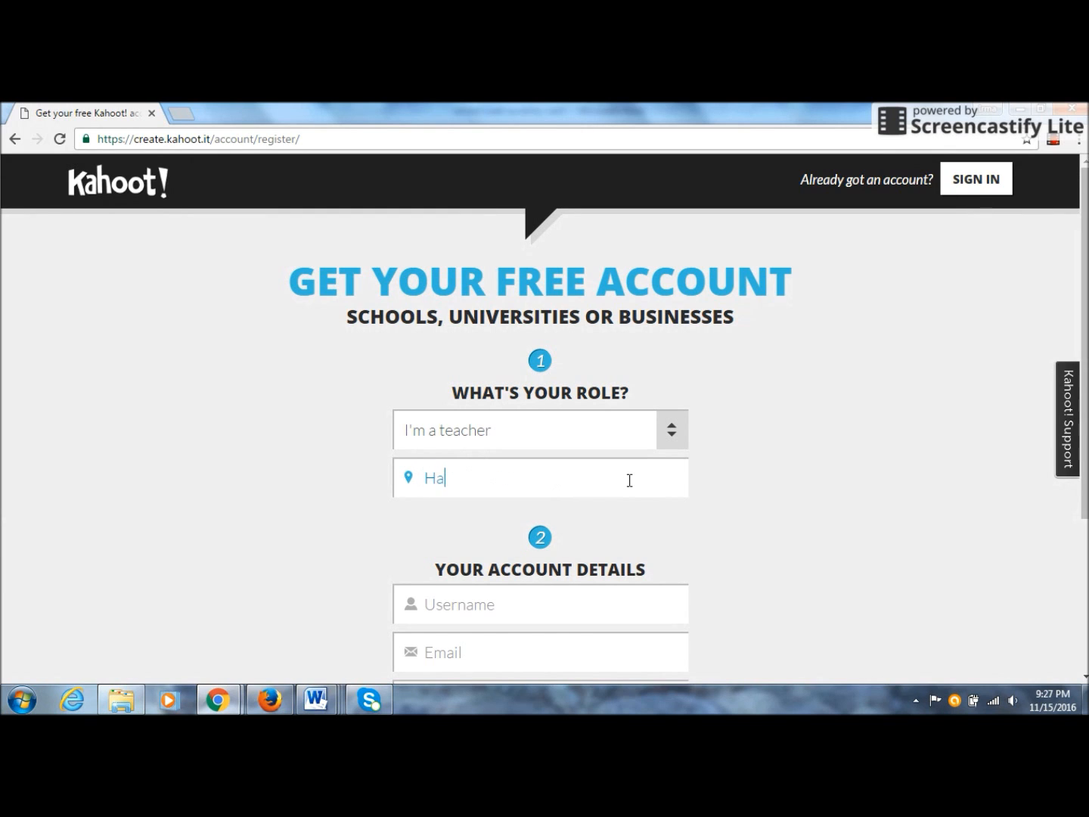
pyautogui.write('sanuddin ')
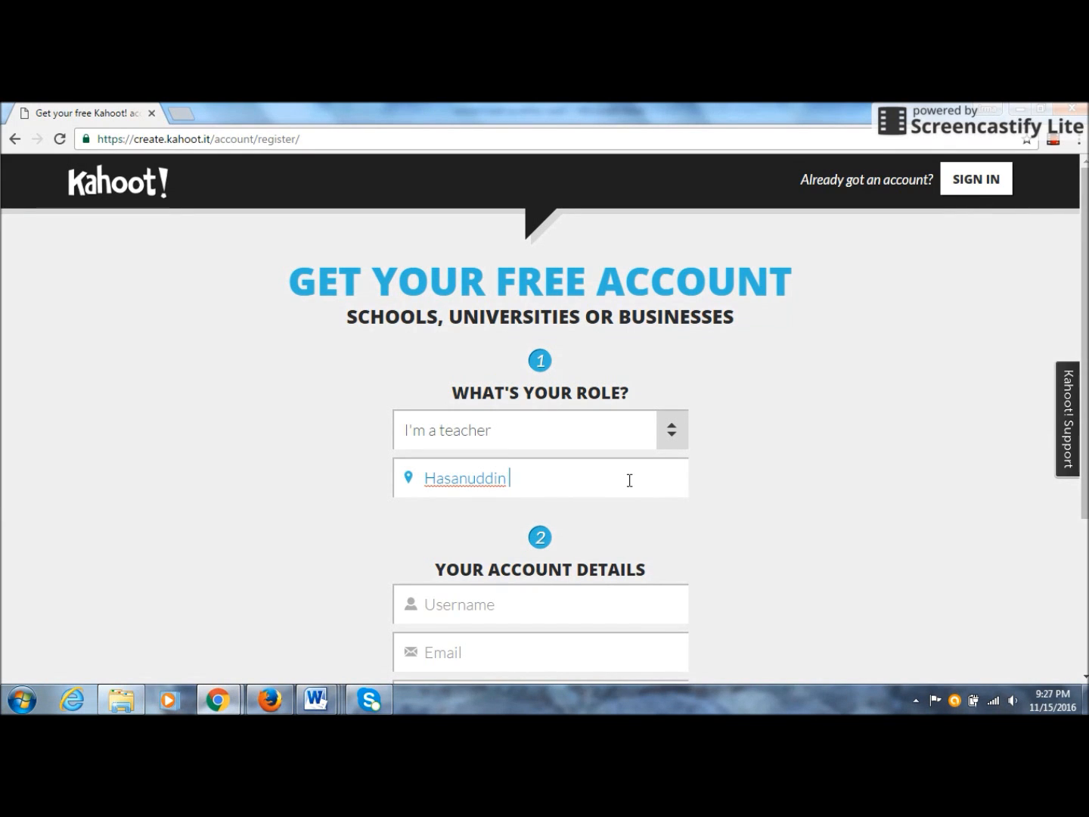
pyautogui.write('University')
# Step: Fill in the signup username, e-mail address, e-mail confirmation and account password
pyautogui.click(575, 605)
pyautogui.write('Irmazavitri')
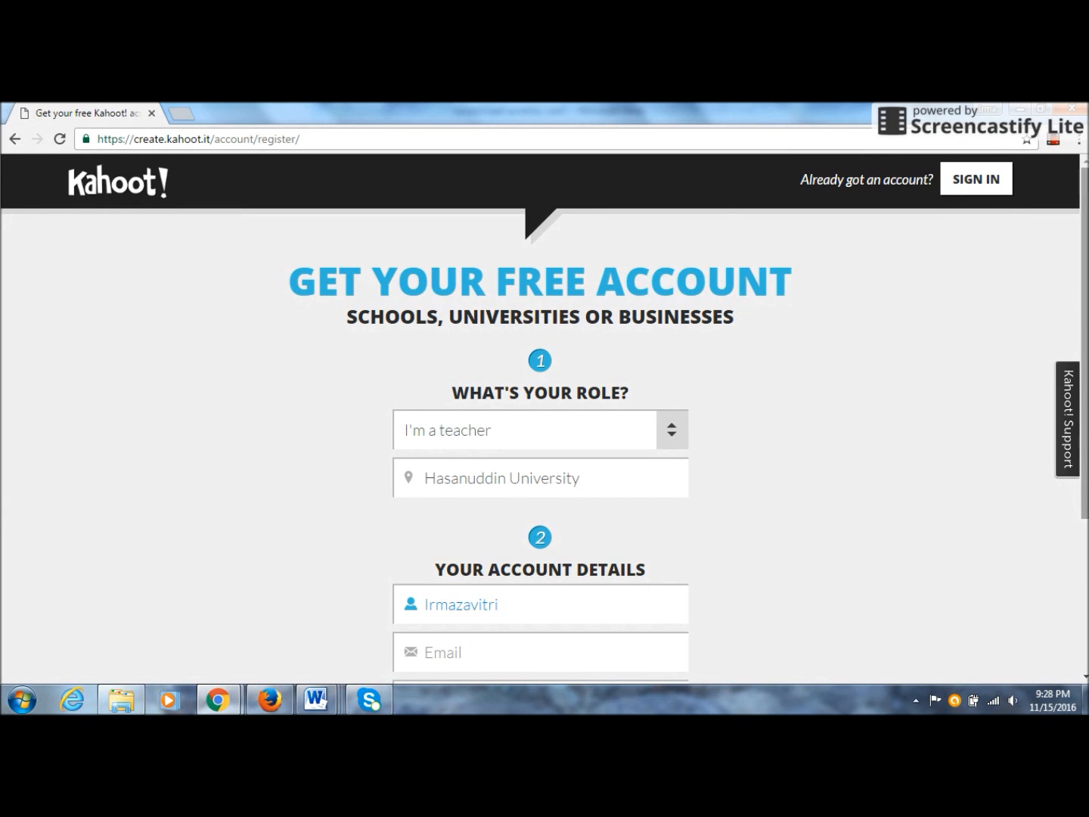
pyautogui.scroll(-1, 545, 418)
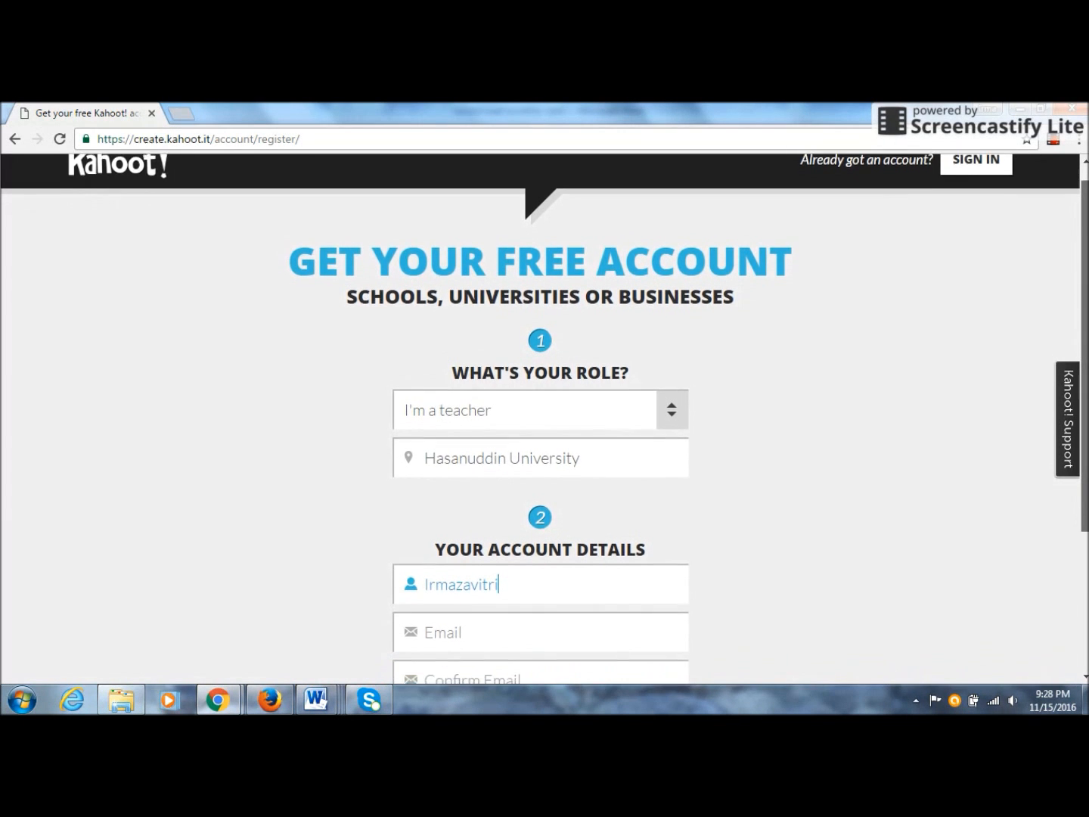
pyautogui.scroll(-1, 545, 419)
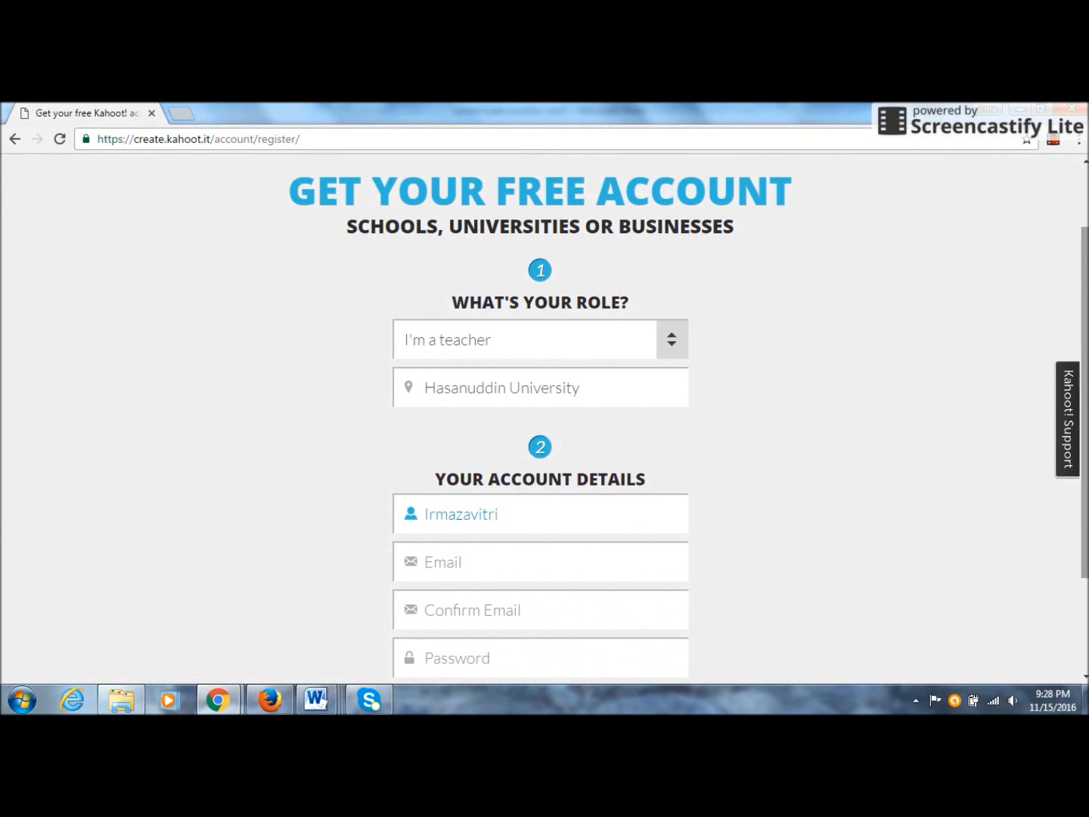
pyautogui.click(652, 561)
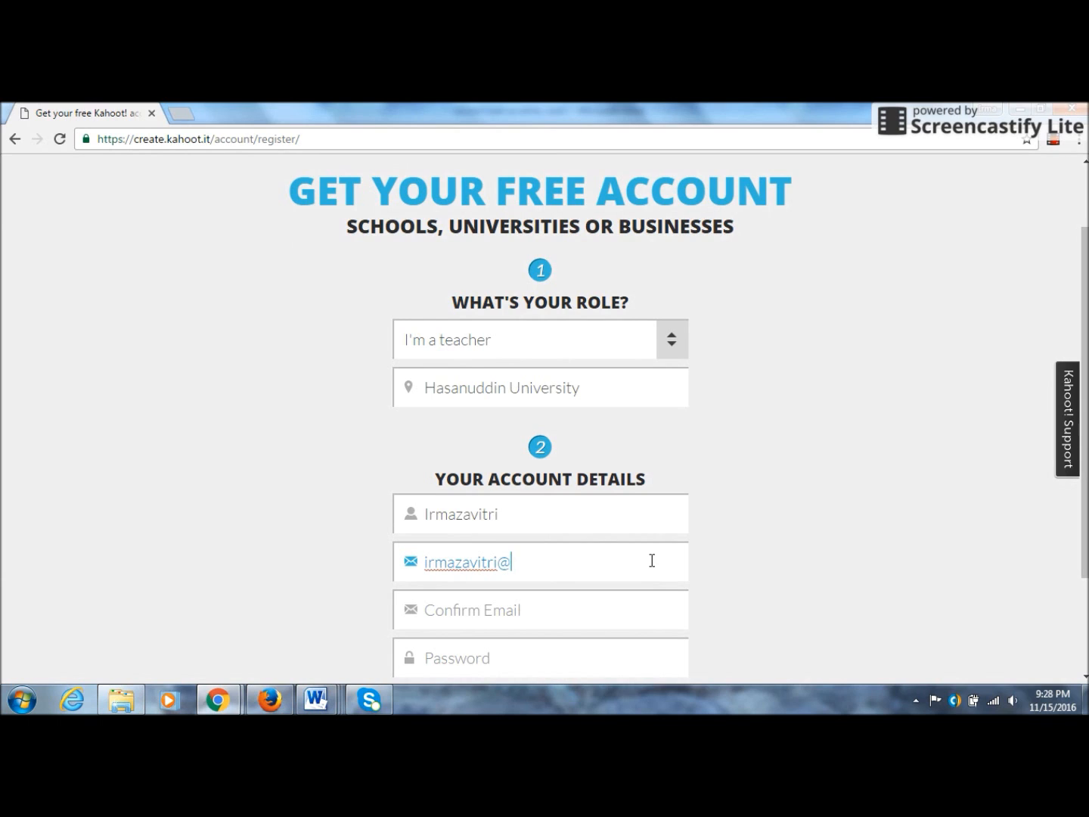
pyautogui.click(579, 618)
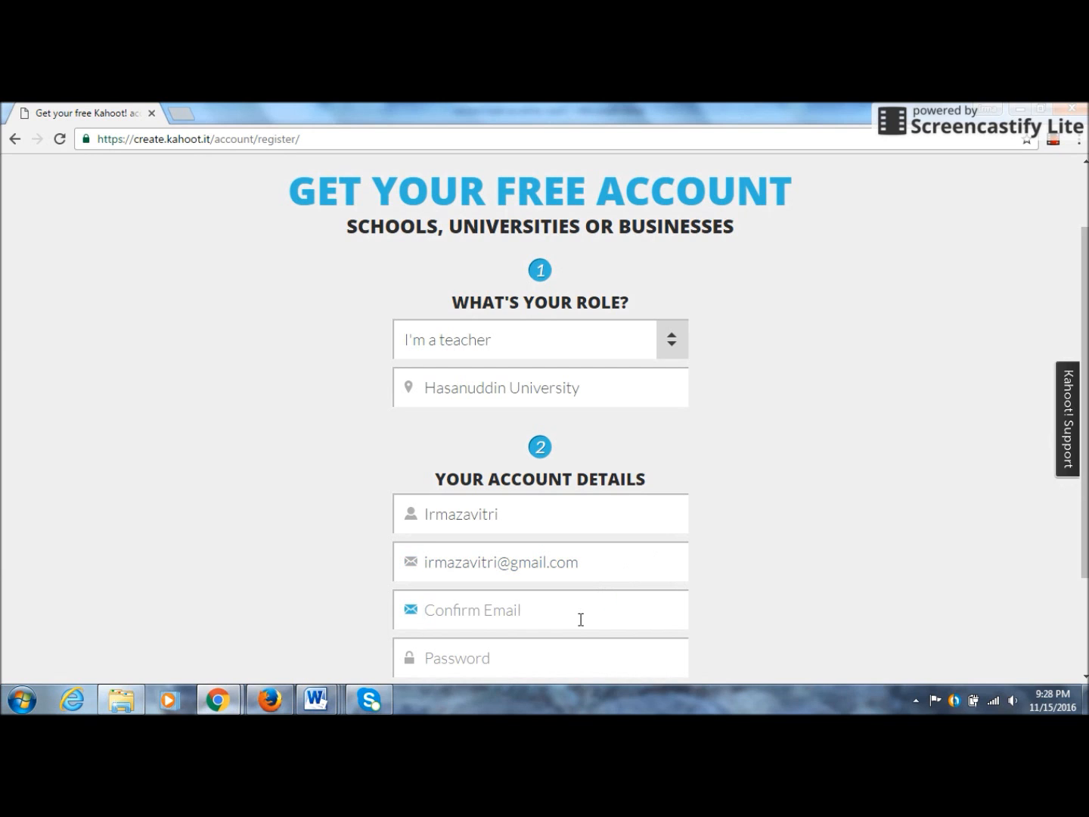
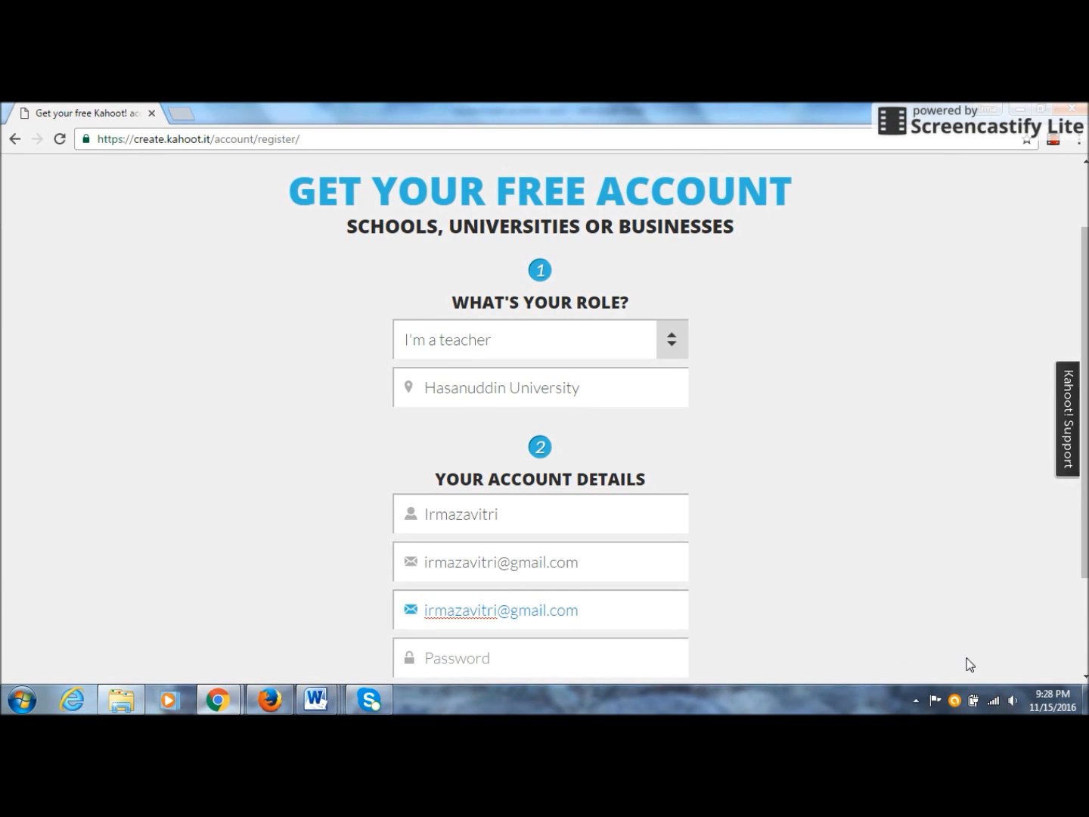
pyautogui.scroll(-2, 540, 419)
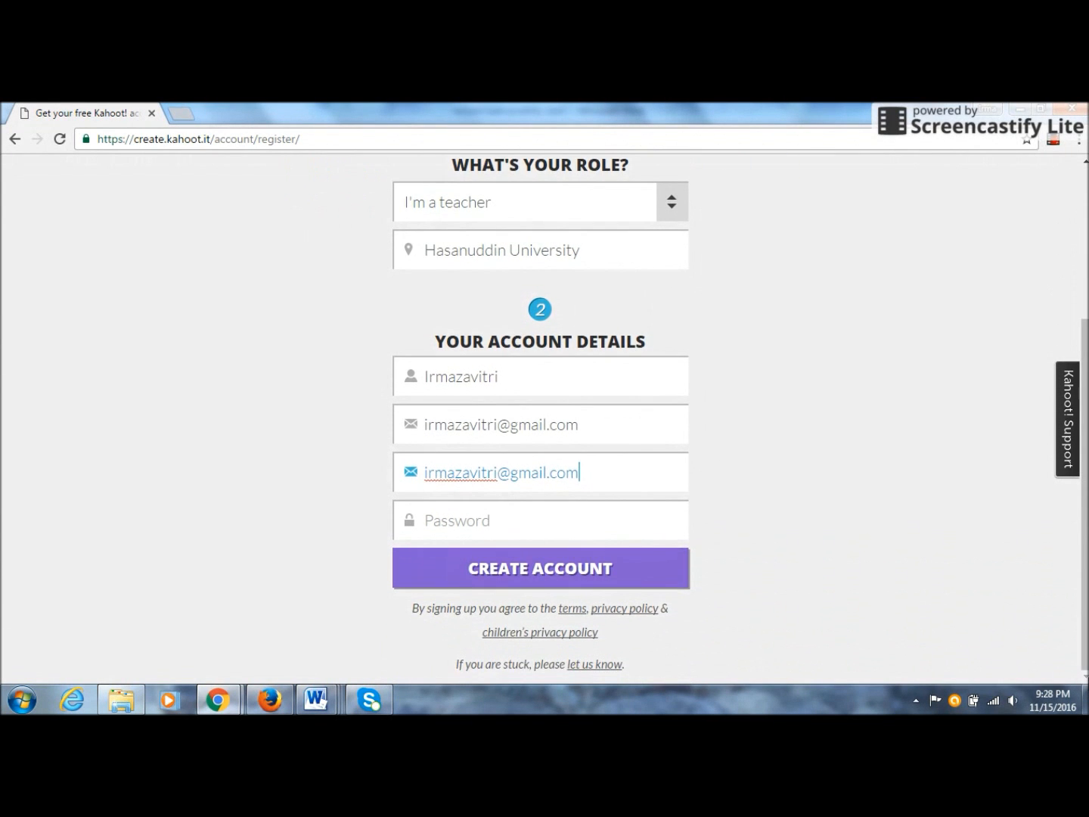
pyautogui.click(675, 531)
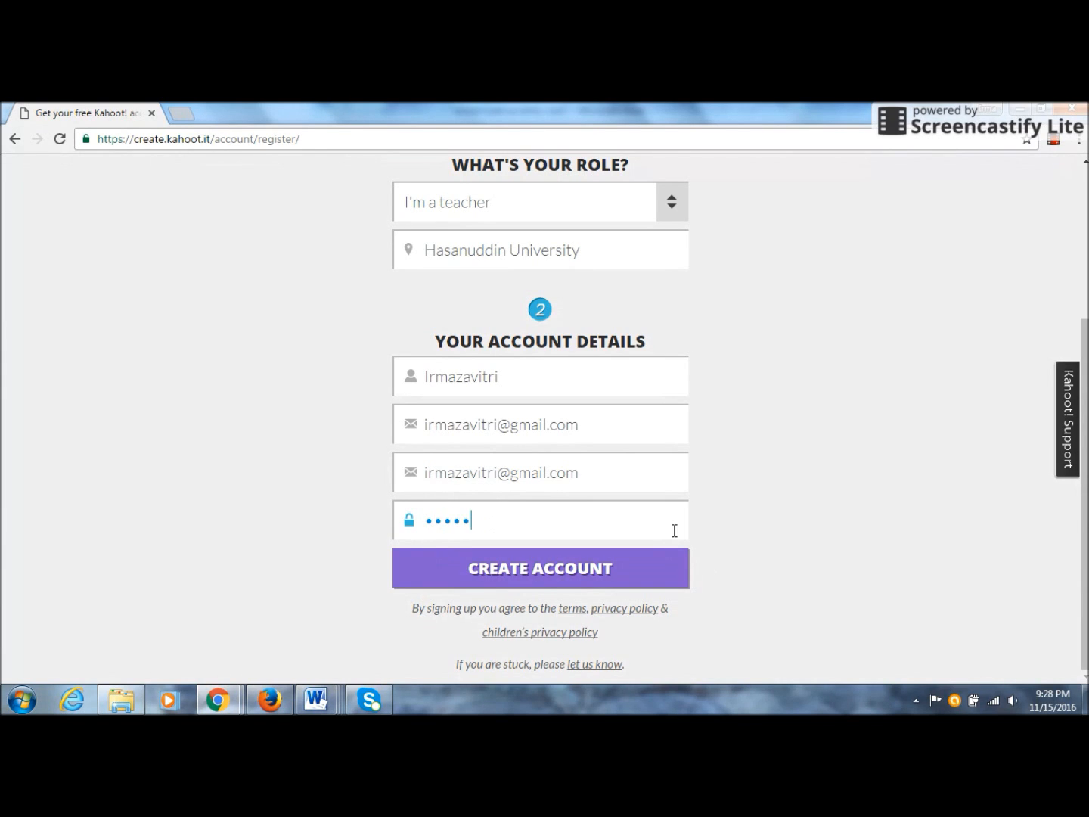
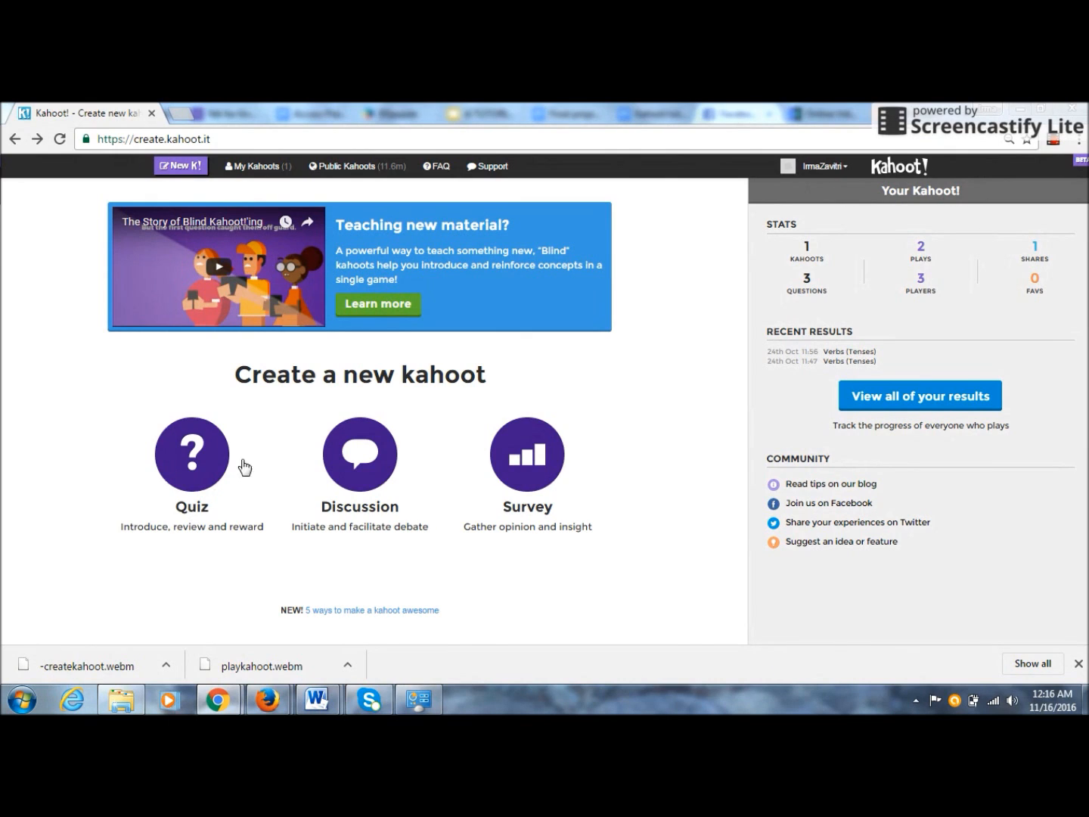
# Step: Start a new quiz titled 'Manomay' with the description 'kahoot game'
pyautogui.click(191, 460)
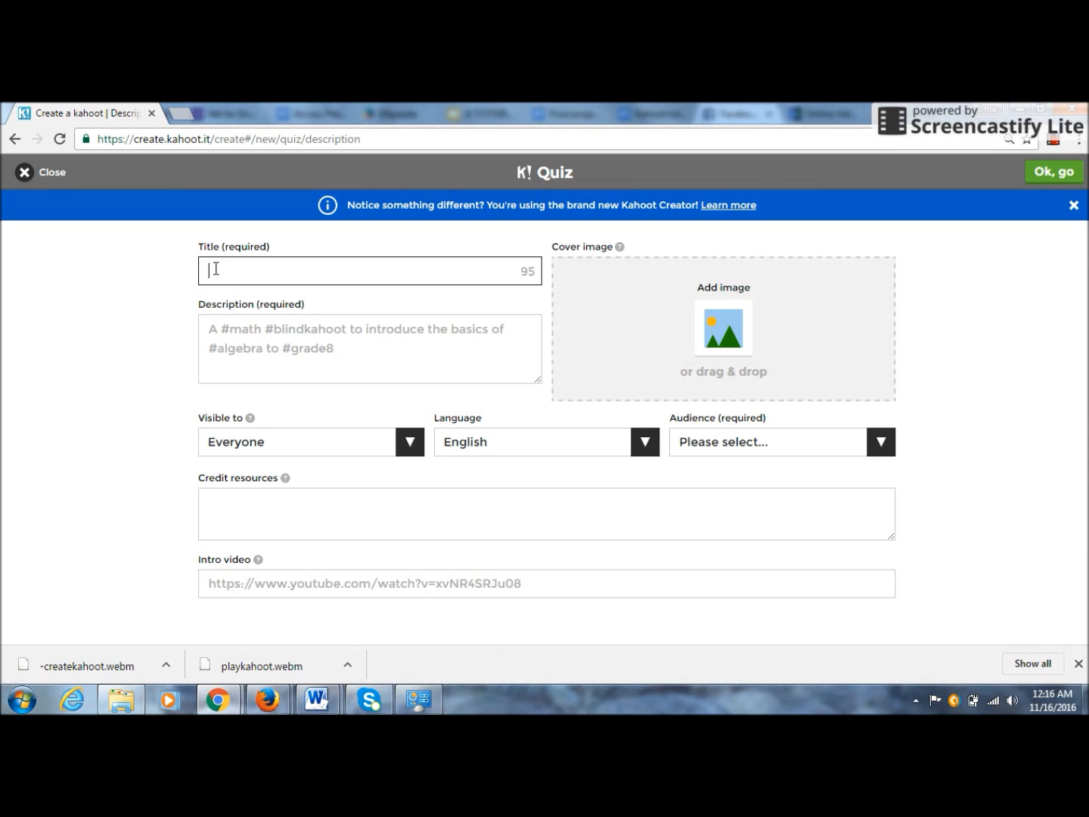
pyautogui.write('Ma')
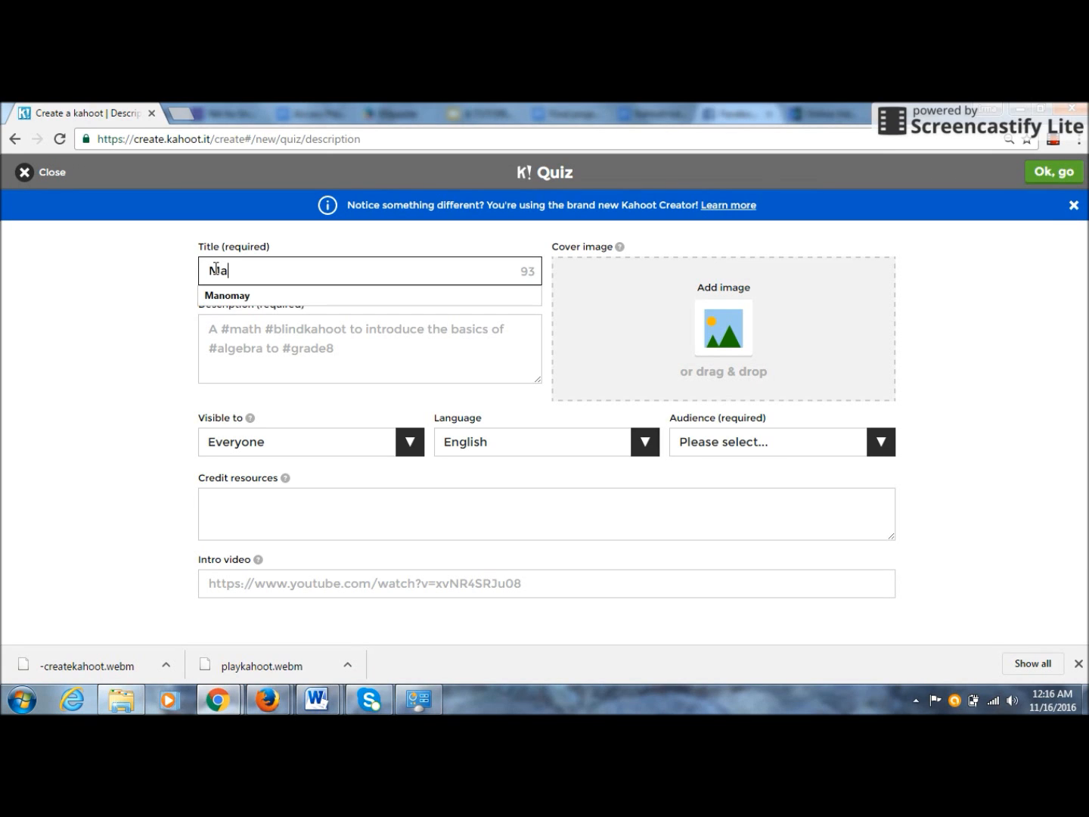
pyautogui.write('nomay')
pyautogui.click(231, 326)
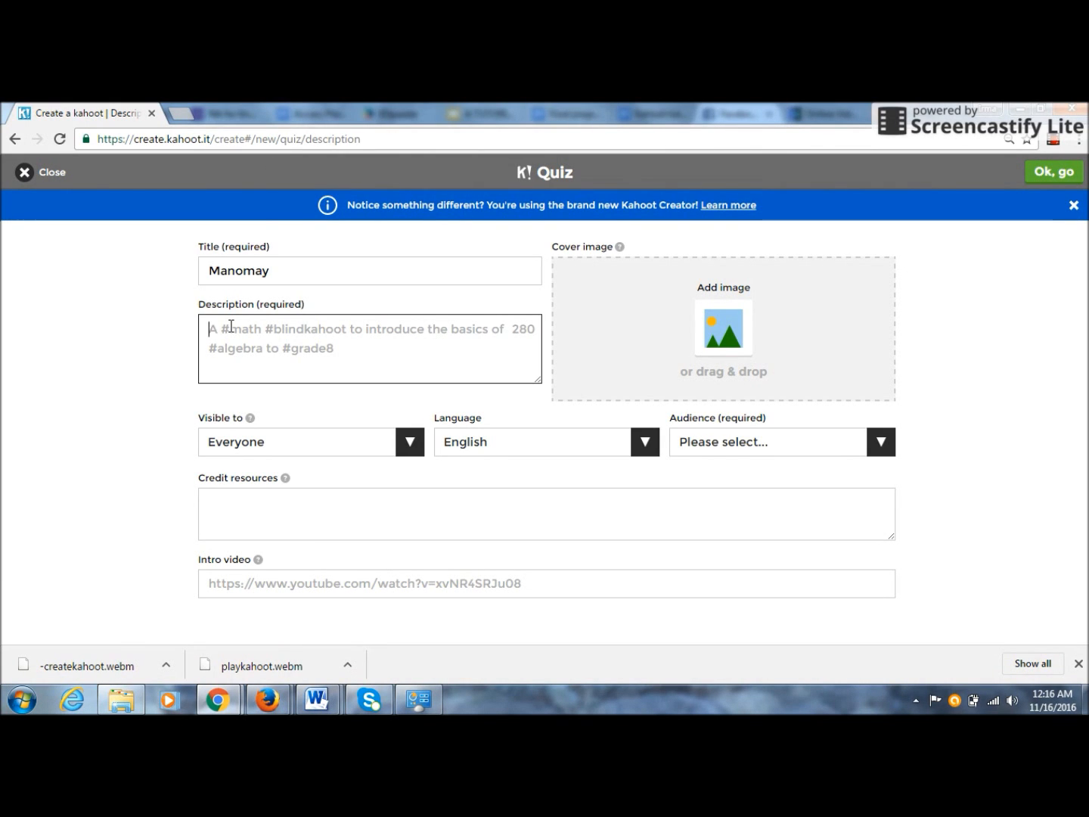
pyautogui.write('kaho')
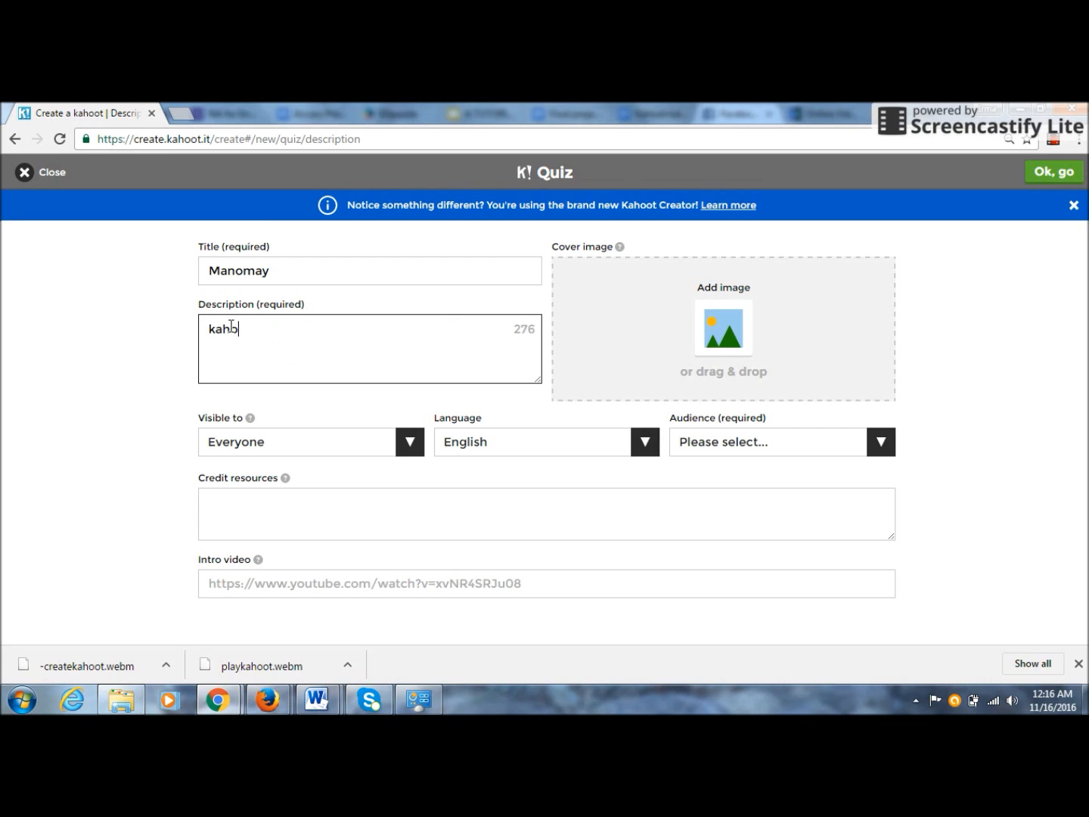
pyautogui.write('ot game')
# Step: Set the quiz visibility to Everyone, language to English and audience to School
pyautogui.click(408, 442)
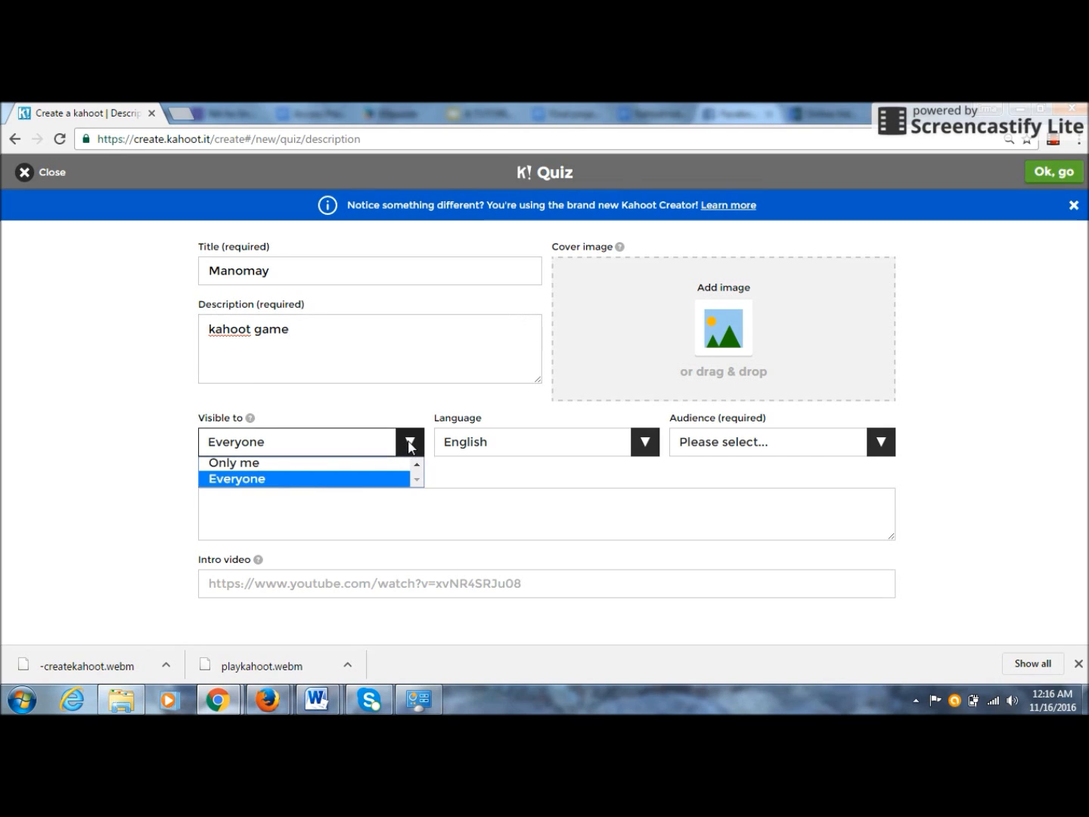
pyautogui.click(346, 483)
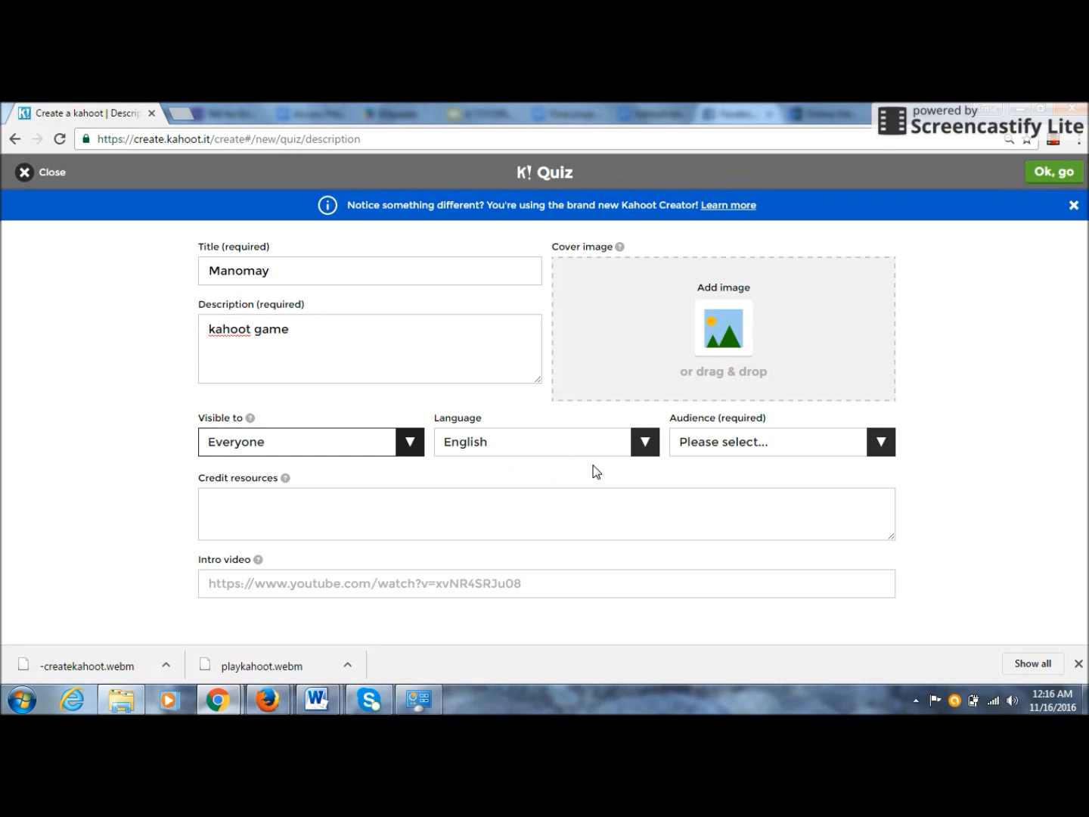
pyautogui.click(651, 451)
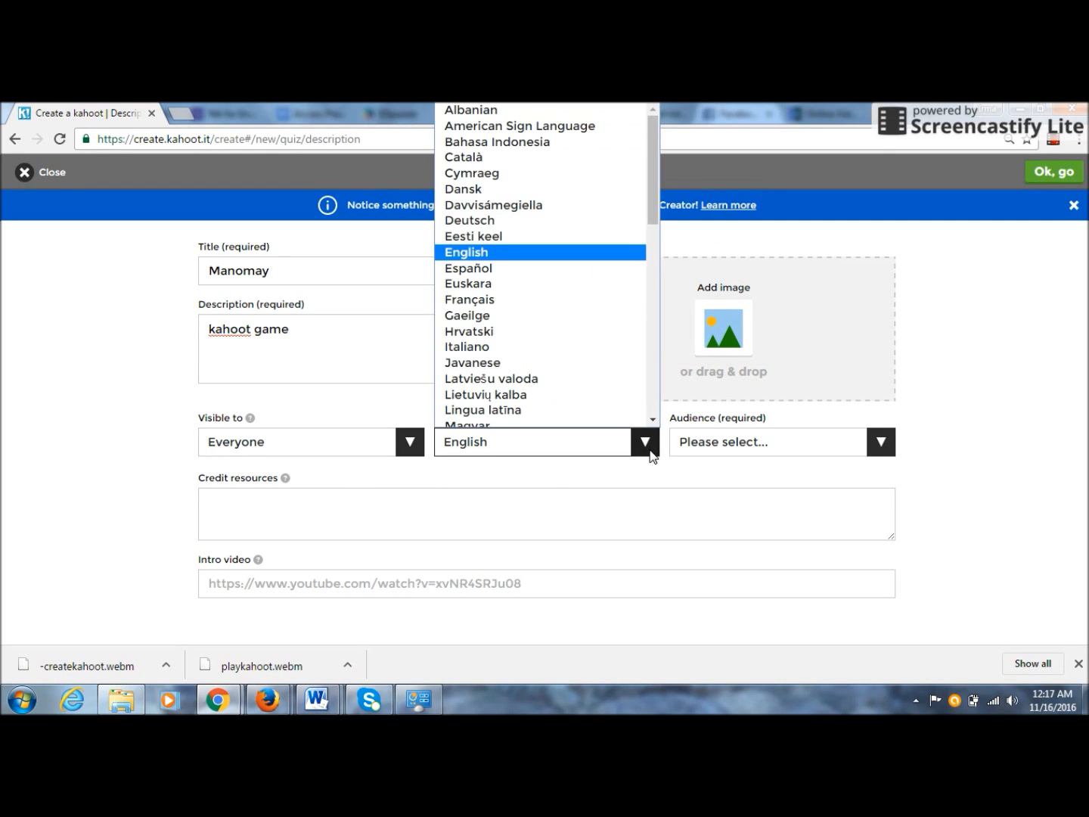
pyautogui.click(572, 254)
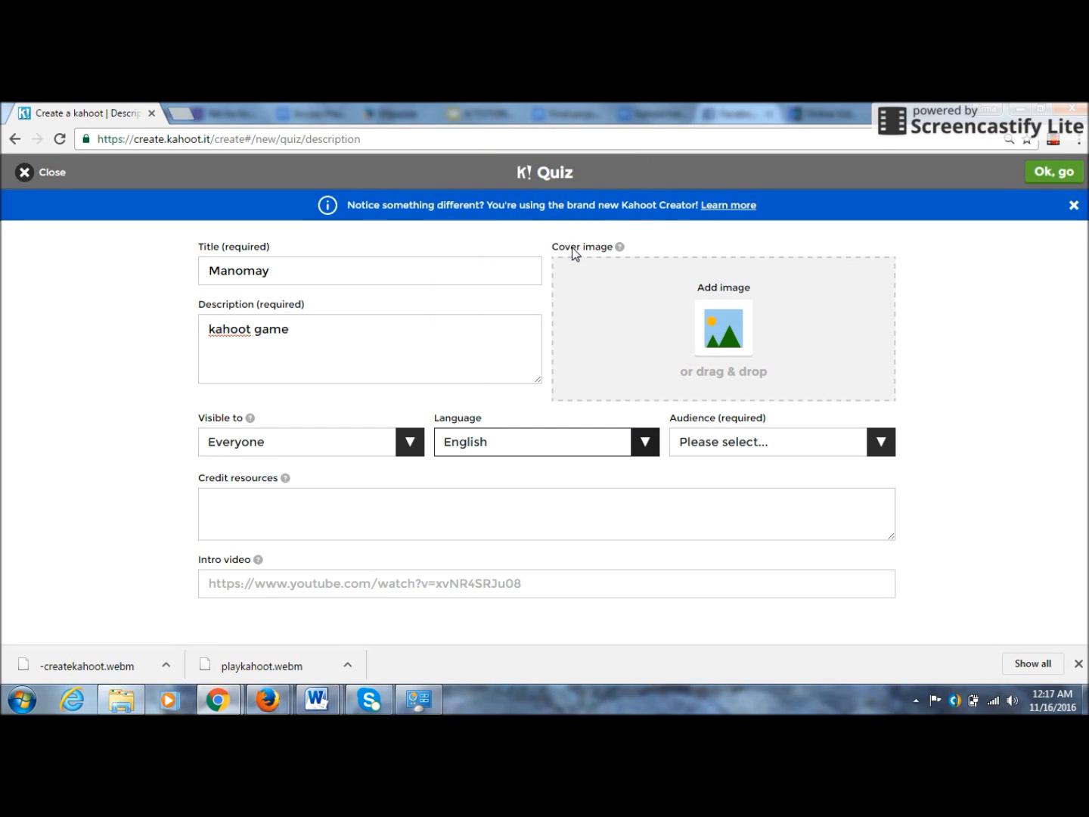
pyautogui.click(877, 451)
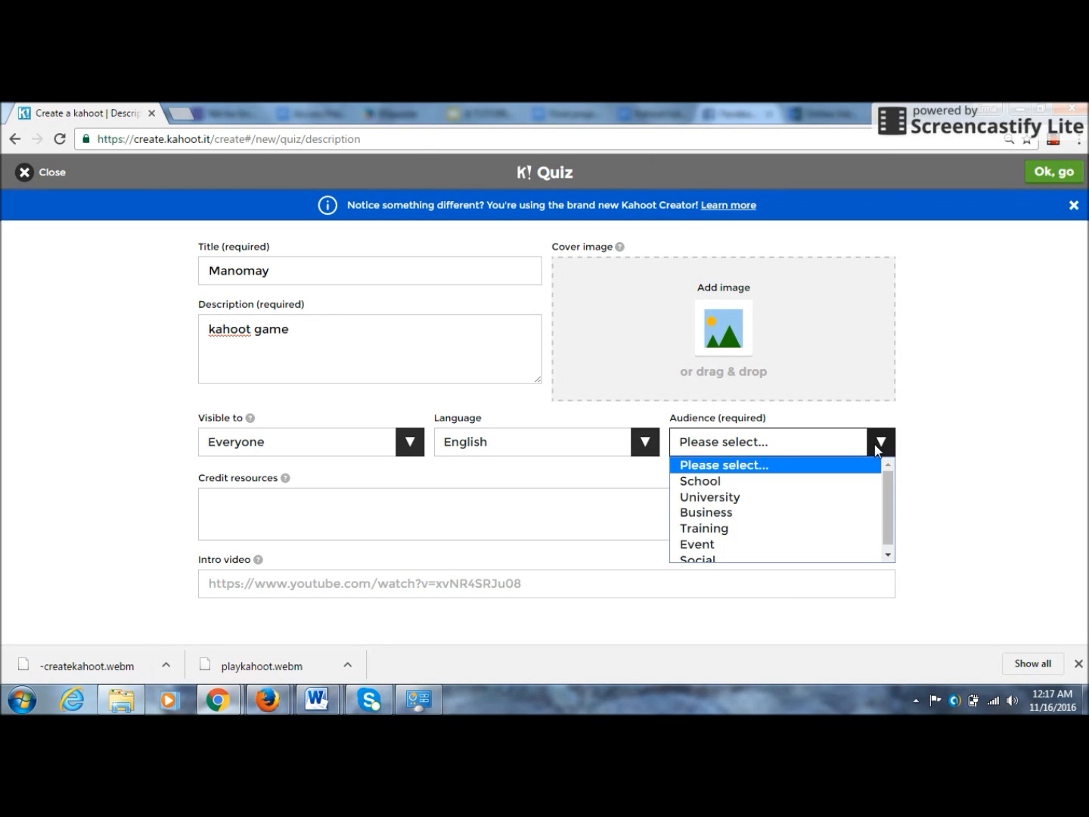
pyautogui.click(793, 483)
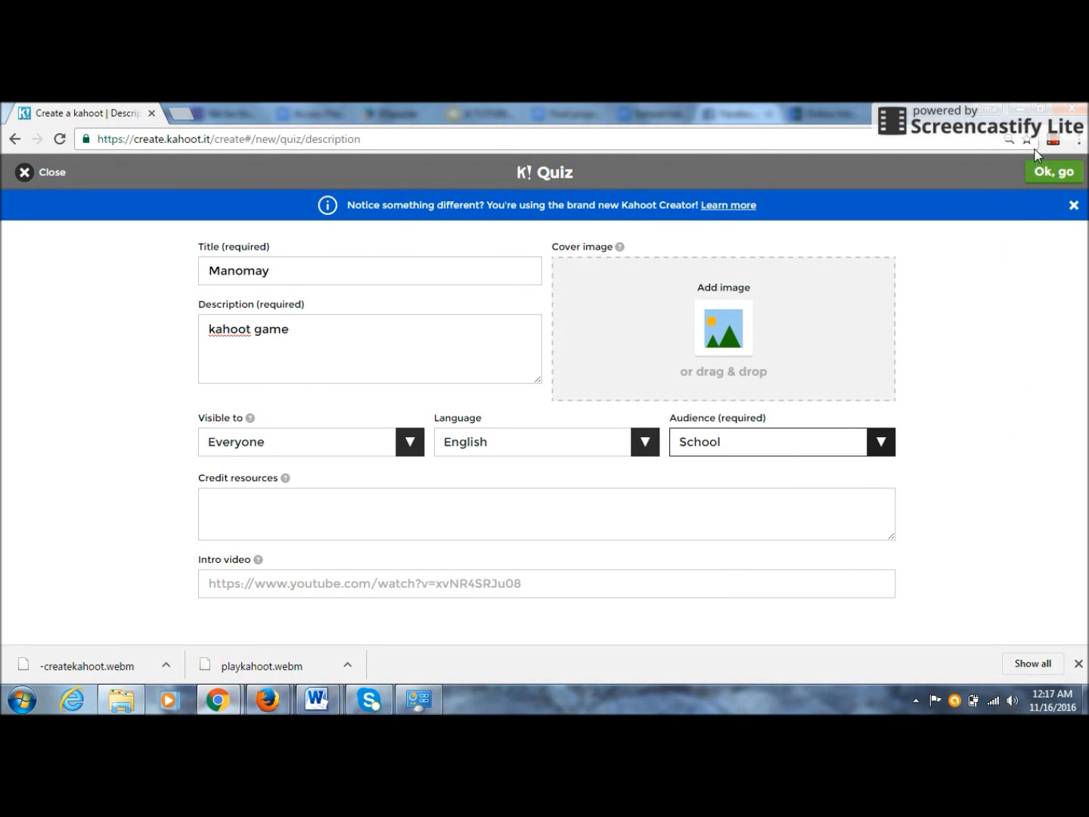
# Step: Save the quiz details and add a new question from the overview
pyautogui.click(1035, 180)
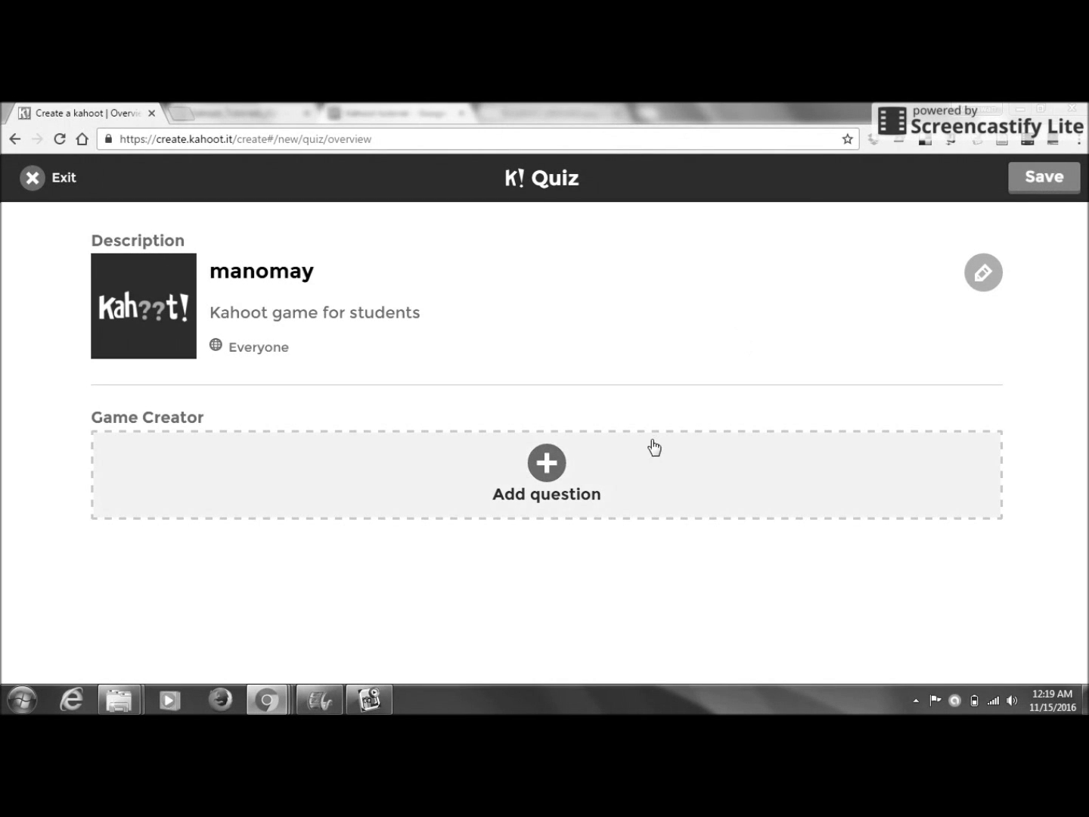
pyautogui.click(547, 466)
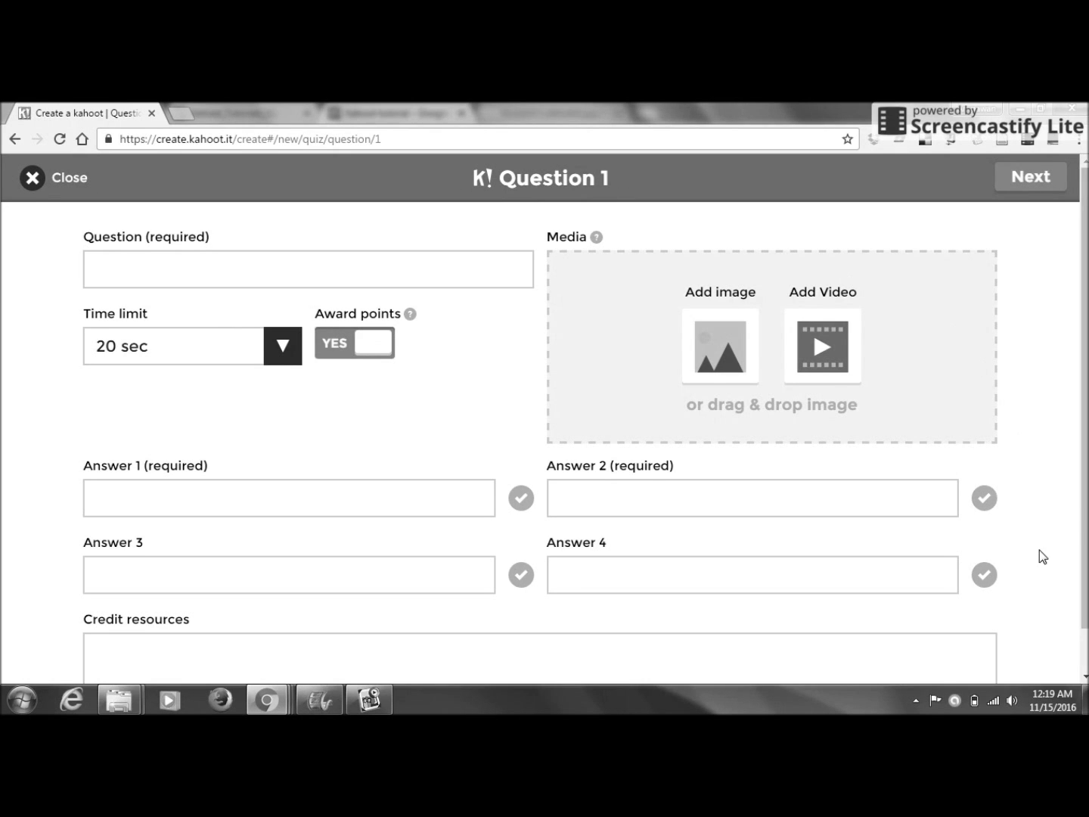
# Step: Enter 'What animal is it?' as the Question 1 text
pyautogui.scroll(-1, 1084, 534)
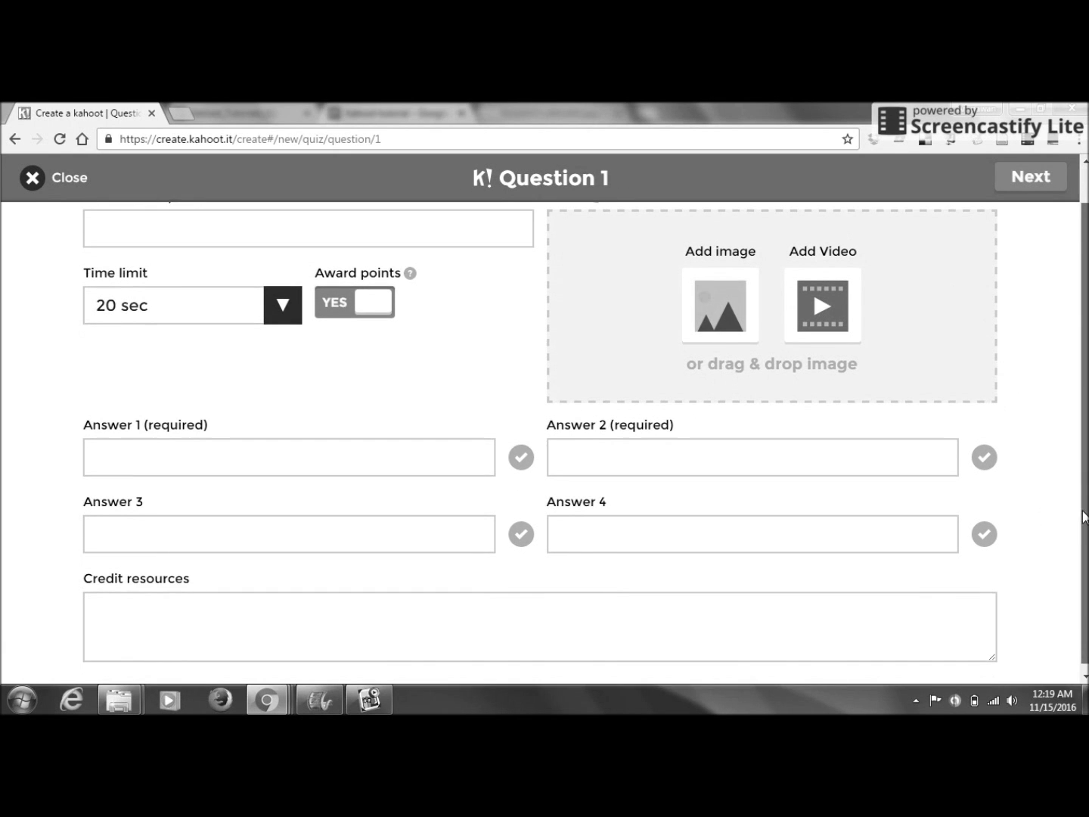
pyautogui.moveTo(1085, 528)
pyautogui.mouseDown()
pyautogui.moveTo(1080, 475)
pyautogui.moveTo(1086, 501)
pyautogui.mouseUp()
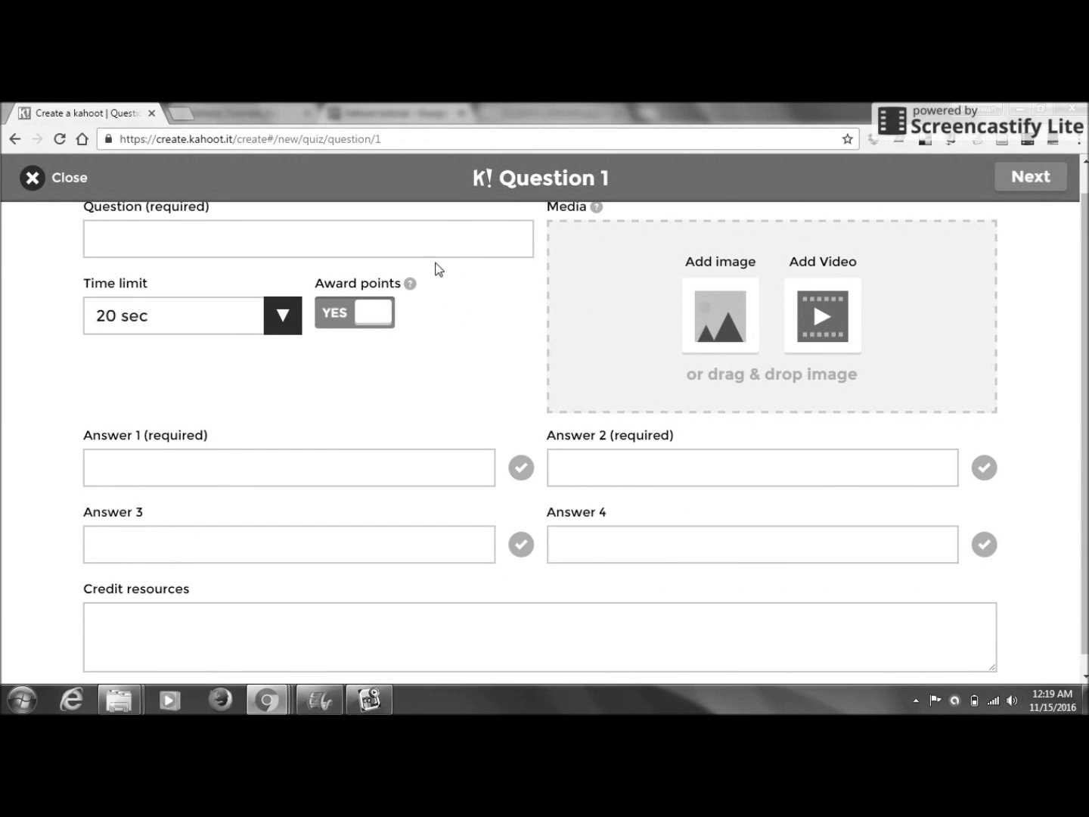
pyautogui.scroll(1, 1084, 317)
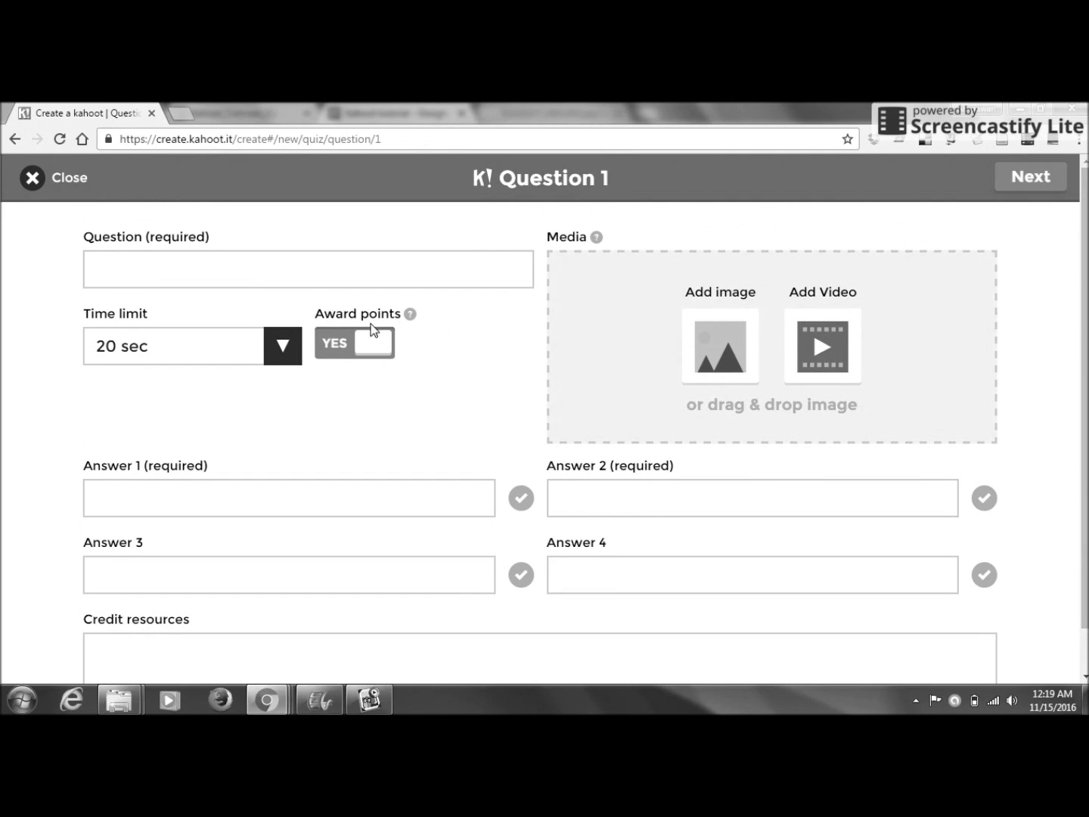
pyautogui.click(261, 267)
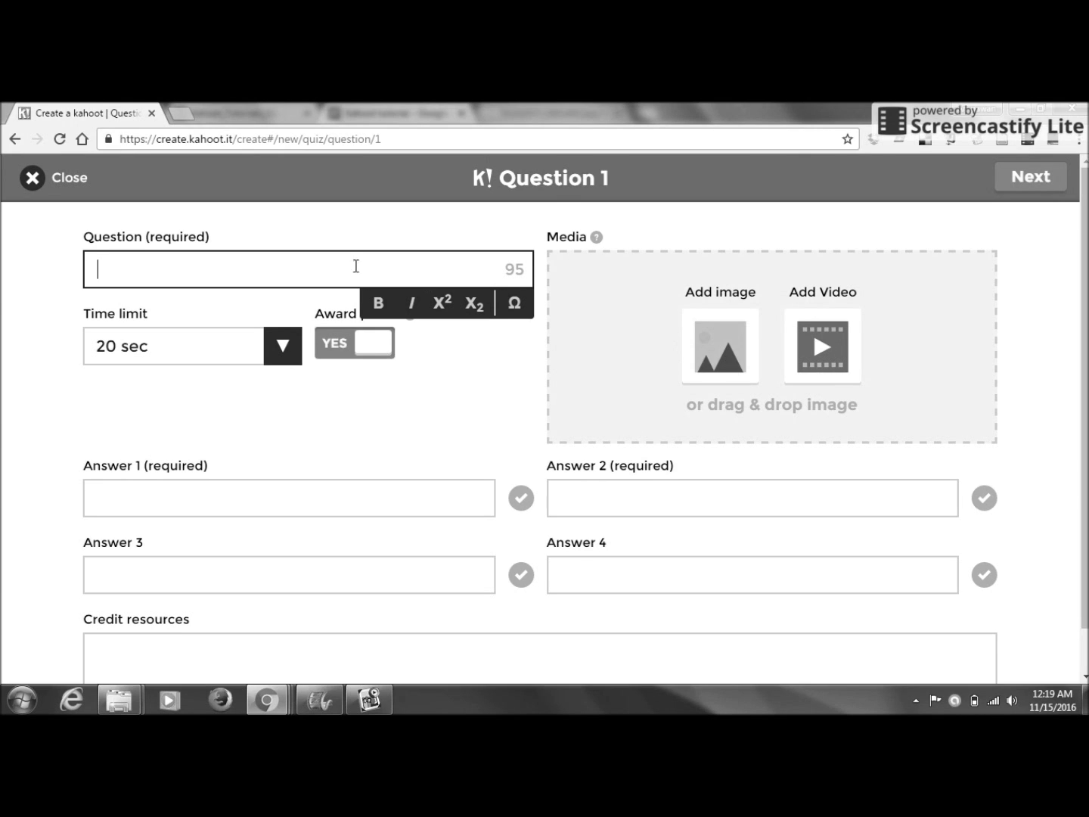
pyautogui.write('W')
pyautogui.write('hat i')
pyautogui.press('BackSpace')
pyautogui.write('asn')
pyautogui.press('BackSpace')
pyautogui.press('BackSpace')
pyautogui.write('nimal is it?')
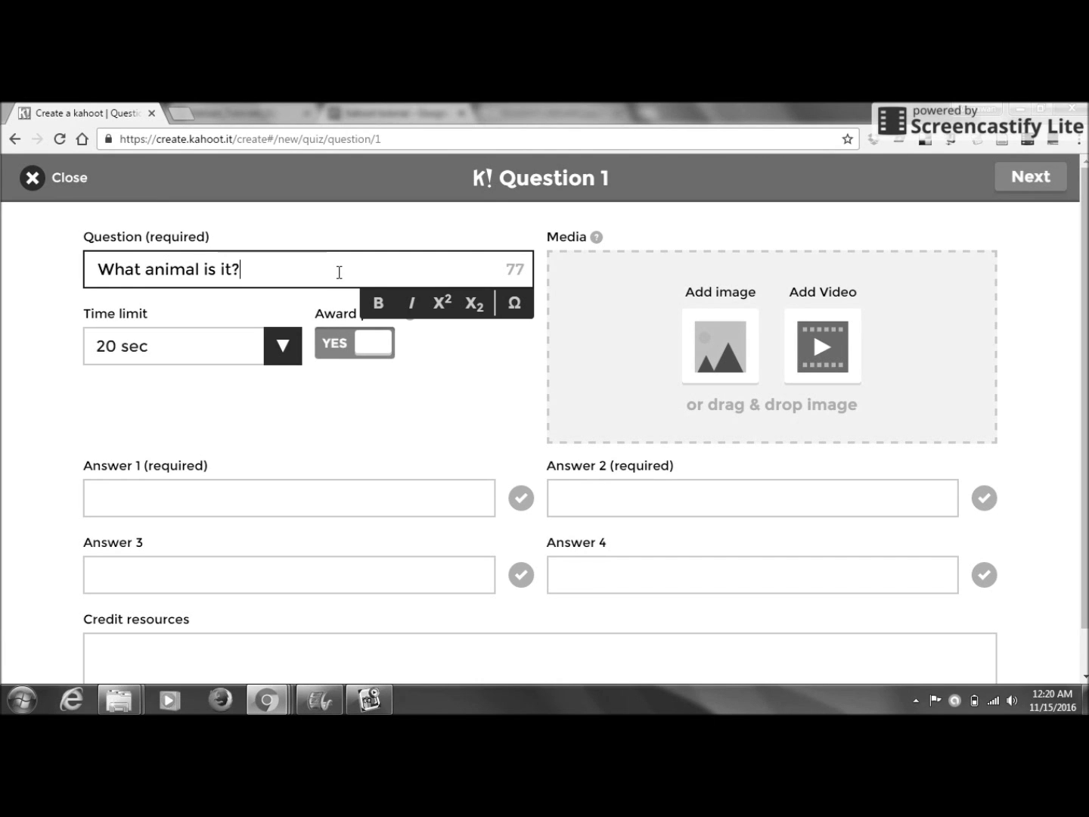
# Step: Attach the coala image from the kahoot project folder to the question
pyautogui.click(723, 344)
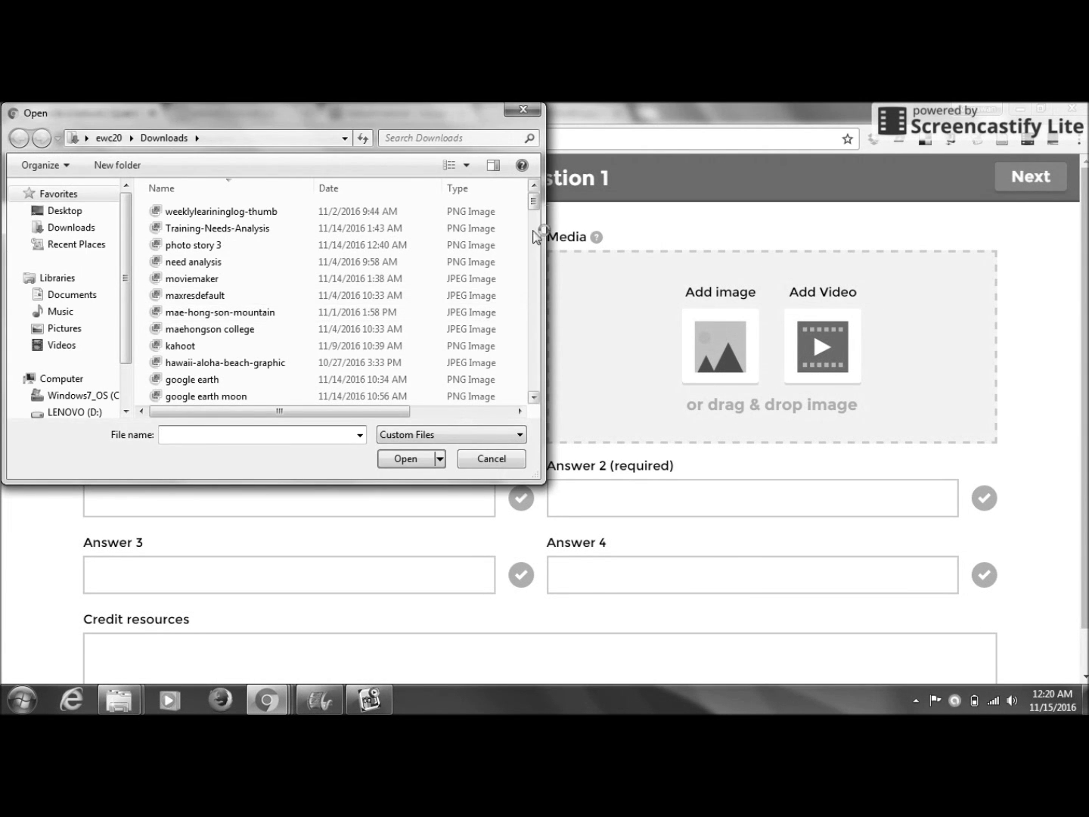
pyautogui.moveTo(532, 202); pyautogui.dragTo(526, 399)
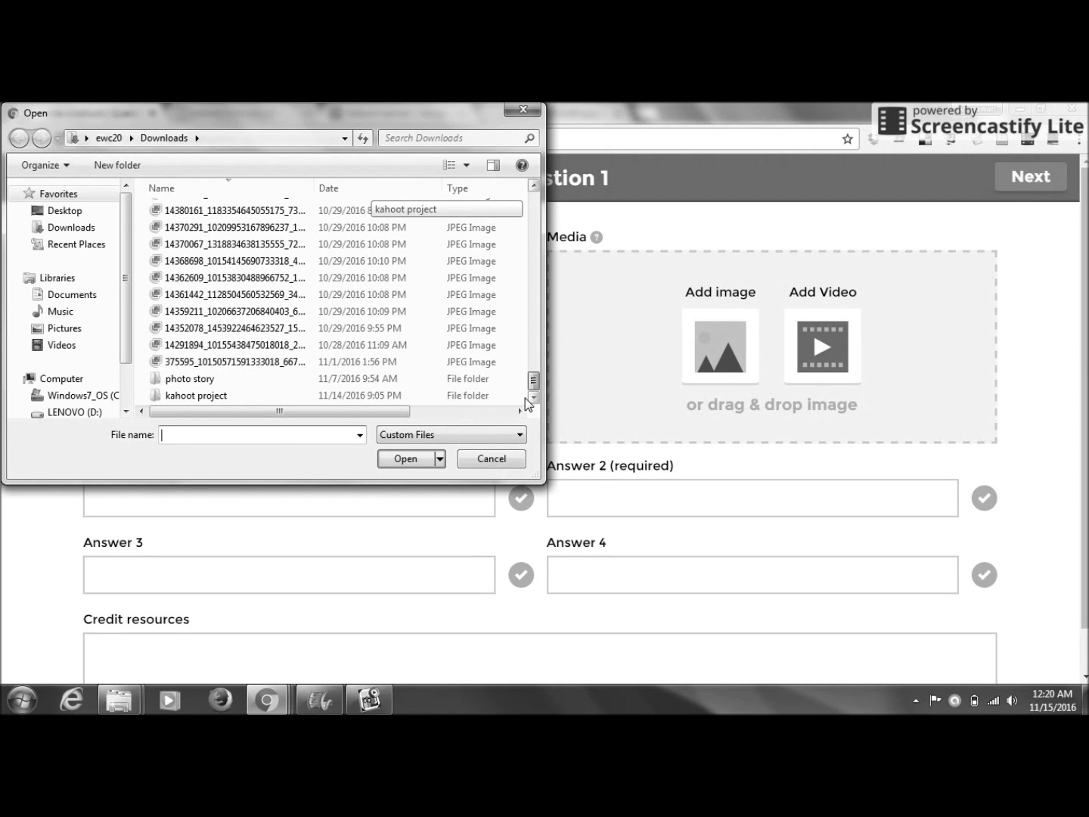
pyautogui.doubleClick(194, 398)
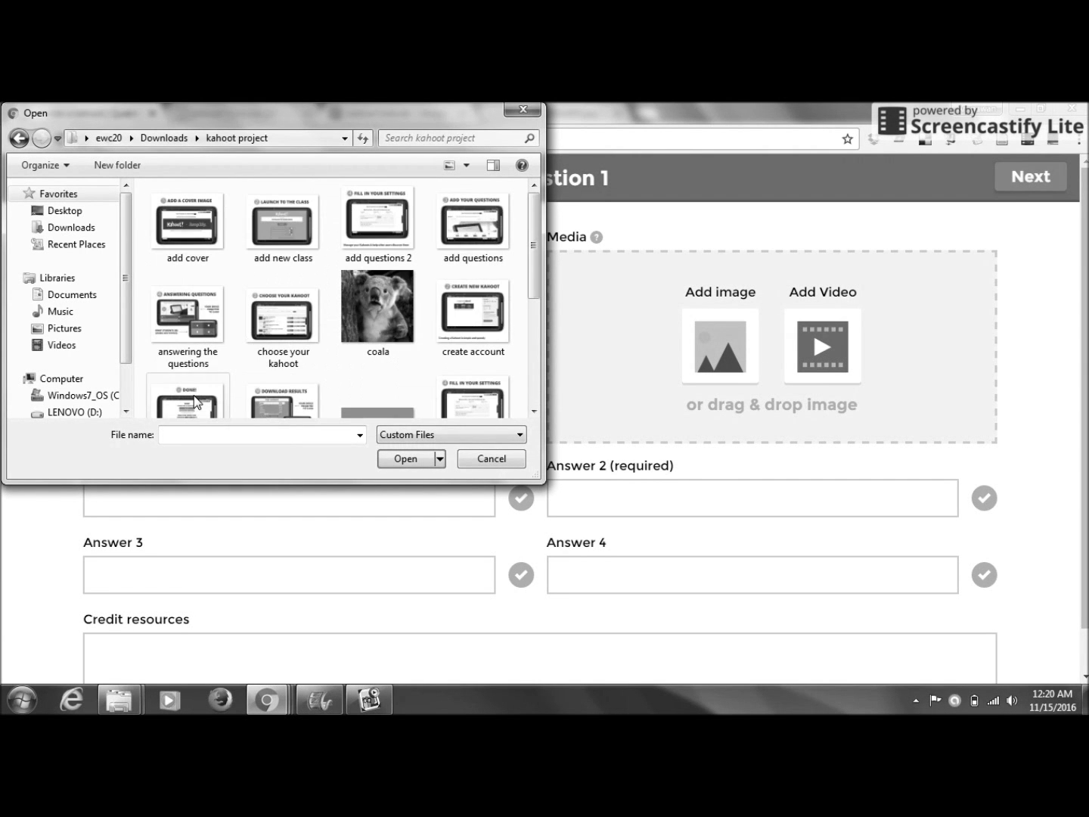
pyautogui.click(368, 294)
pyautogui.click(404, 459)
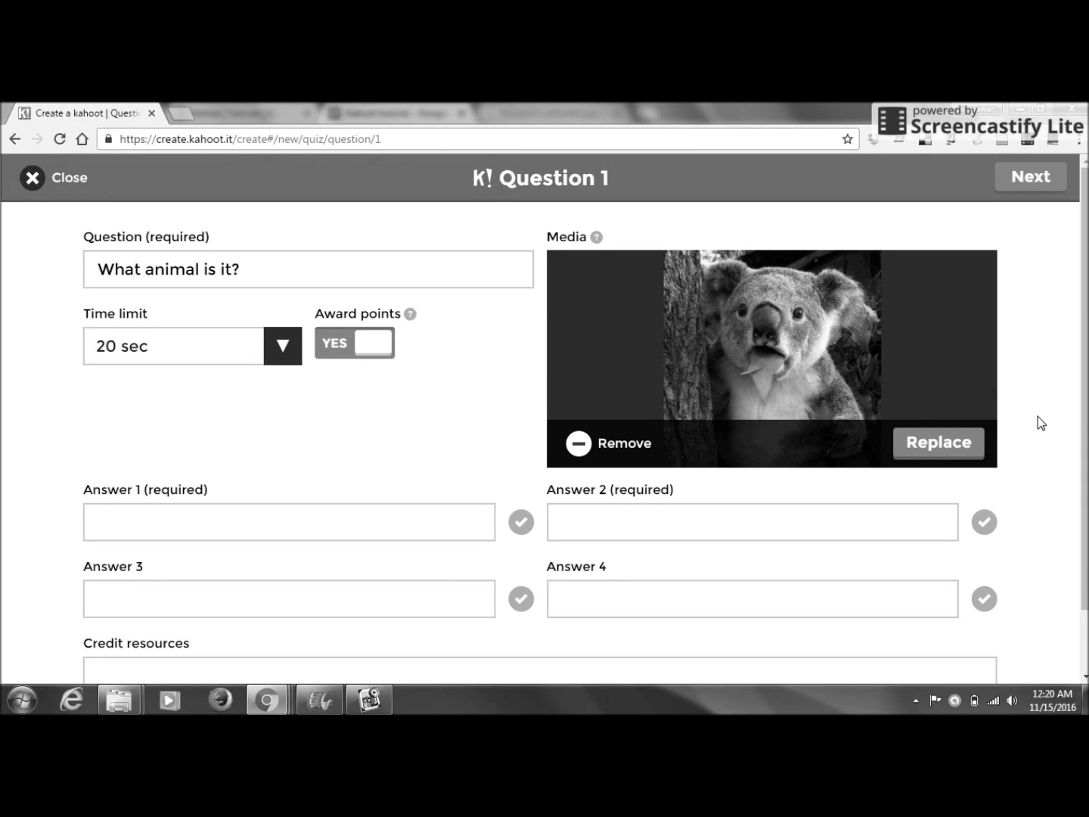
pyautogui.scroll(-1, 1038, 416)
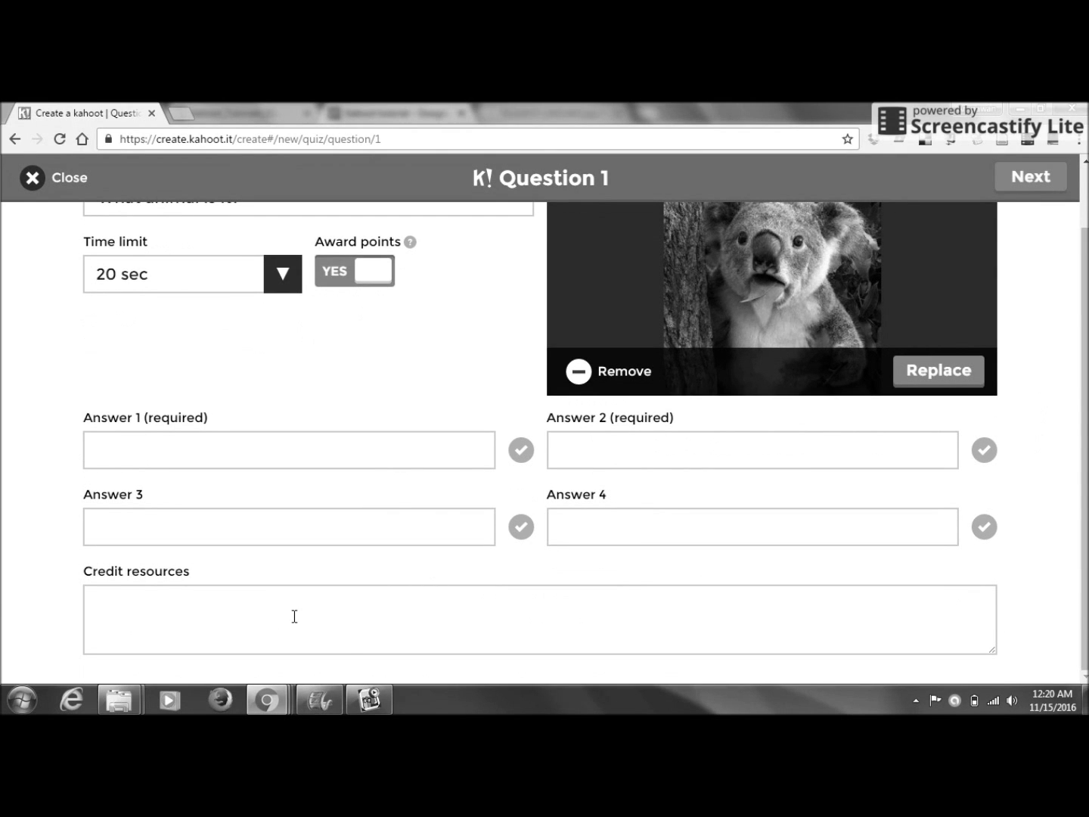
# Step: Open the koala image on its own in the other browser window and select its address
pyautogui.moveTo(268, 710)
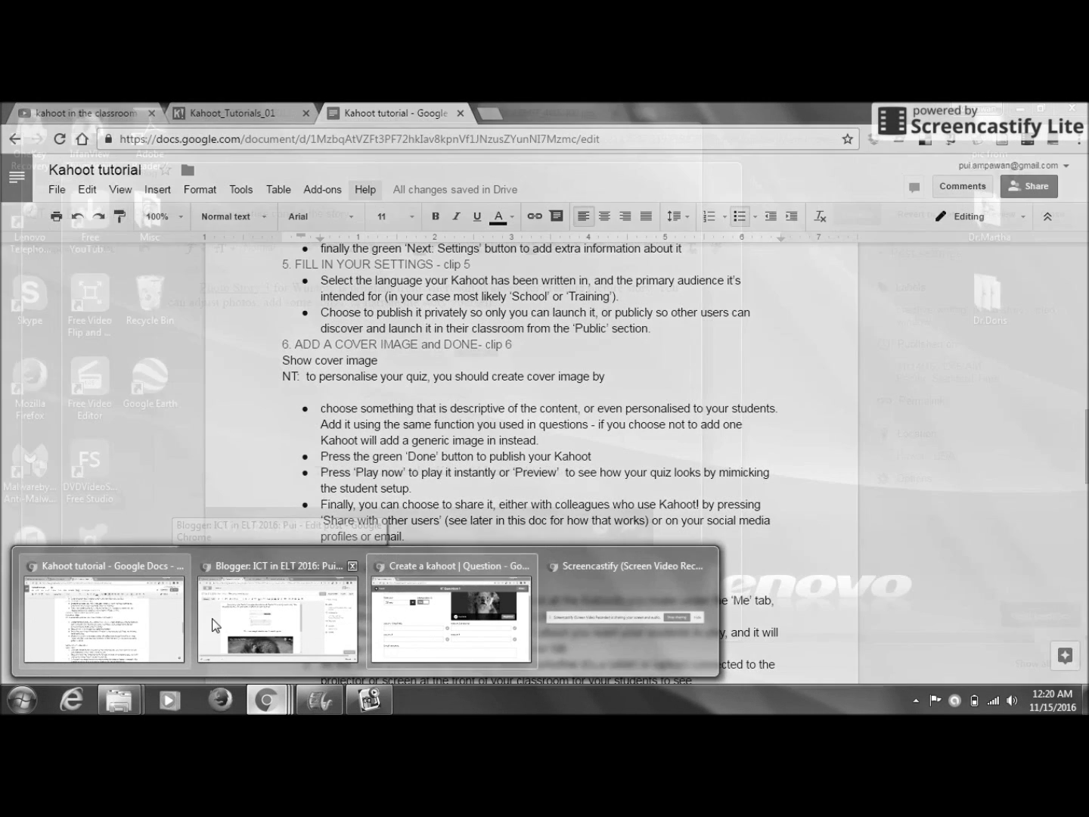
pyautogui.click(282, 616)
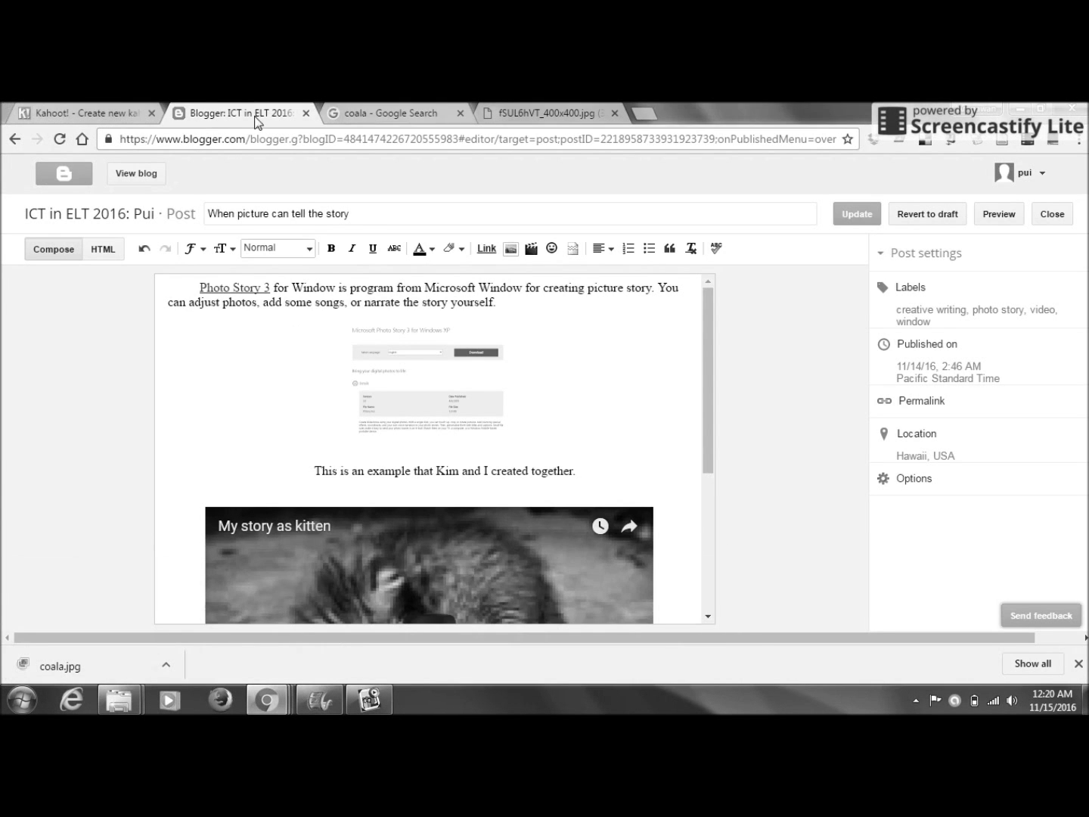
pyautogui.click(358, 112)
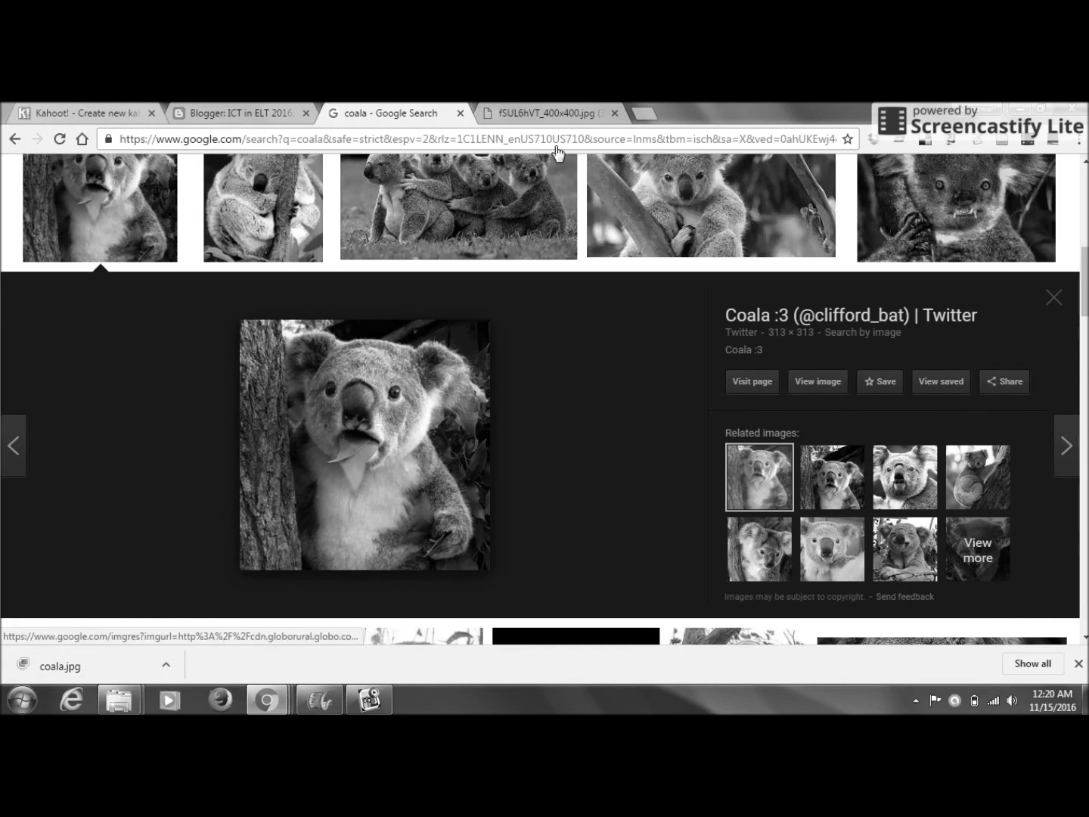
pyautogui.click(539, 112)
pyautogui.click(396, 139)
pyautogui.hotkey('ctrl', 'c')
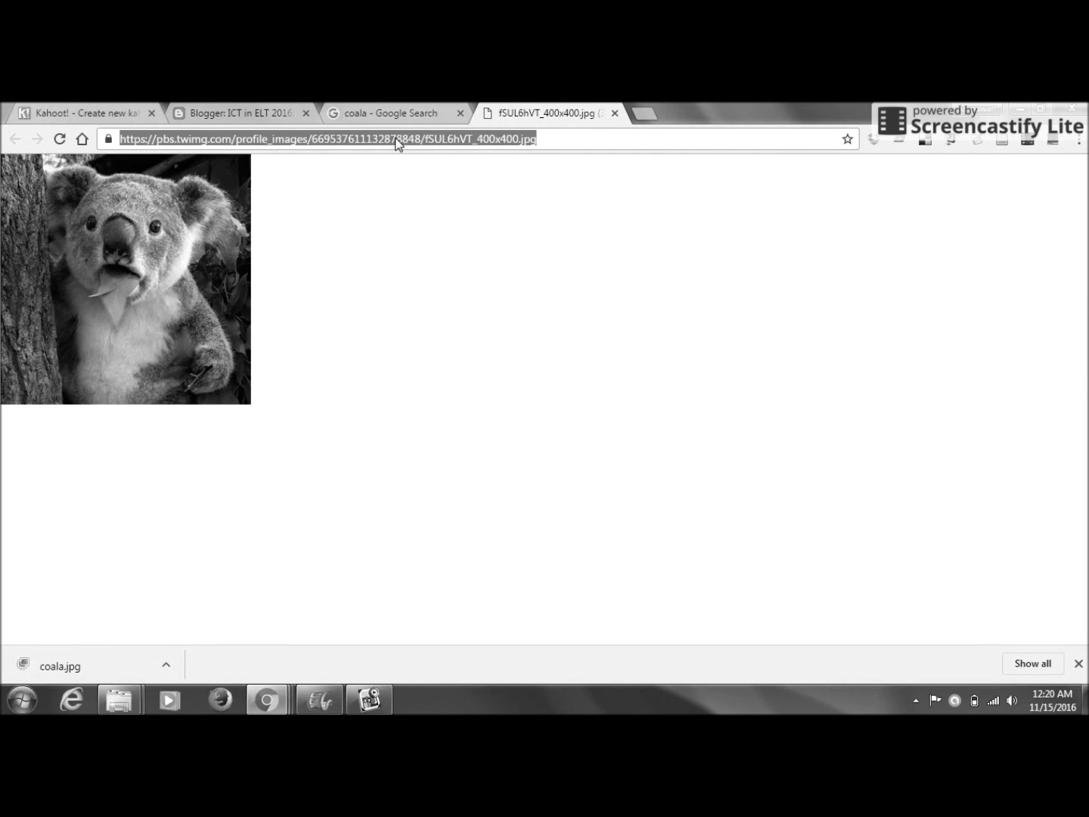
# Step: Paste the koala image URL into Question 1's Credit resources field
pyautogui.click(273, 710)
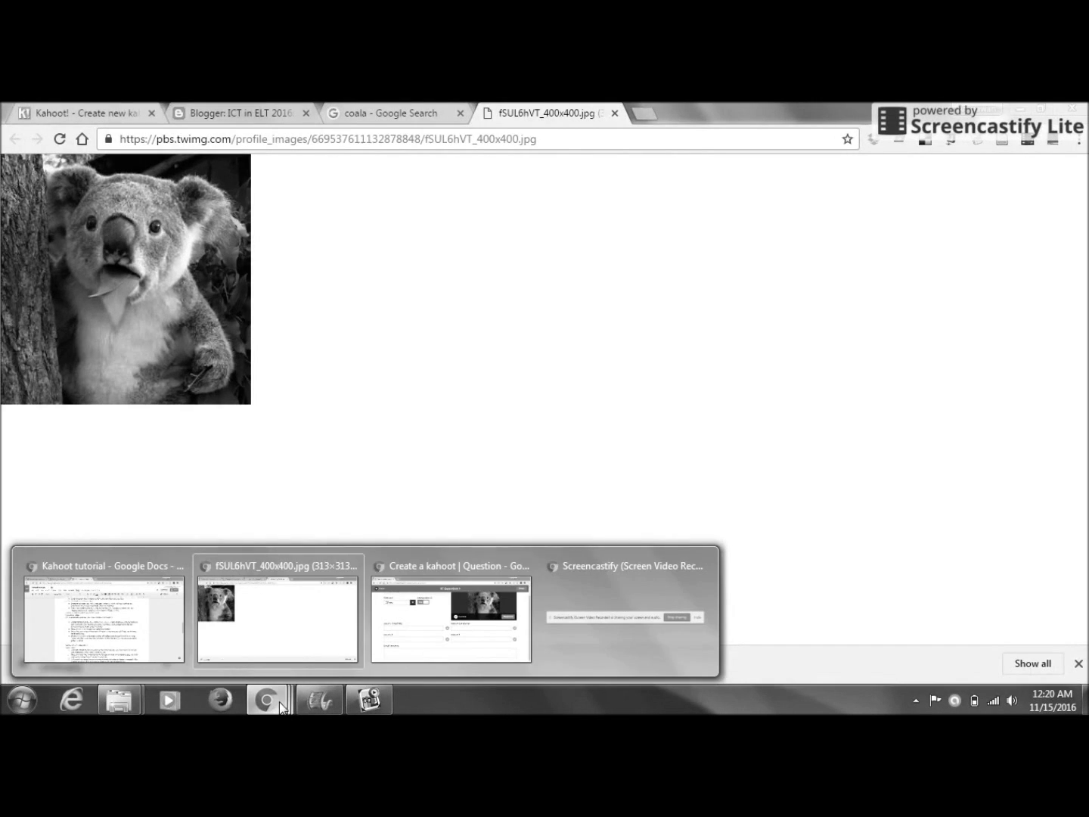
pyautogui.click(468, 636)
pyautogui.click(234, 616)
pyautogui.hotkey('ctrl', 'v')
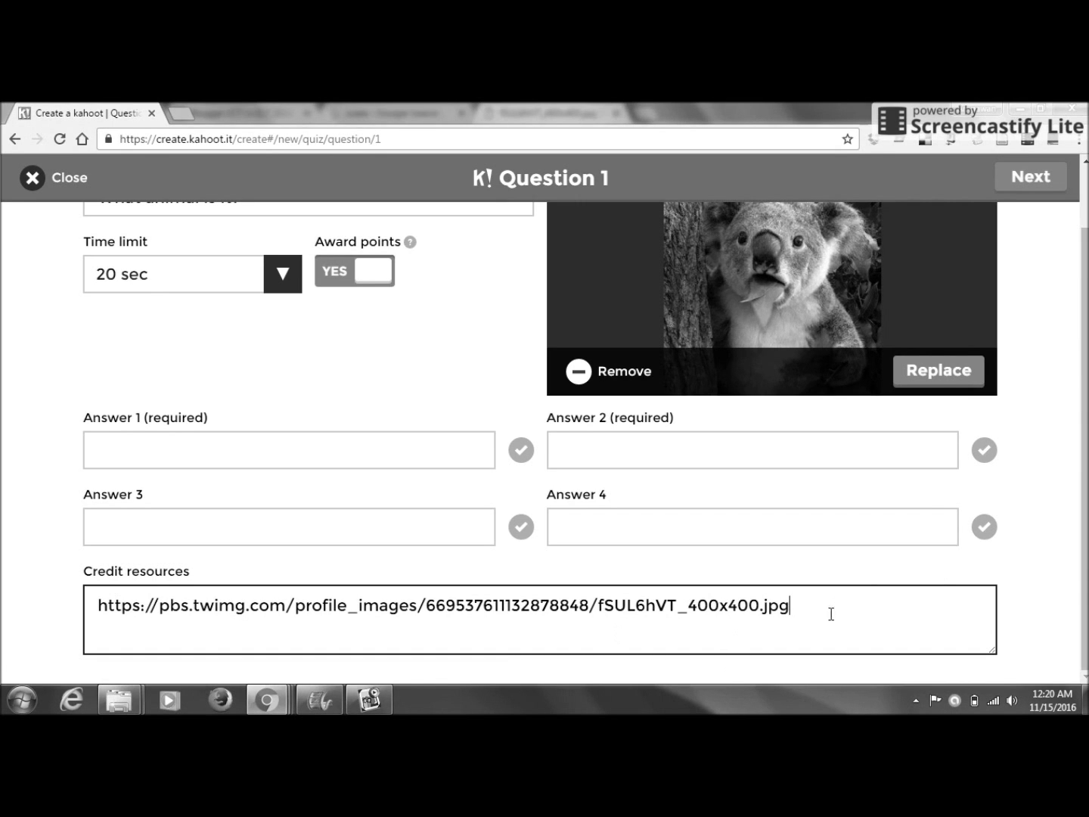
# Step: Enter the first three answers: pig, Coala bear and bear
pyautogui.click(1032, 492)
pyautogui.scroll(1, 1032, 493)
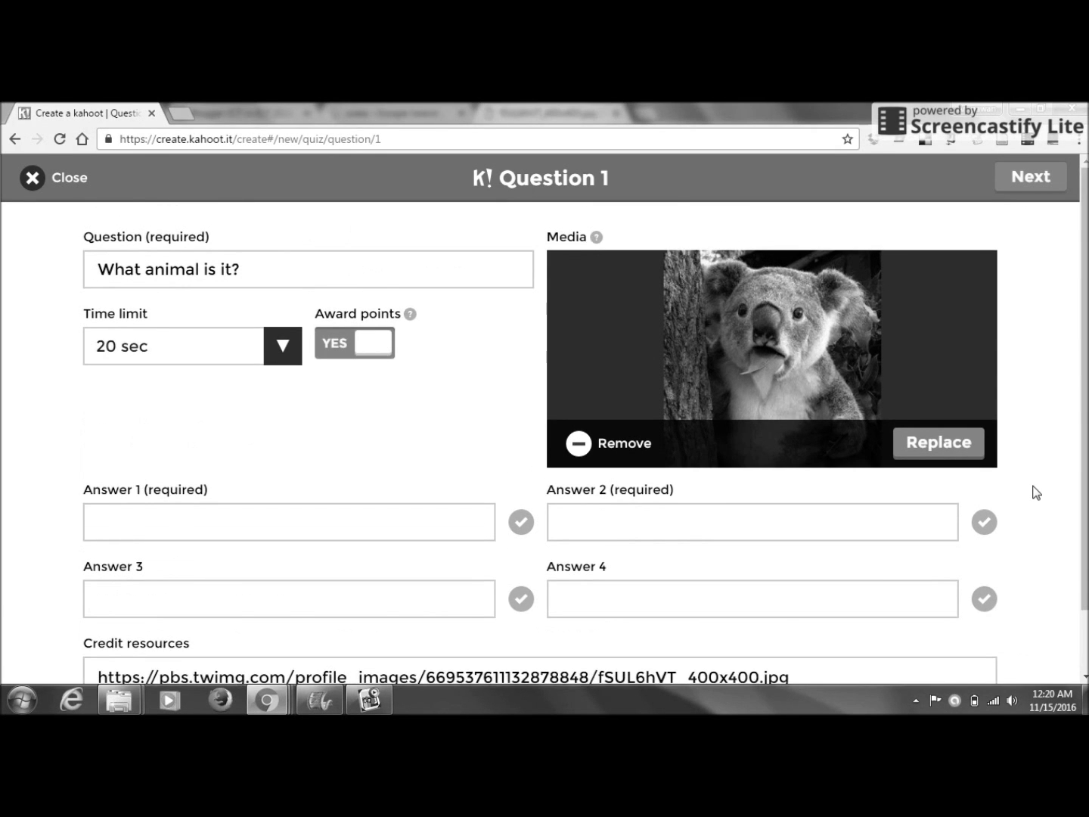
pyautogui.scroll(-1, 1032, 490)
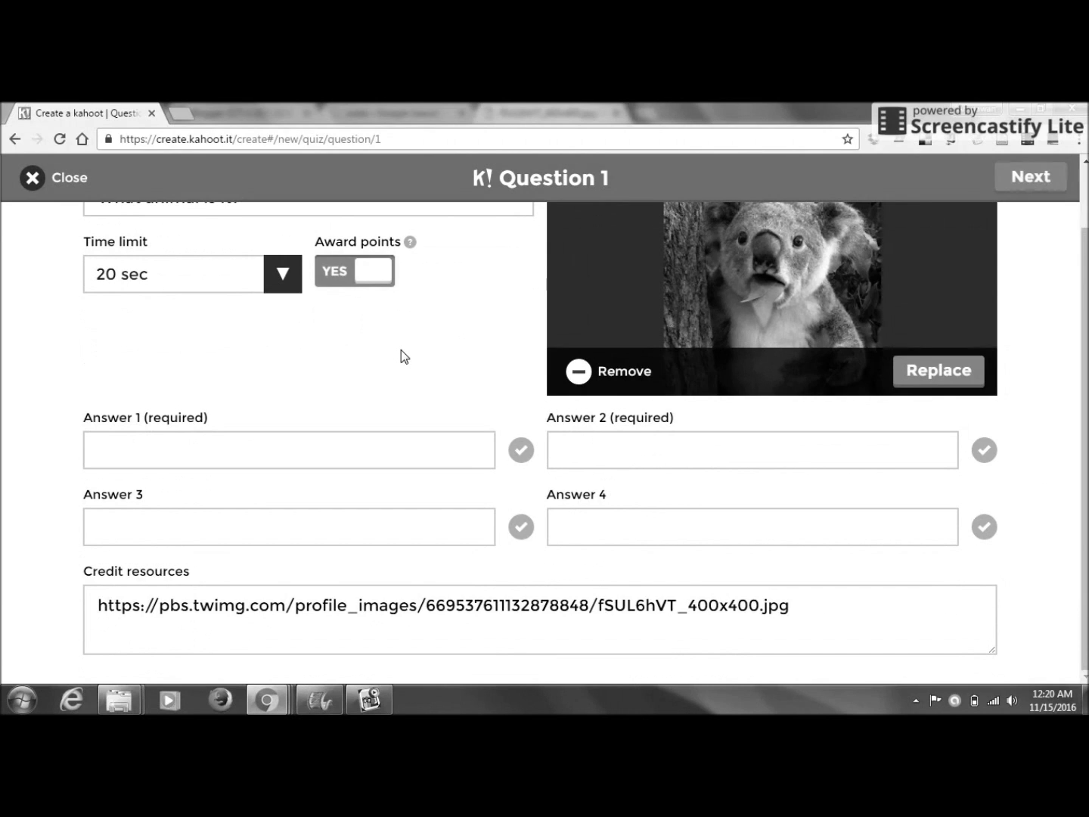
pyautogui.scroll(1, 401, 352)
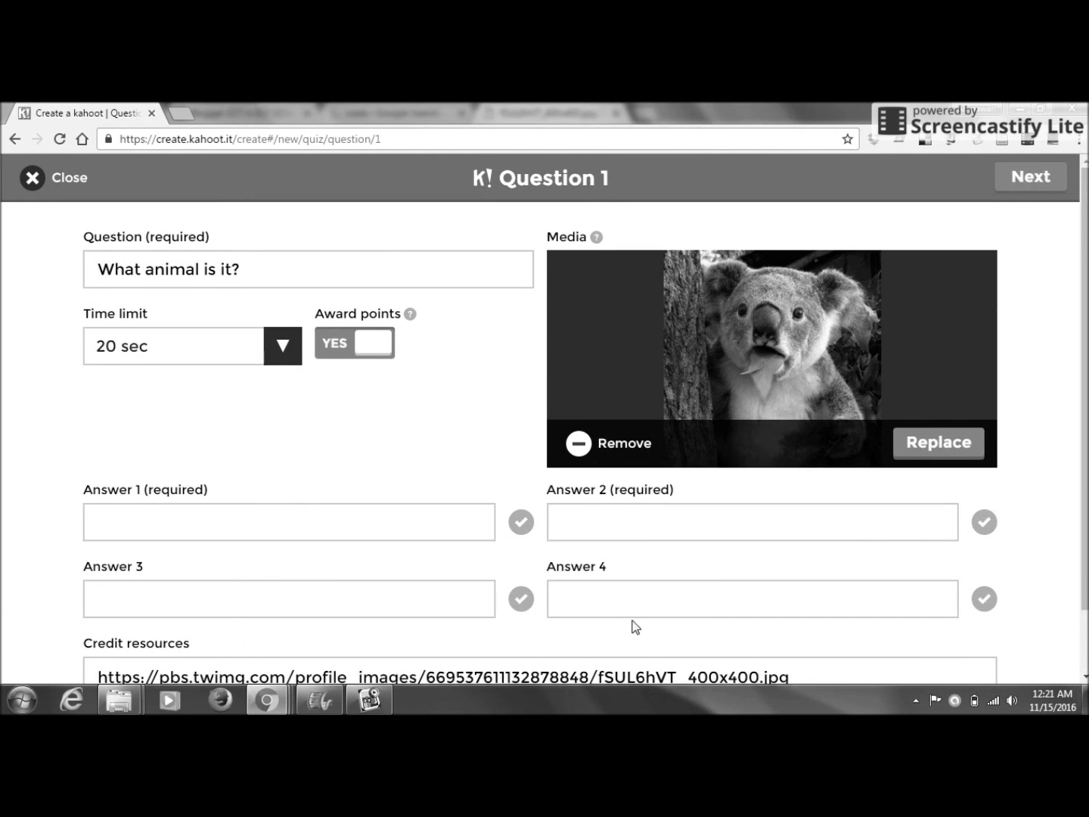
pyautogui.click(411, 530)
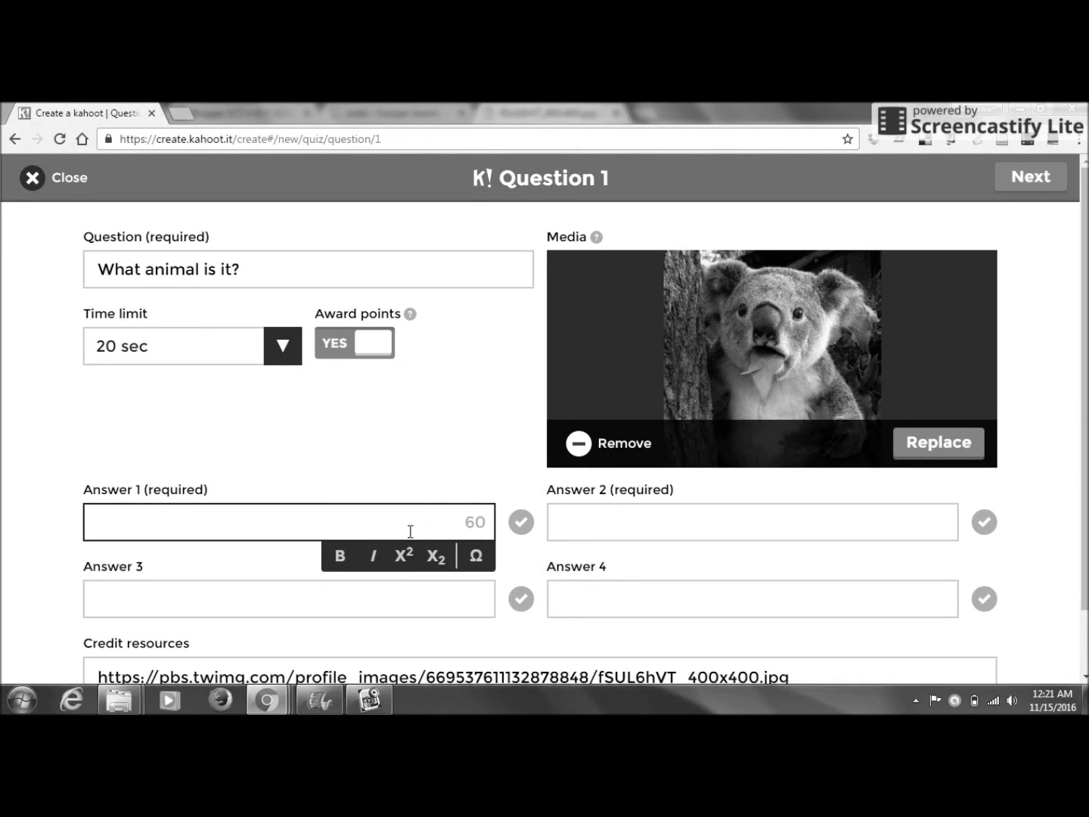
pyautogui.write('pic')
pyautogui.press('BackSpace')
pyautogui.write('g')
pyautogui.click(301, 599)
pyautogui.write('bear')
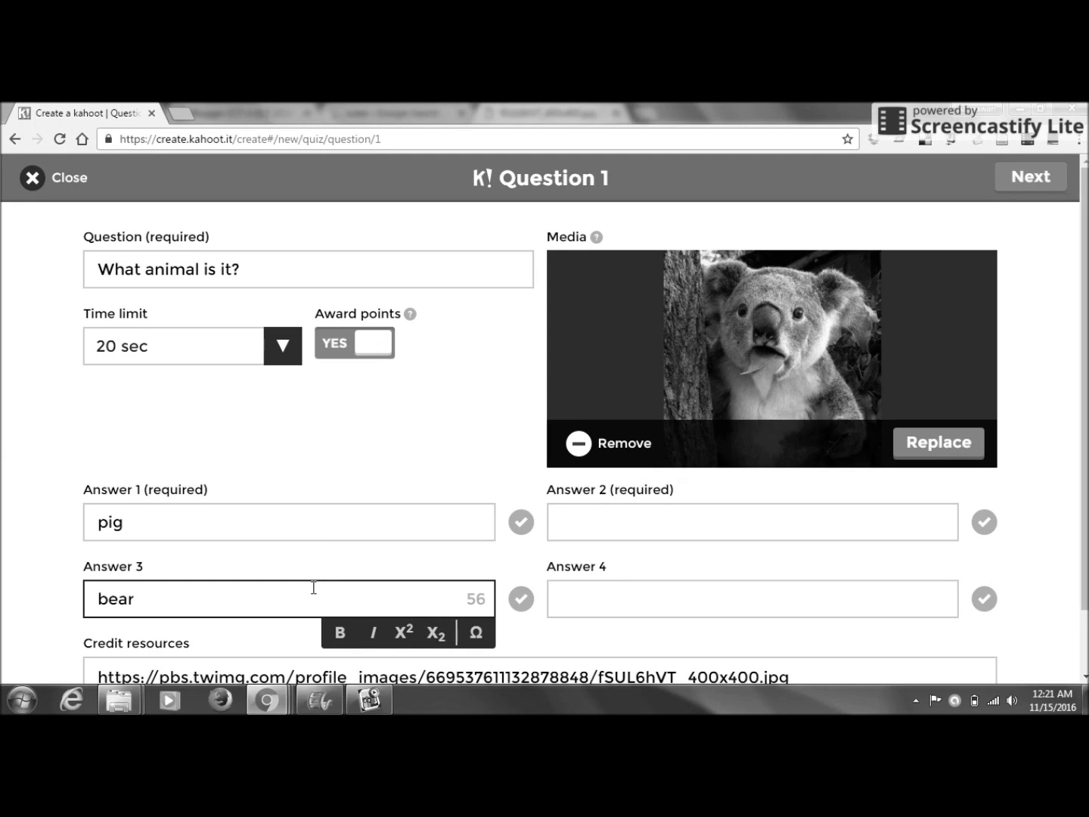
pyautogui.click(564, 523)
pyautogui.write('coala ba')
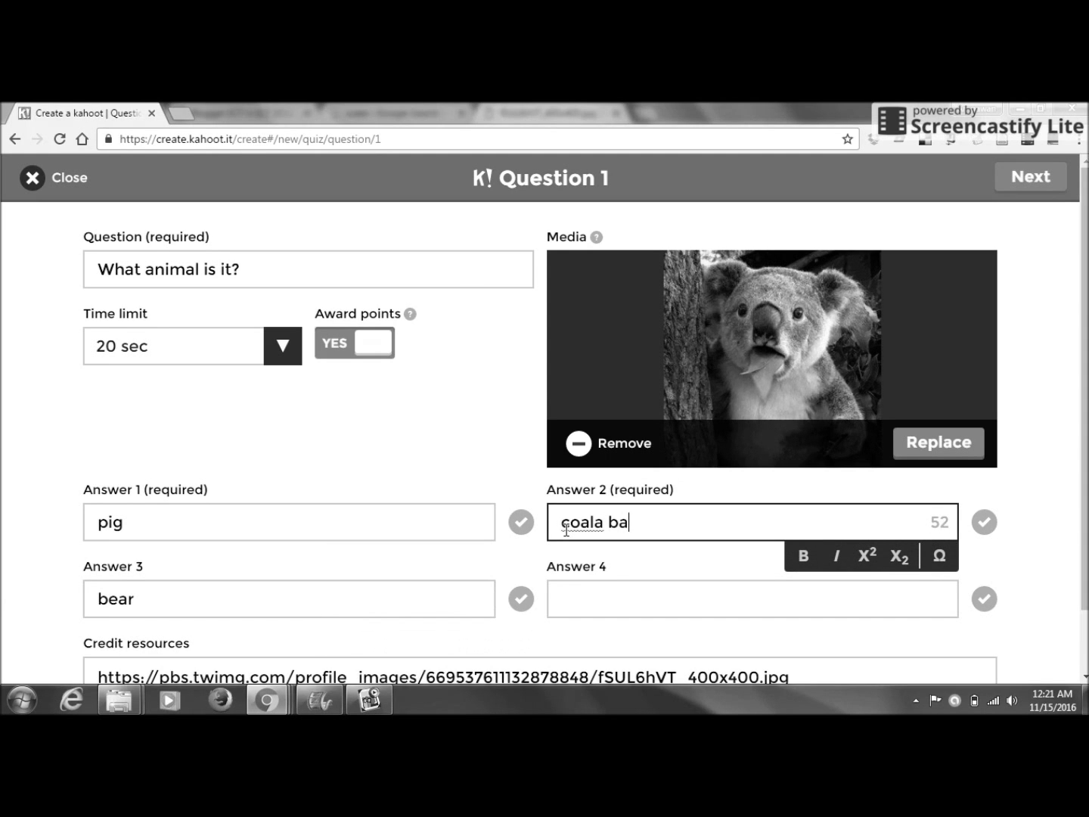
pyautogui.press('BackSpace')
pyautogui.write('ear')
pyautogui.click(568, 523)
pyautogui.press('BackSpace')
pyautogui.write('C')
# Step: Add 'Brown Bear' as the fourth answer and mark it correct
pyautogui.click(572, 594)
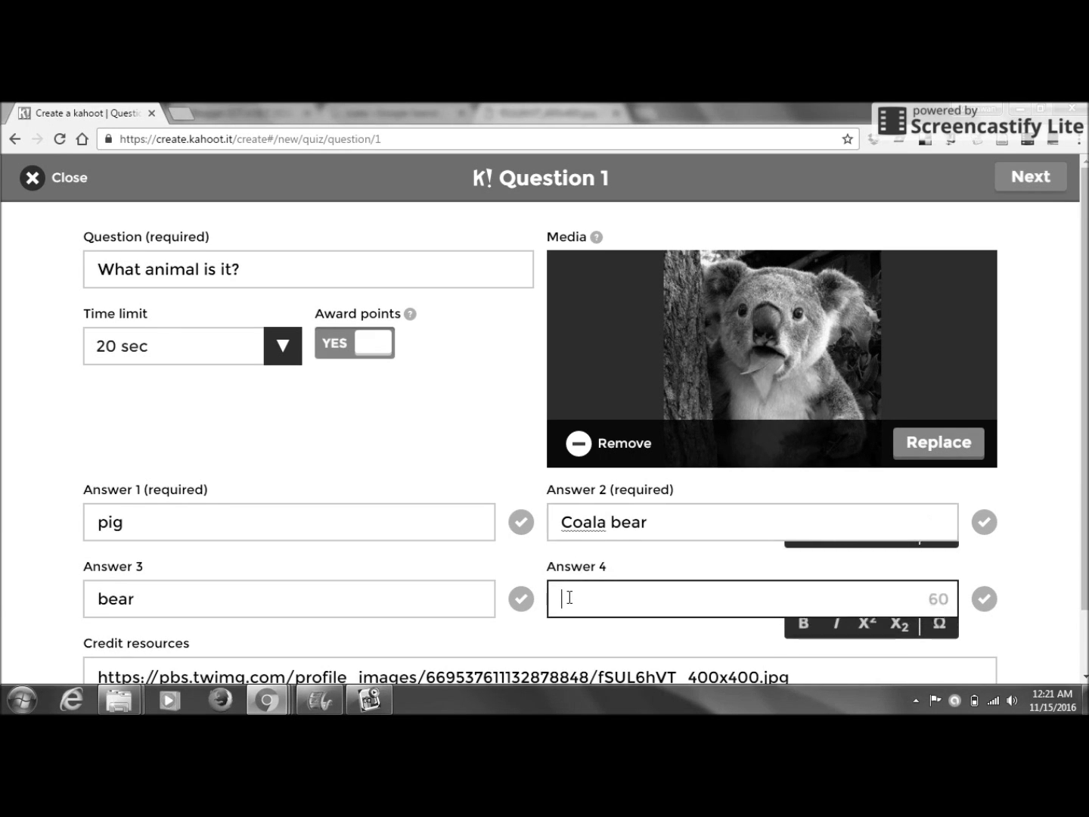
pyautogui.write('E')
pyautogui.press('BackSpace')
pyautogui.write('Er')
pyautogui.write('own')
pyautogui.write(' B')
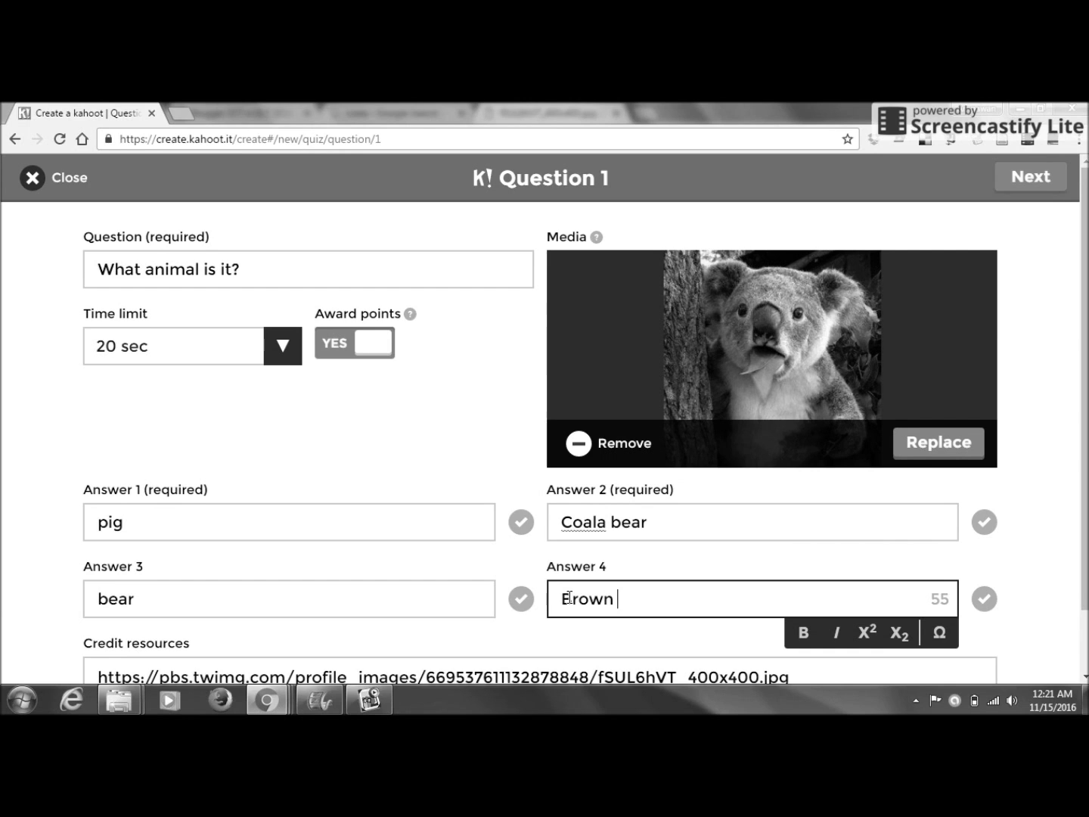
pyautogui.write('ear')
pyautogui.click(1025, 538)
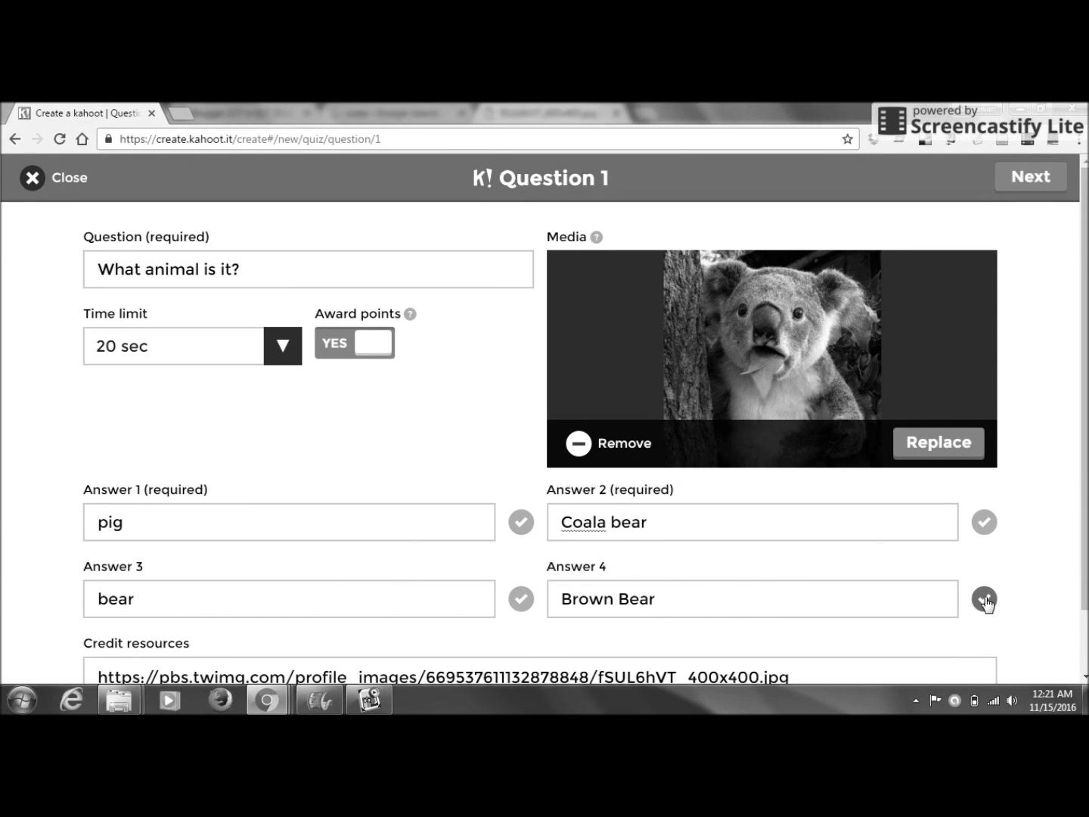
pyautogui.scroll(-1, 1024, 588)
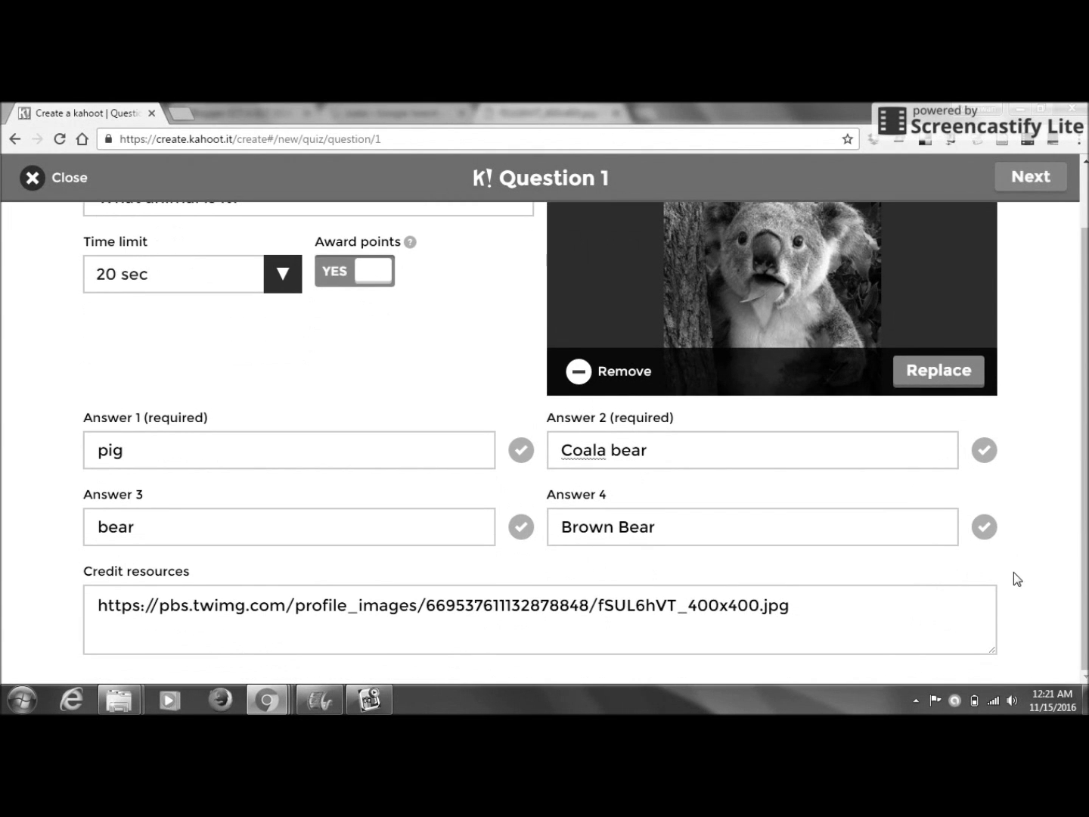
pyautogui.click(983, 529)
pyautogui.scroll(1, 283, 377)
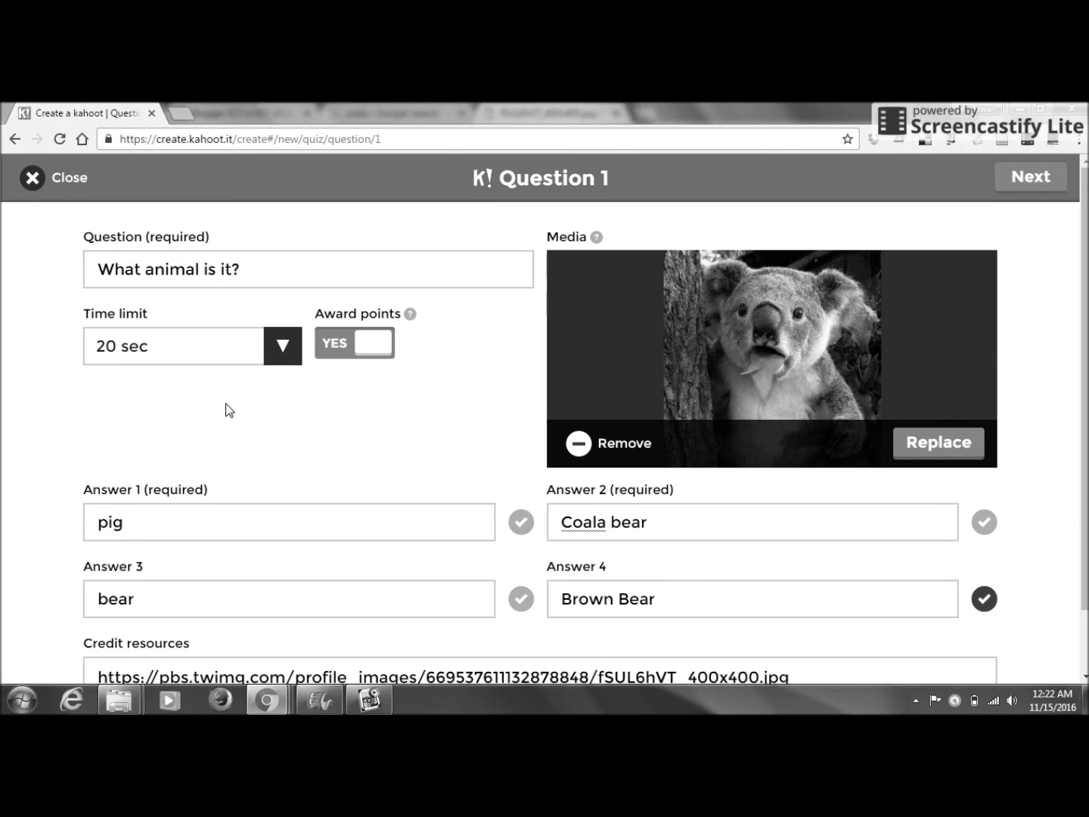
pyautogui.click(282, 348)
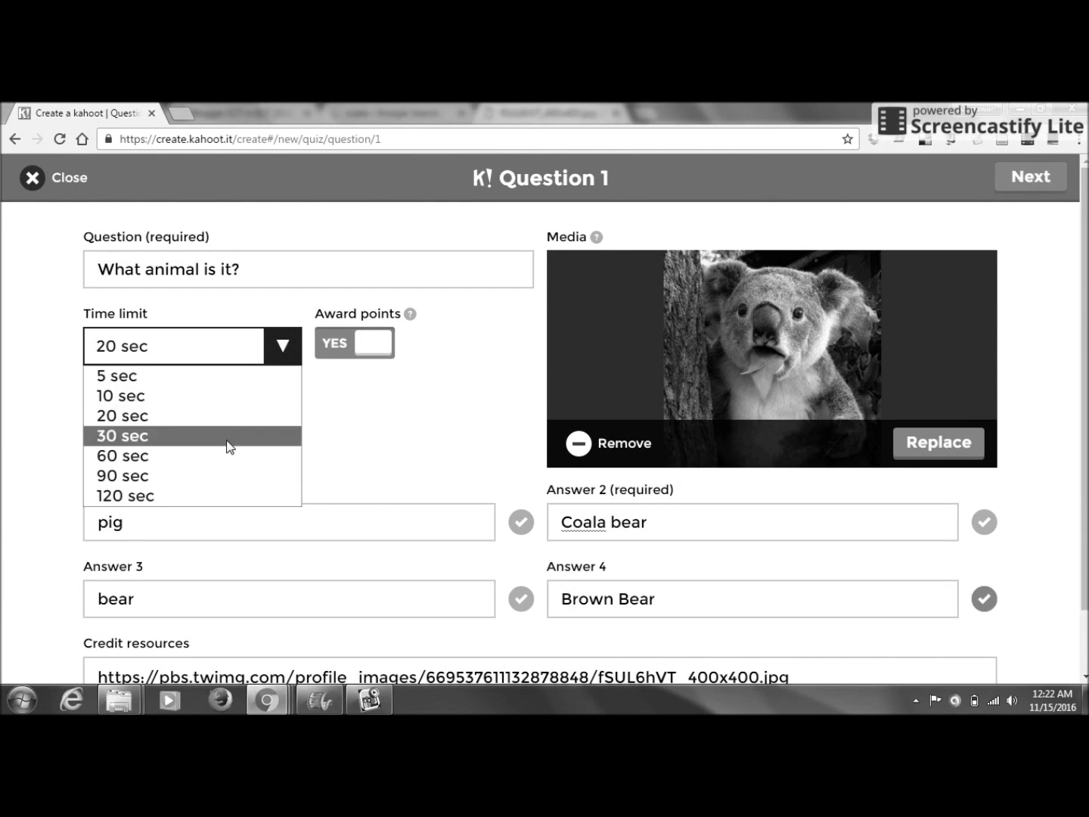
pyautogui.click(145, 416)
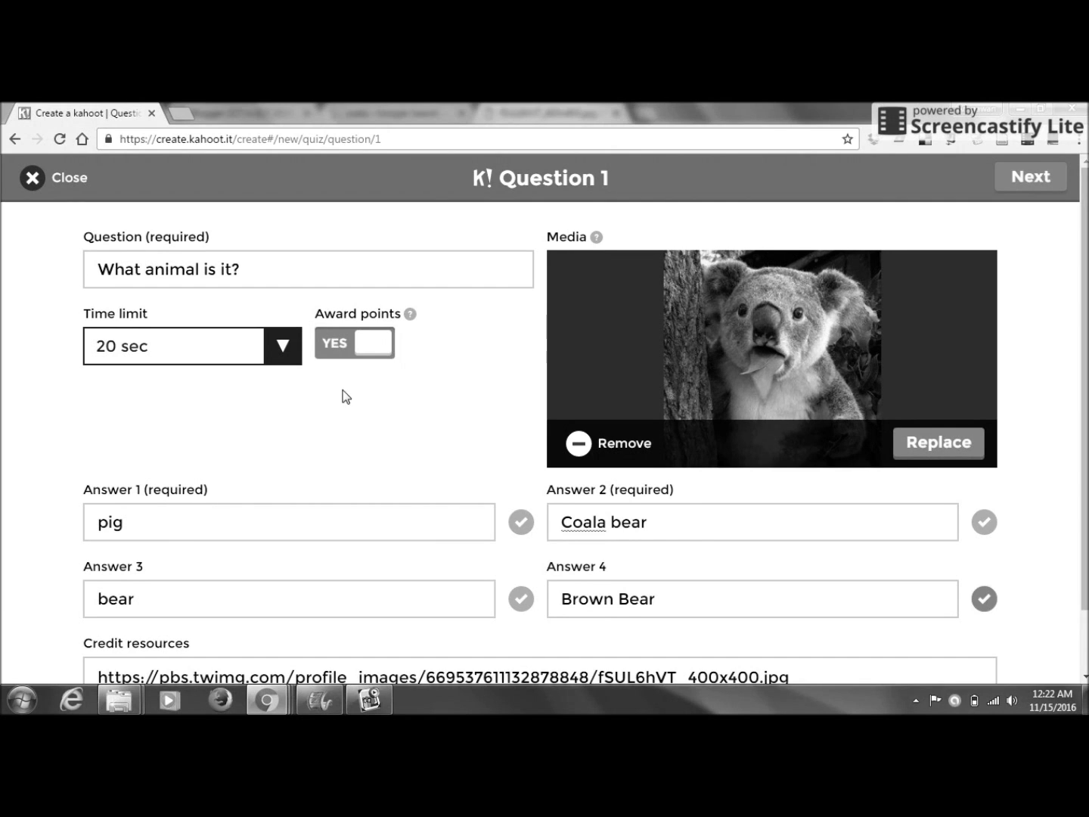
pyautogui.moveTo(410, 314)
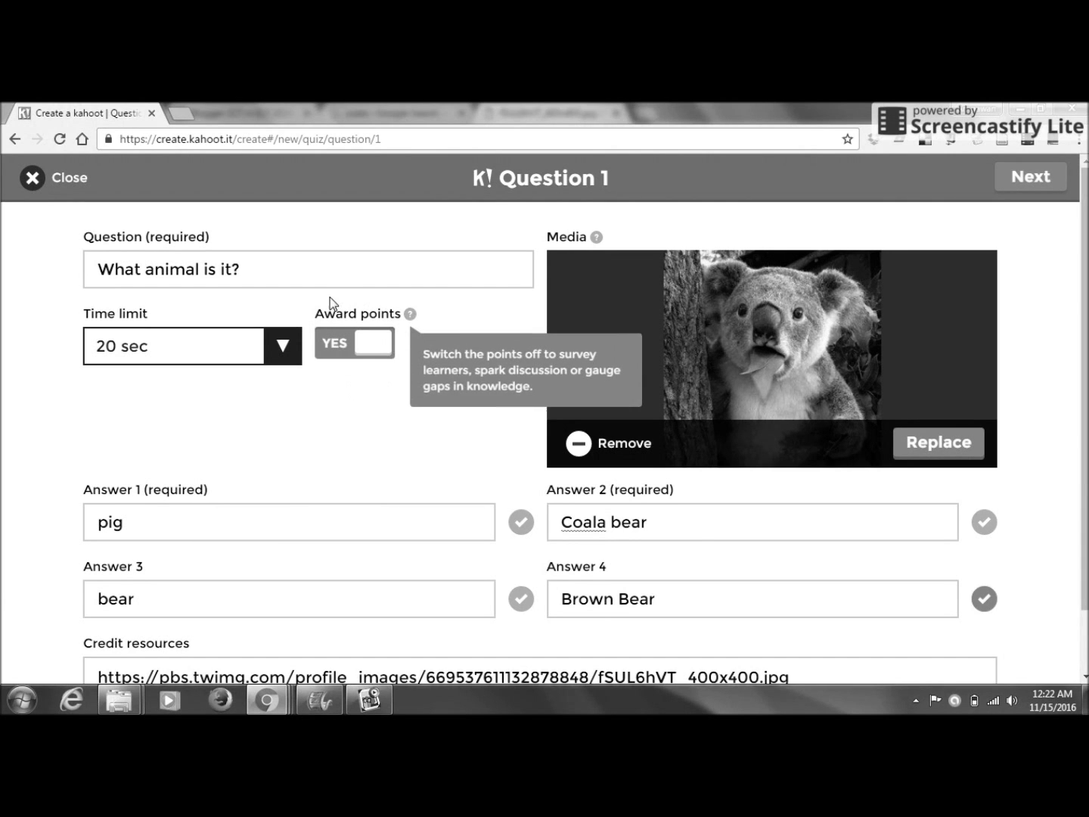
pyautogui.click(369, 348)
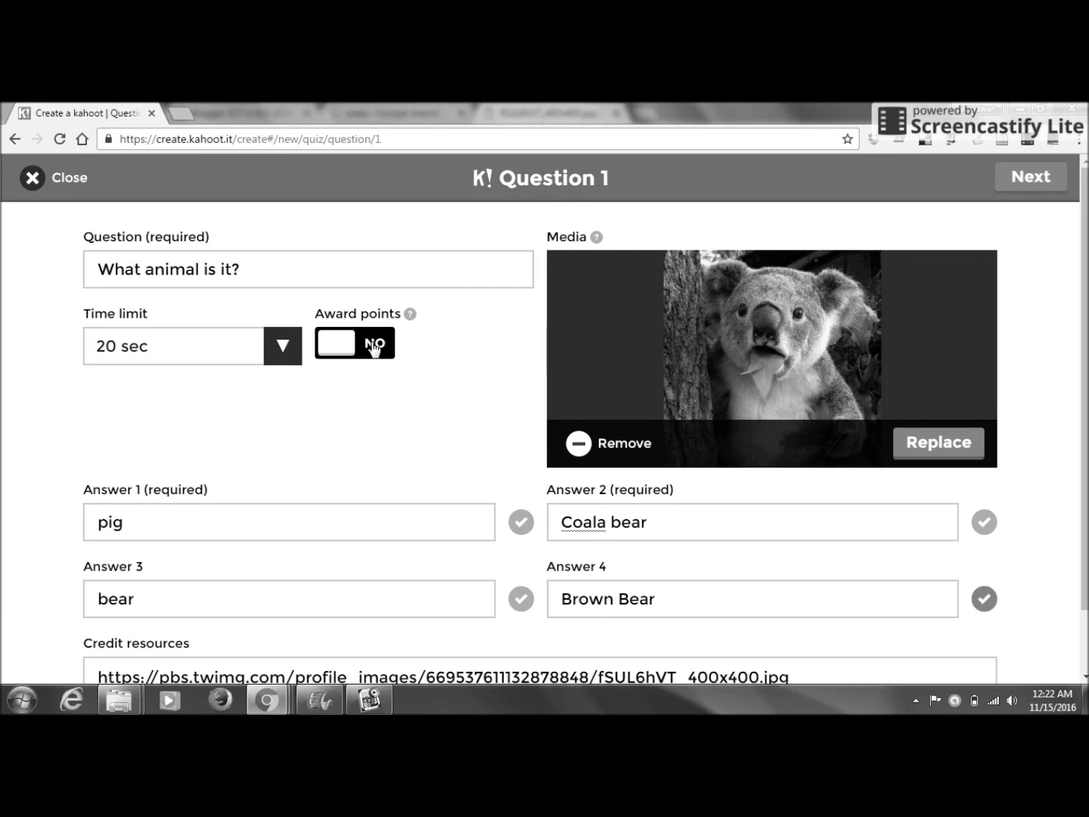
pyautogui.click(373, 348)
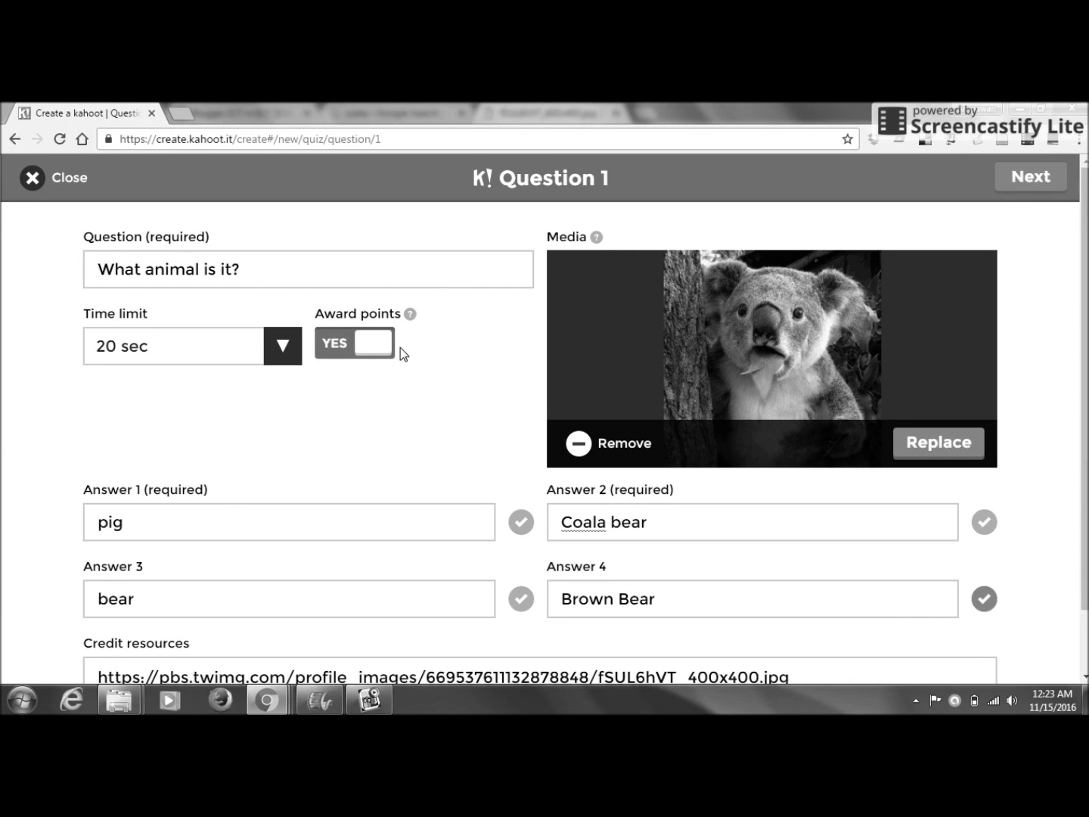
pyautogui.click(331, 347)
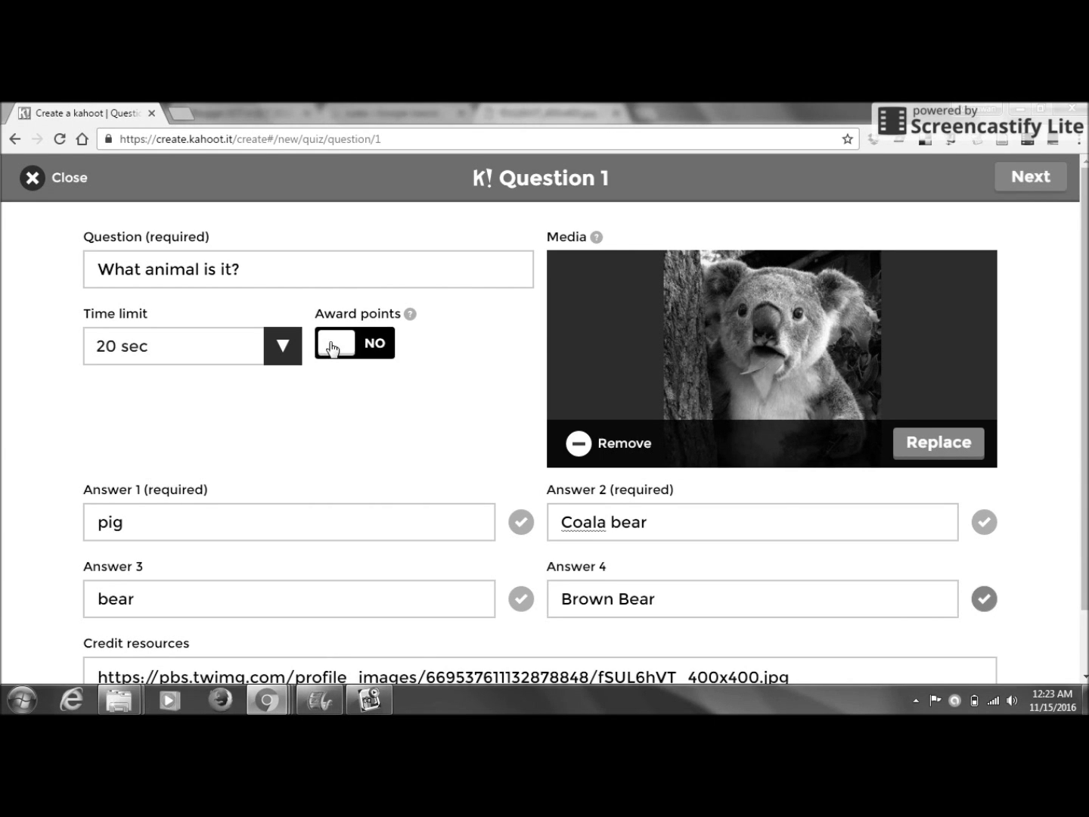
pyautogui.click(377, 349)
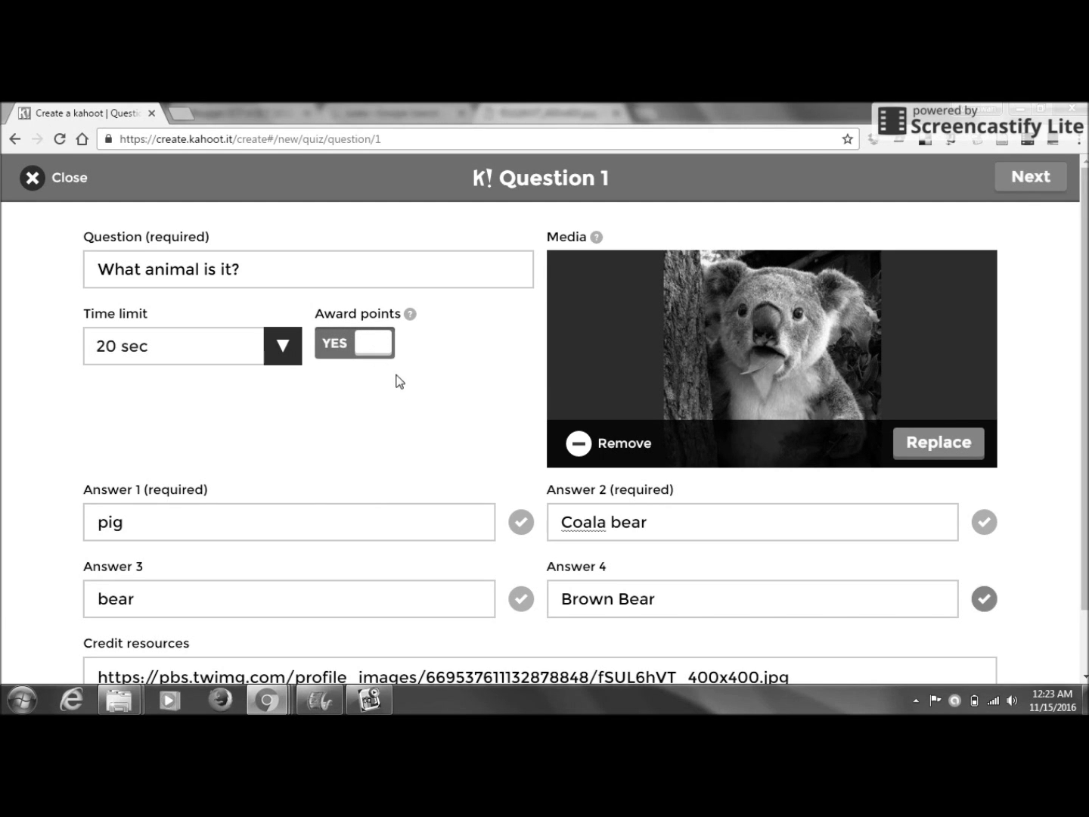
pyautogui.scroll(-1, 417, 394)
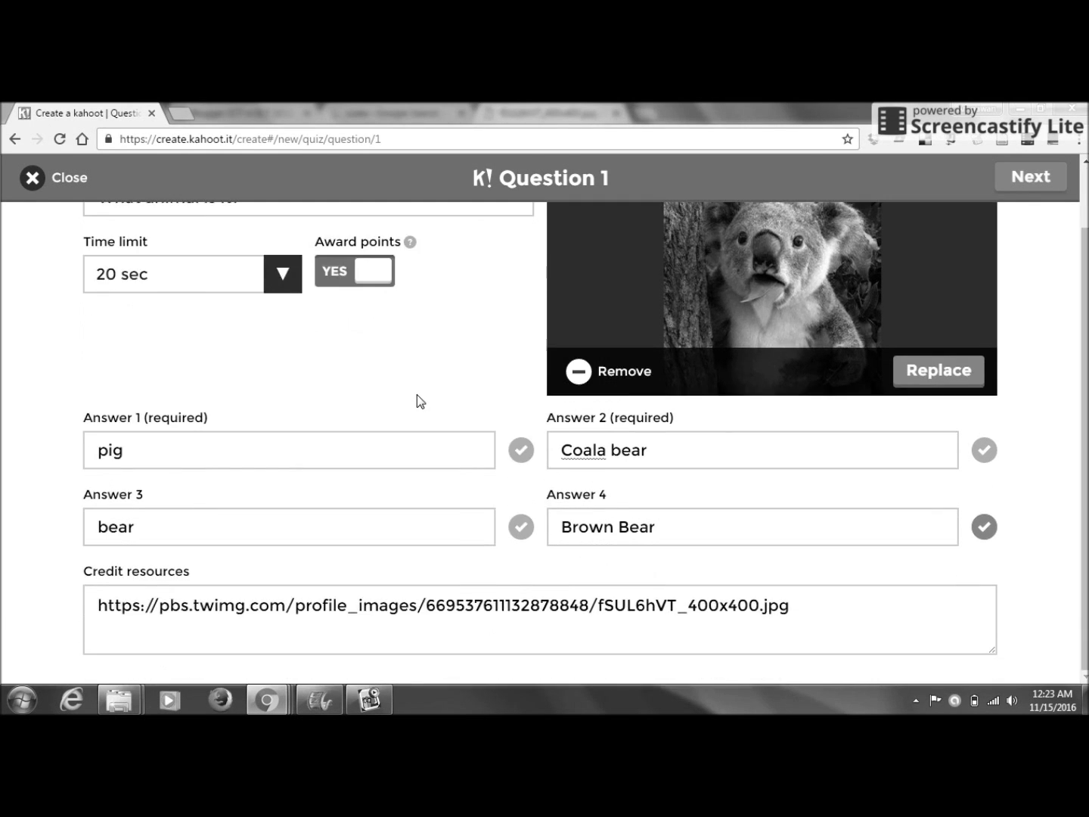
pyautogui.click(1031, 180)
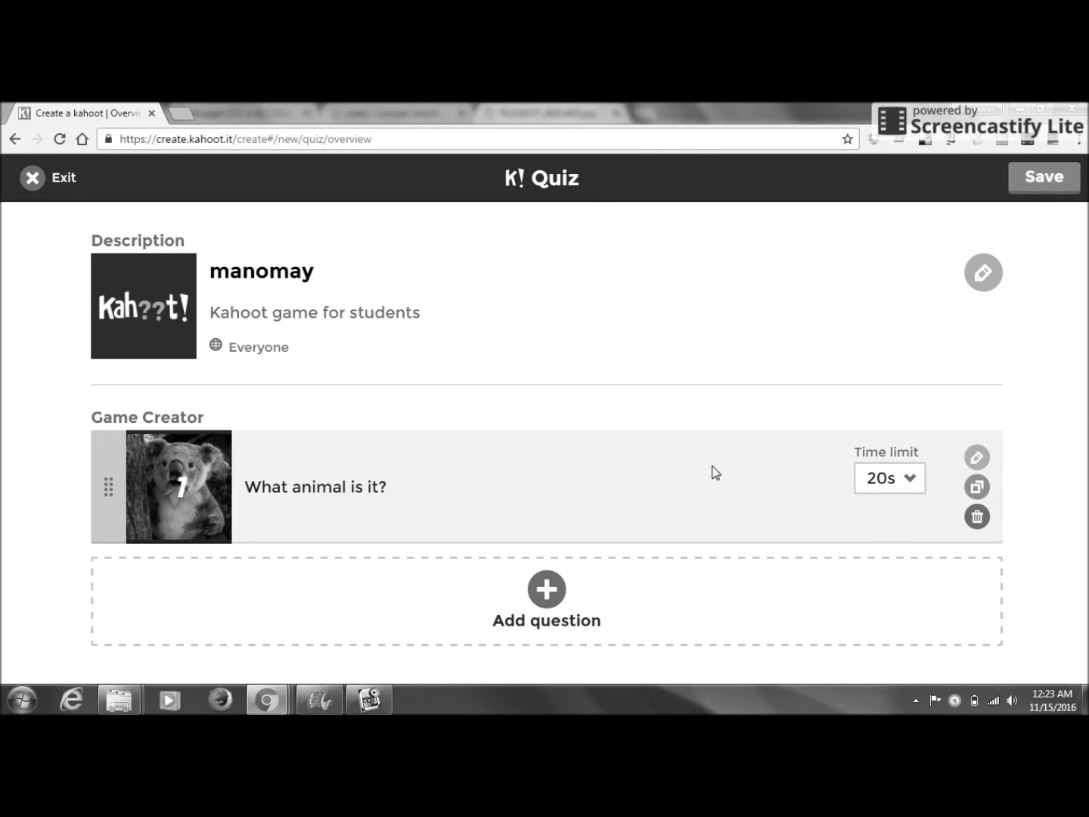
# Step: Duplicate the koala question so it also appears as Question 2
pyautogui.click(973, 488)
pyautogui.scroll(-2, 1039, 490)
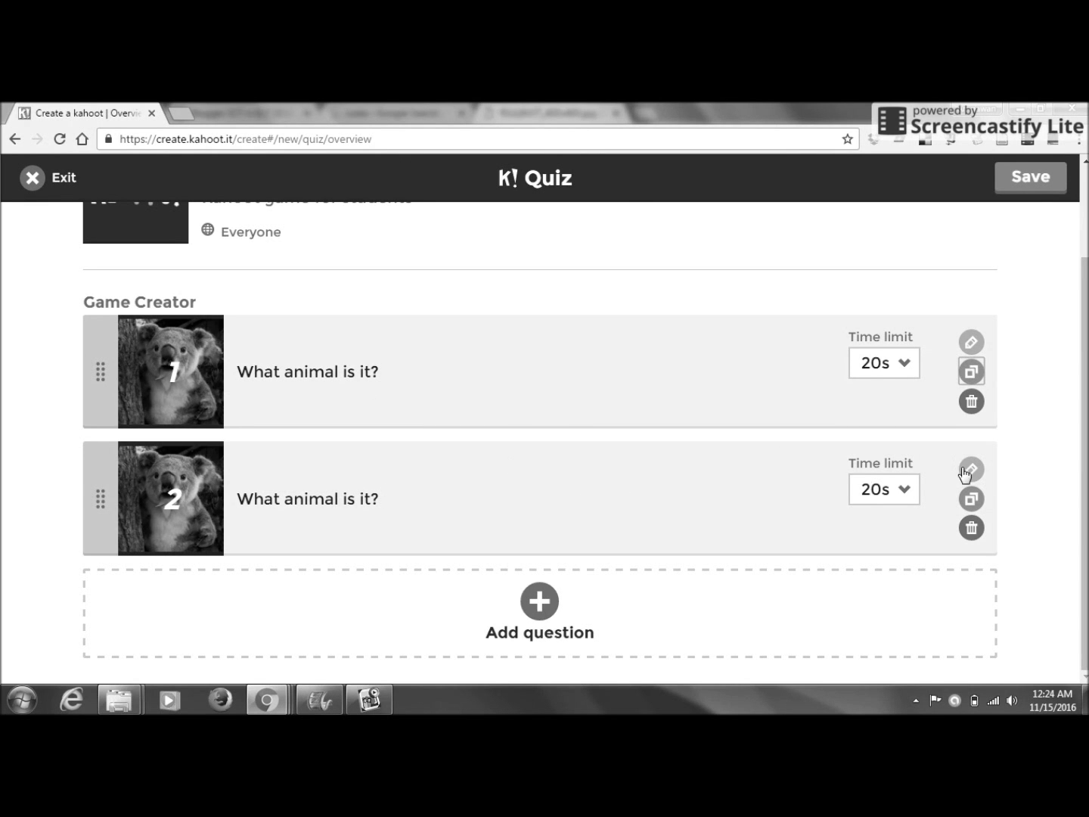
# Step: Change Question 2's text to 'What do they eat?'
pyautogui.click(970, 471)
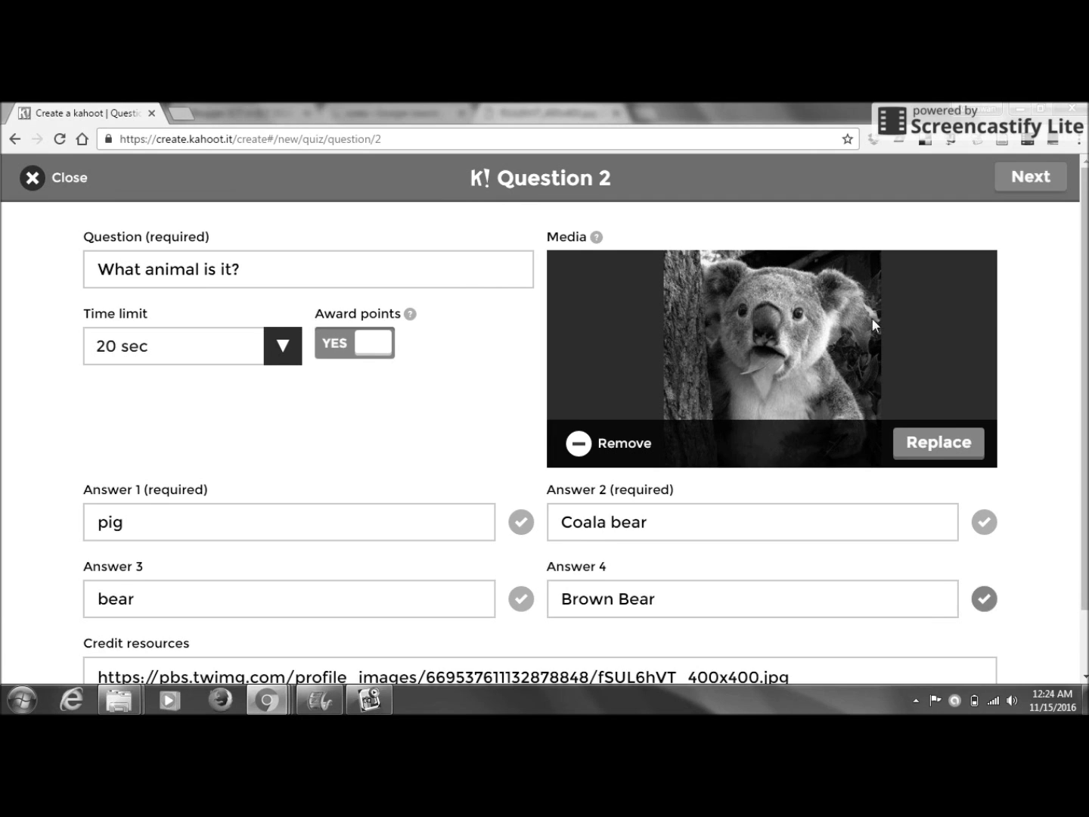
pyautogui.scroll(-1, 453, 564)
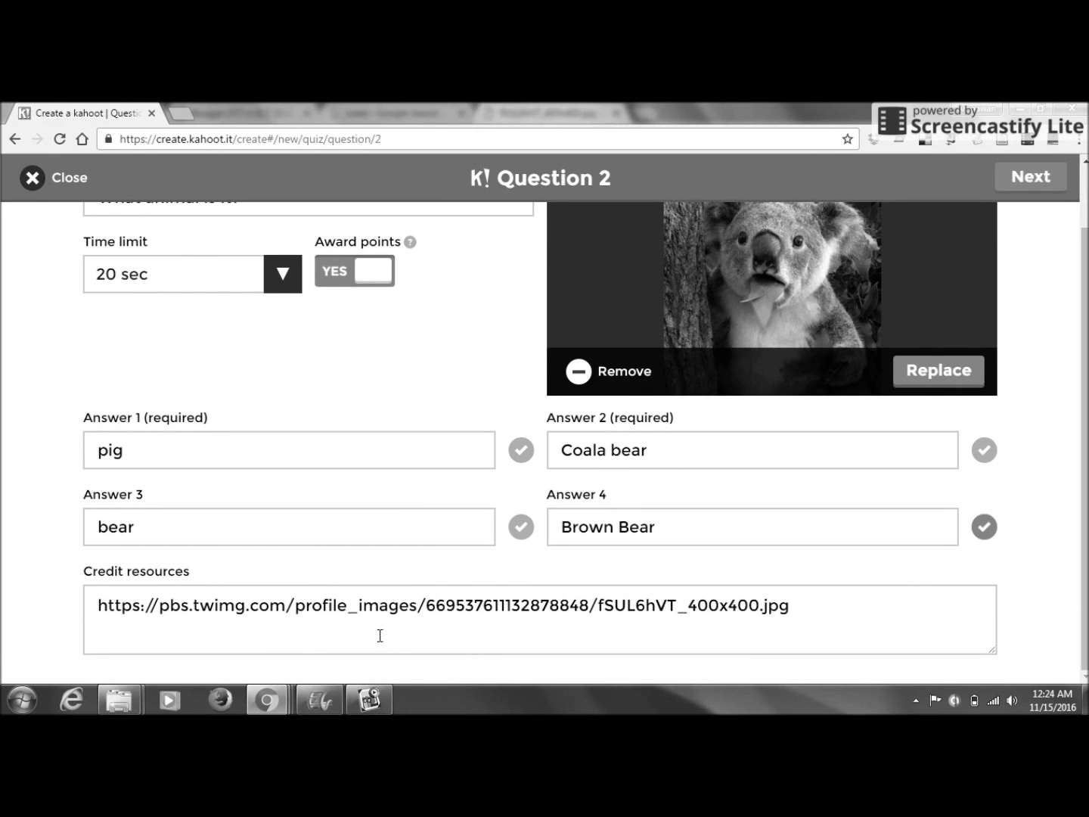
pyautogui.scroll(1, 382, 633)
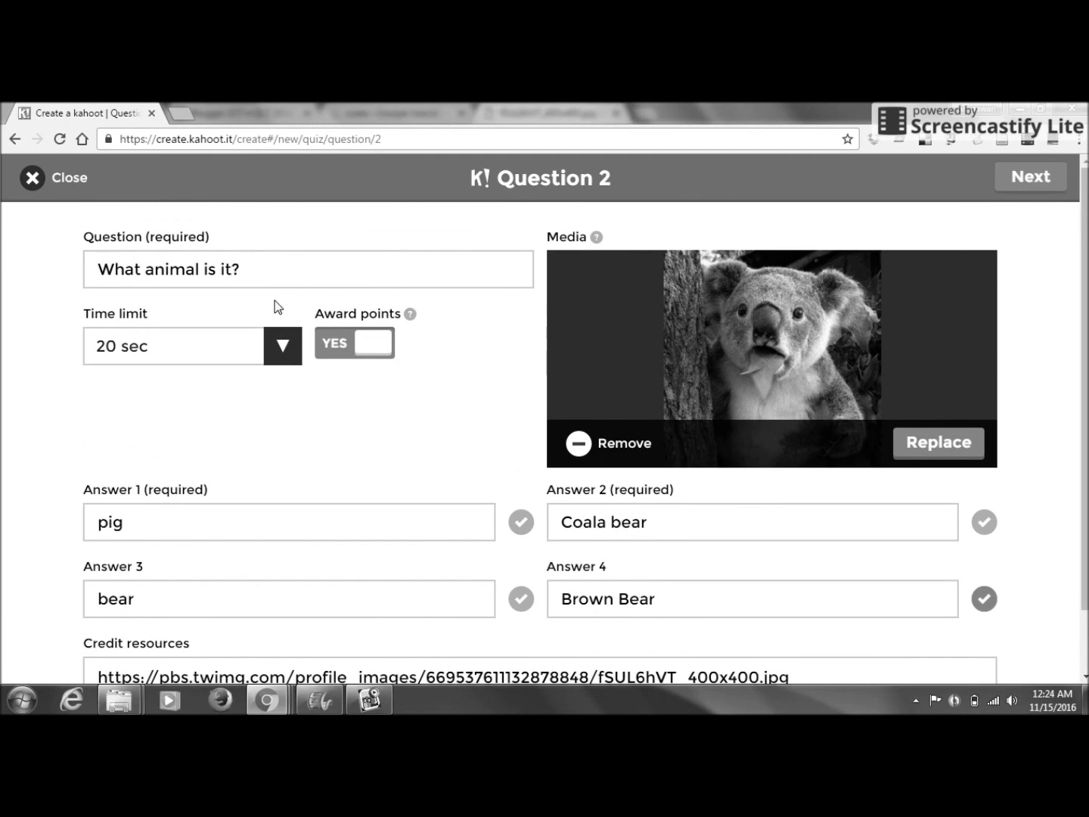
pyautogui.click(271, 271)
pyautogui.press('BackSpace')
pyautogui.press('BackSpace')
pyautogui.press('BackSpace')
pyautogui.press('BackSpace')
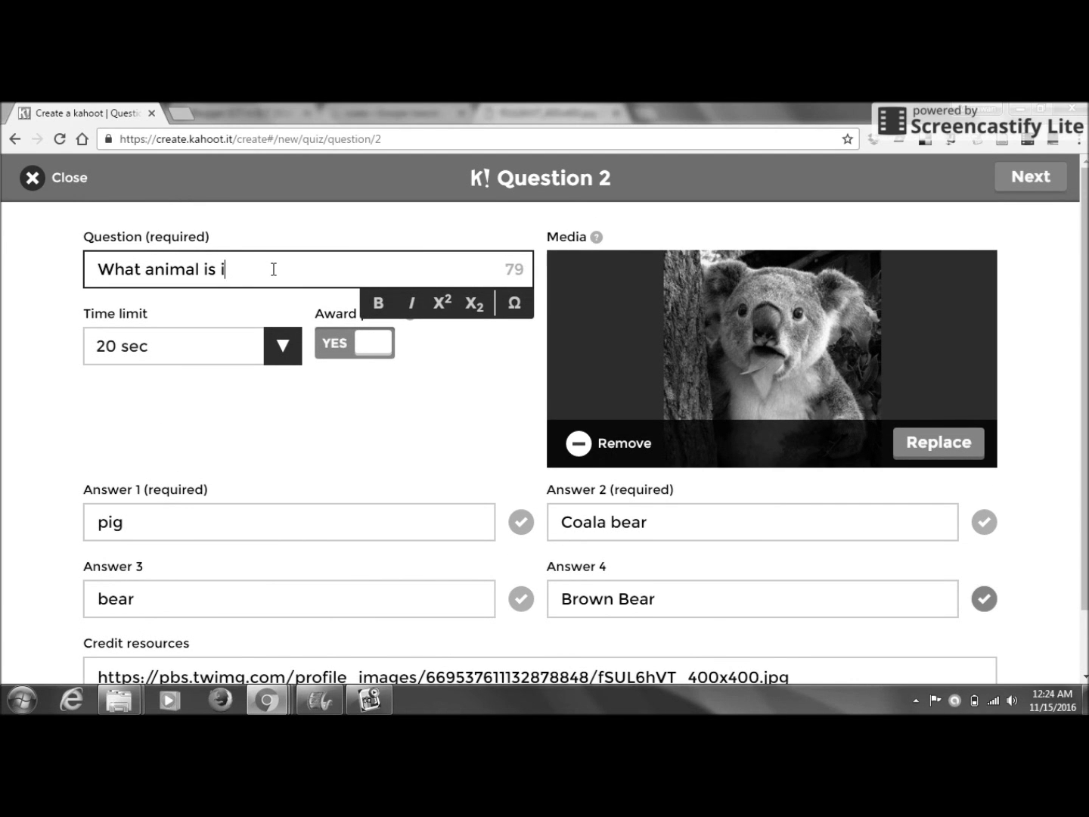
pyautogui.press('BackSpace')
pyautogui.press('BackSpace')
pyautogui.press('BackSpace')
pyautogui.press('BackSpace')
pyautogui.press('BackSpace')
pyautogui.press('BackSpace')
pyautogui.press('BackSpace')
pyautogui.press('BackSpace')
pyautogui.press('BackSpace')
pyautogui.press('BackSpace')
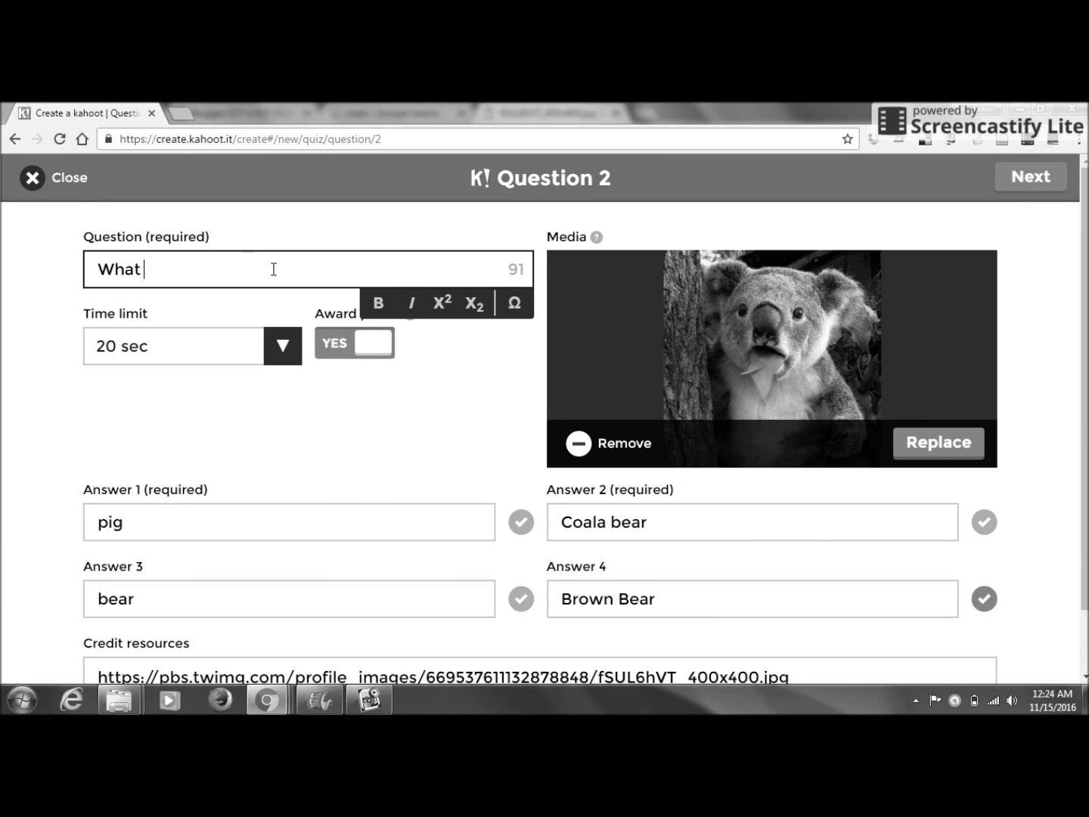
pyautogui.write('foo')
pyautogui.write('d that t')
pyautogui.write('h')
pyautogui.press('BackSpace')
pyautogui.press('BackSpace')
pyautogui.press('BackSpace')
pyautogui.press('BackSpace')
pyautogui.press('BackSpace')
pyautogui.press('BackSpace')
pyautogui.press('BackSpace')
pyautogui.press('BackSpace')
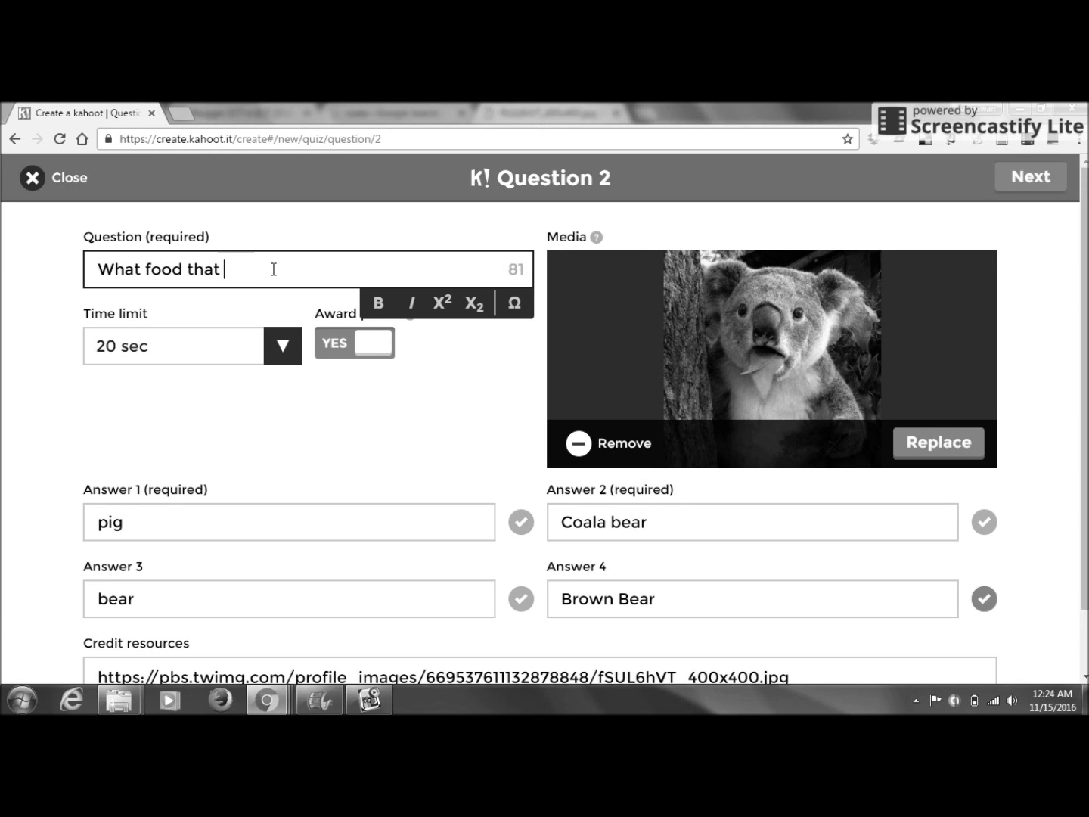
pyautogui.write('that it')
pyautogui.press('Left')
pyautogui.press('Left')
pyautogui.press('Left')
pyautogui.press('Left')
pyautogui.press('Left')
pyautogui.press('Left')
pyautogui.press('Left')
pyautogui.press('Left')
pyautogui.press('Left')
pyautogui.scroll(-1, 274, 269)
pyautogui.scroll(1, 255, 283)
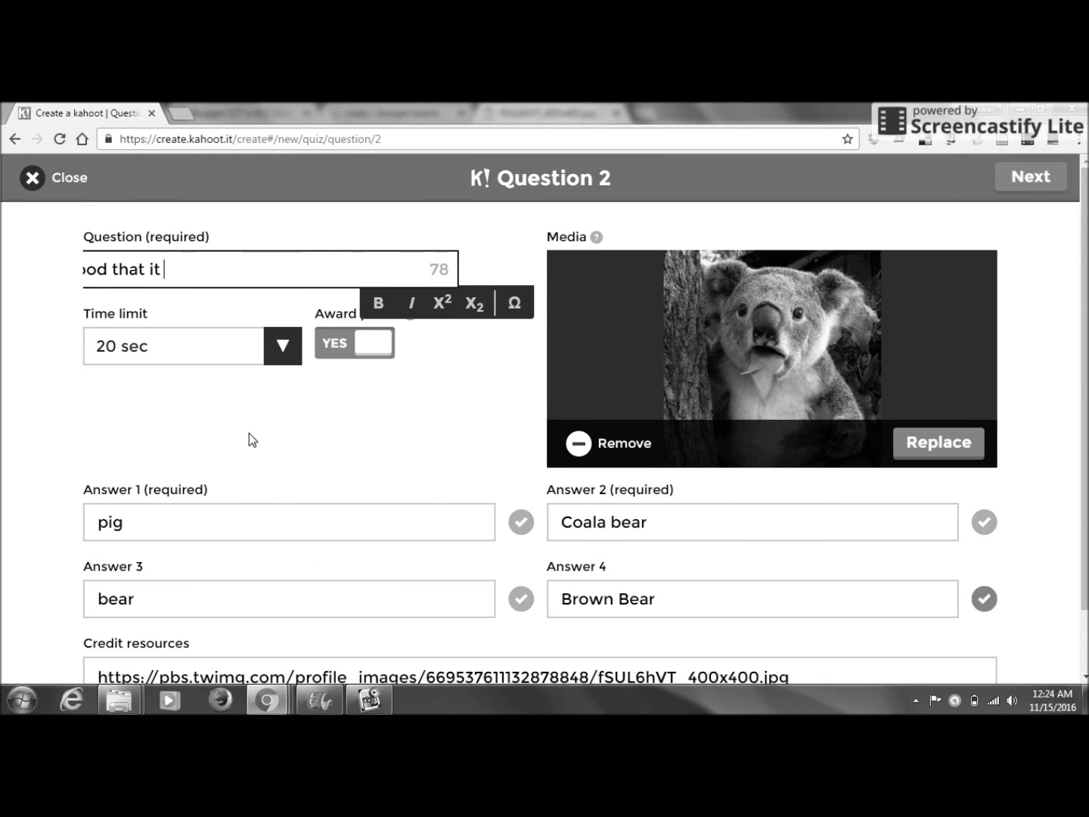
pyautogui.moveTo(166, 269); pyautogui.dragTo(48, 276)
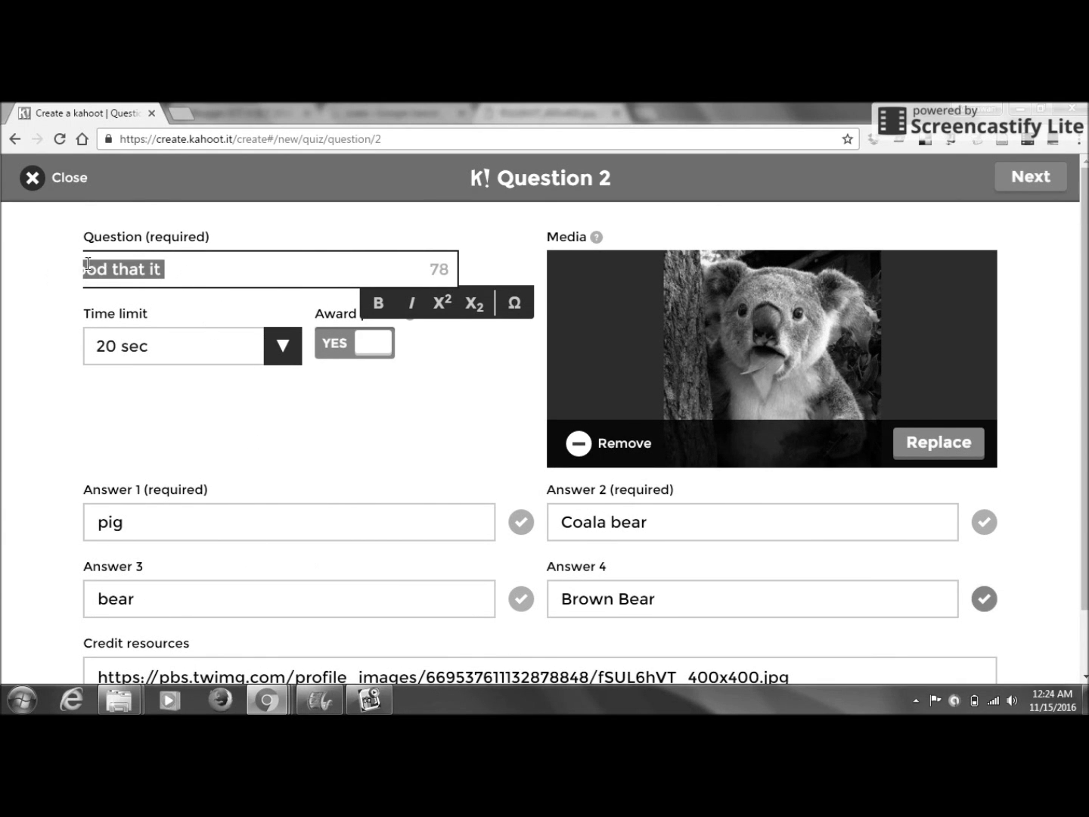
pyautogui.press('BackSpace')
pyautogui.write('Whwha')
pyautogui.press('BackSpace')
pyautogui.press('BackSpace')
pyautogui.press('BackSpace')
pyautogui.write('at d')
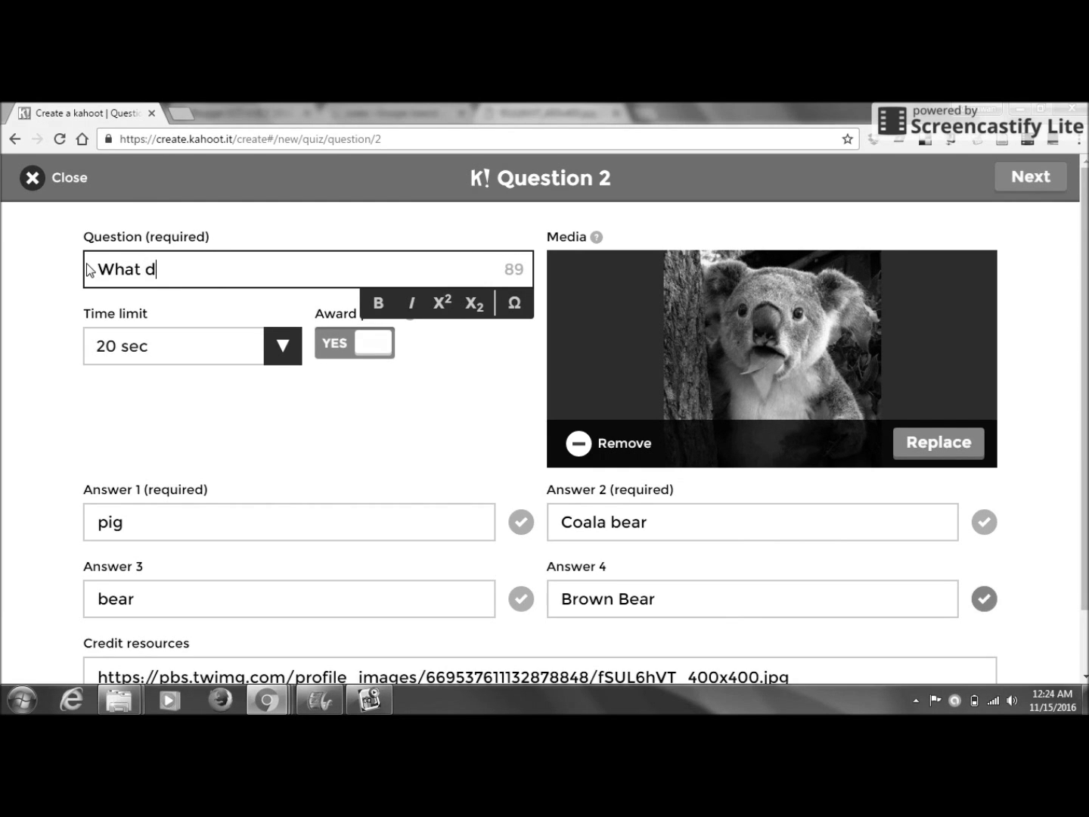
pyautogui.write('o y')
pyautogui.write('hey eat')
pyautogui.write('?')
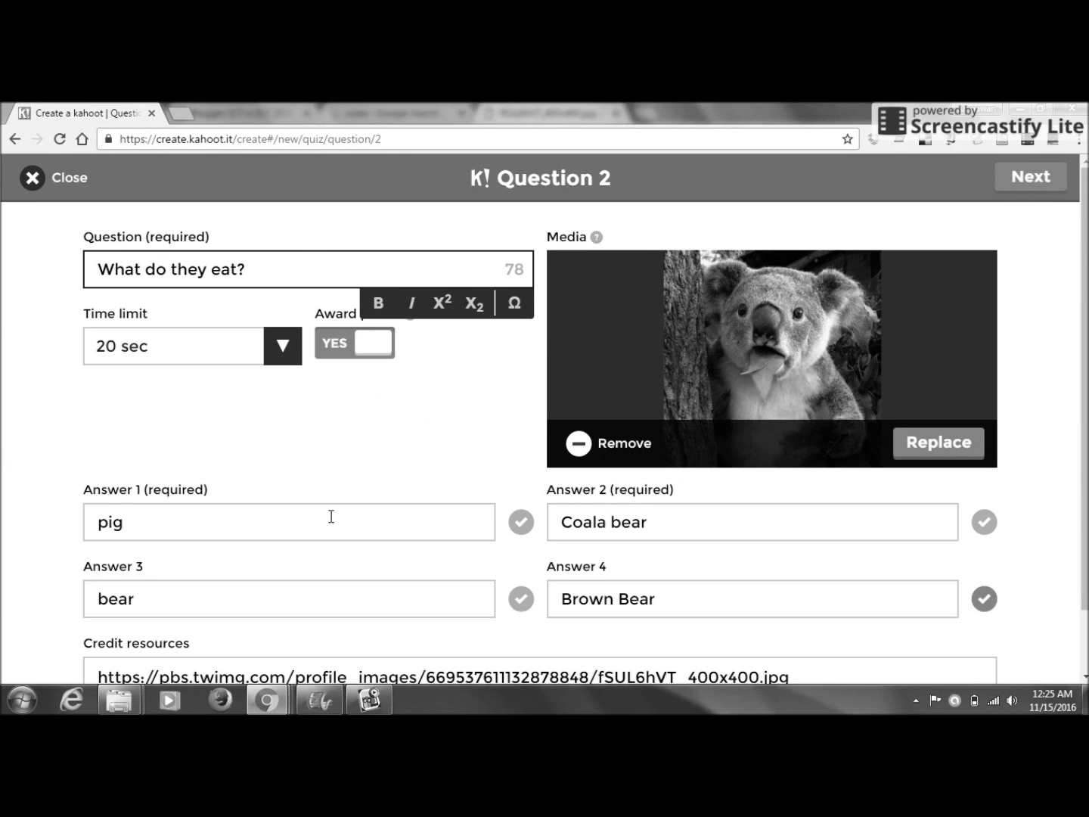
# Step: Replace the four answers with ant, wood, leaves and insect
pyautogui.moveTo(176, 519); pyautogui.dragTo(51, 530)
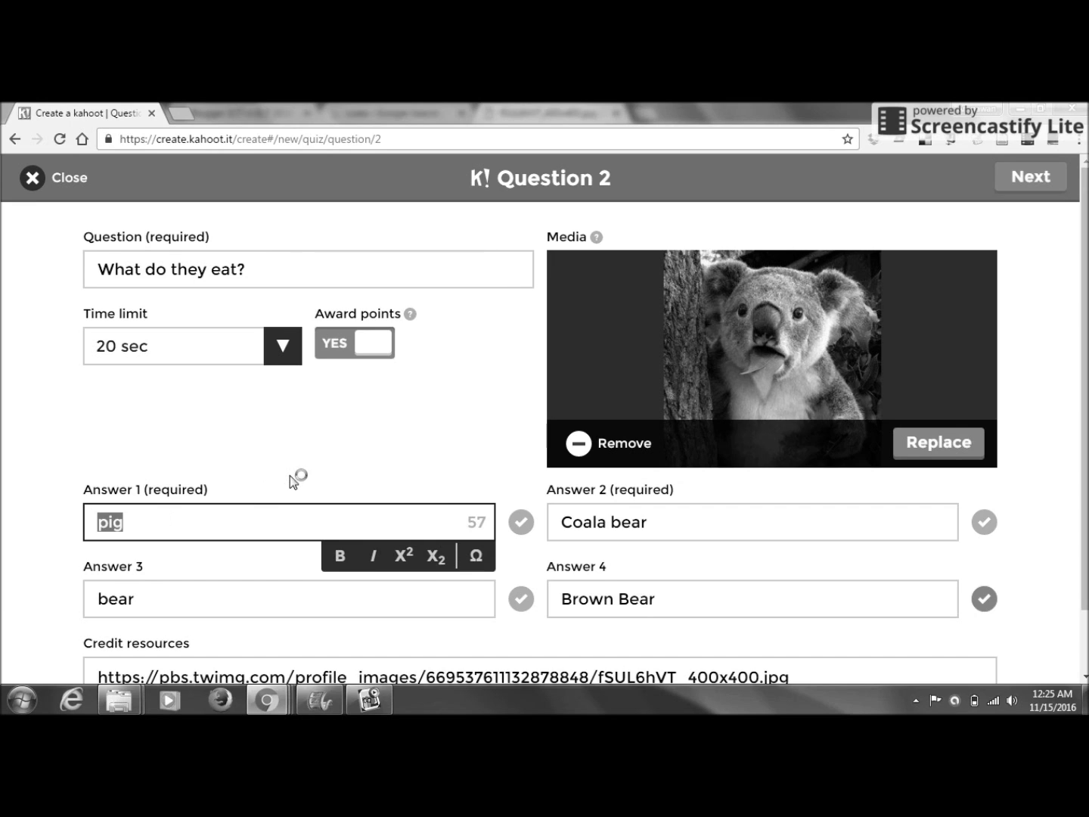
pyautogui.write('an')
pyautogui.press('BackSpace')
pyautogui.press('BackSpace')
pyautogui.write('ant')
pyautogui.doubleClick(149, 597)
pyautogui.write('lea')
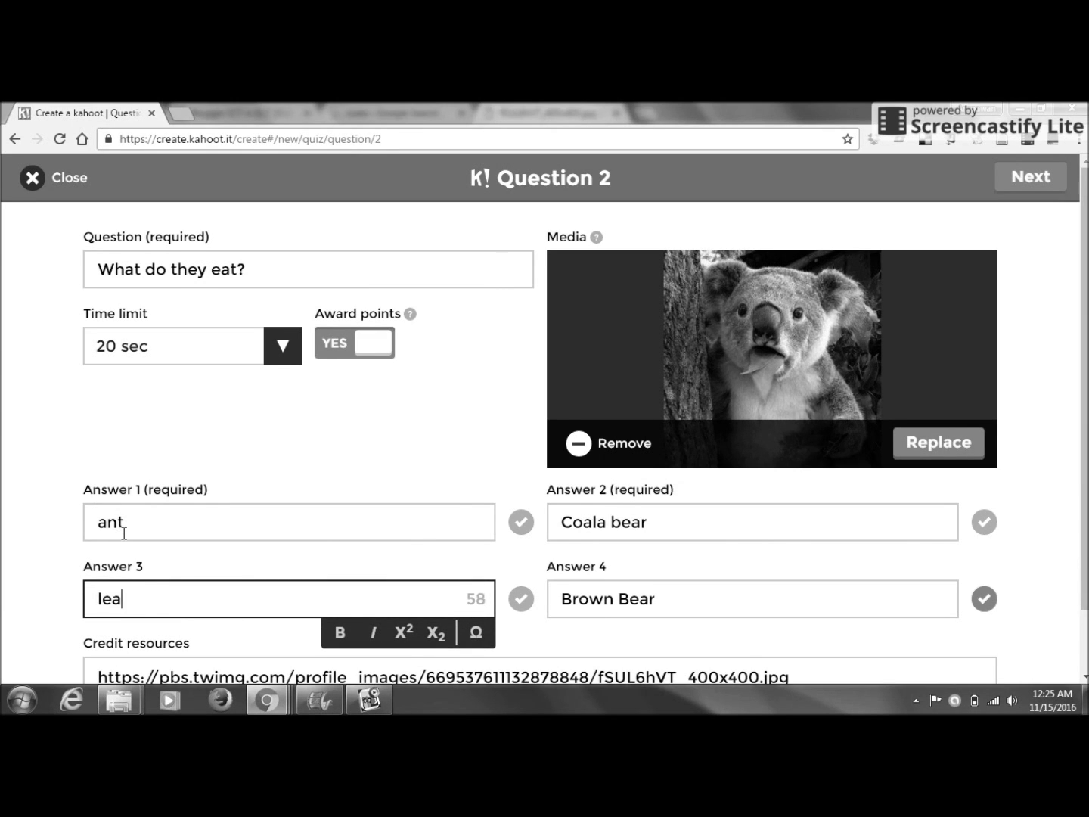
pyautogui.write('f')
pyautogui.press('BackSpace')
pyautogui.write('ves')
pyautogui.moveTo(673, 521); pyautogui.dragTo(555, 520)
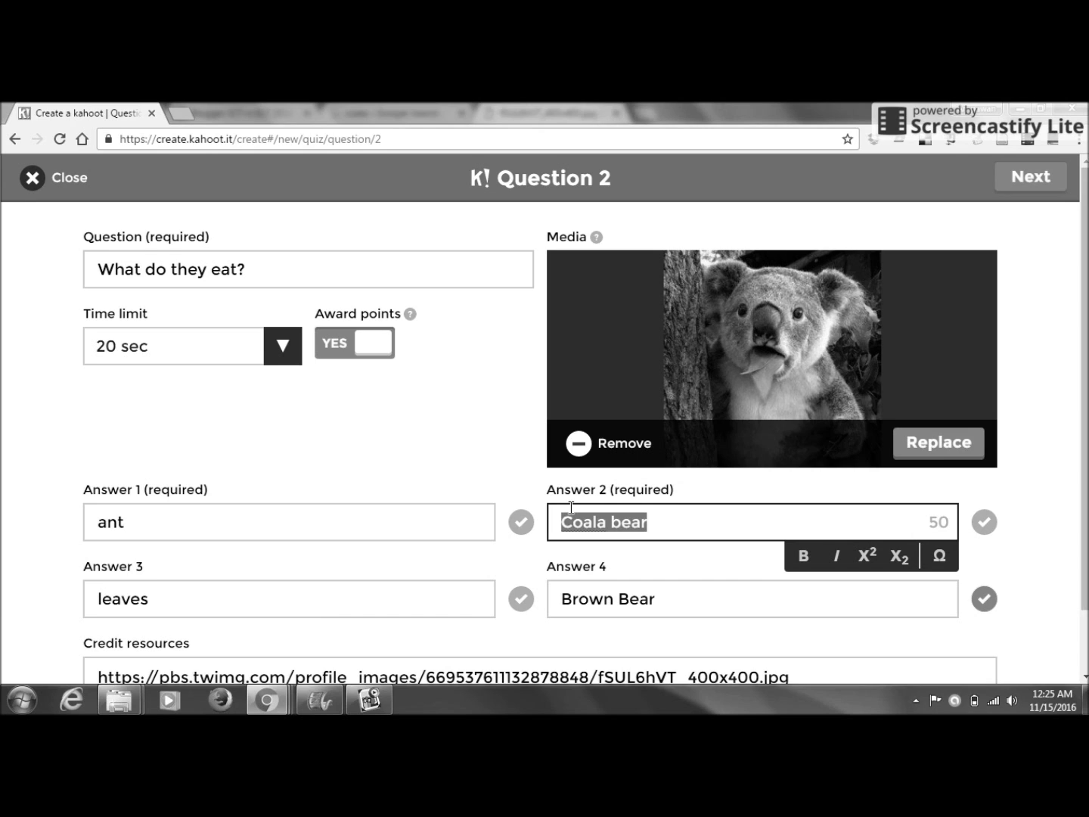
pyautogui.write('wood')
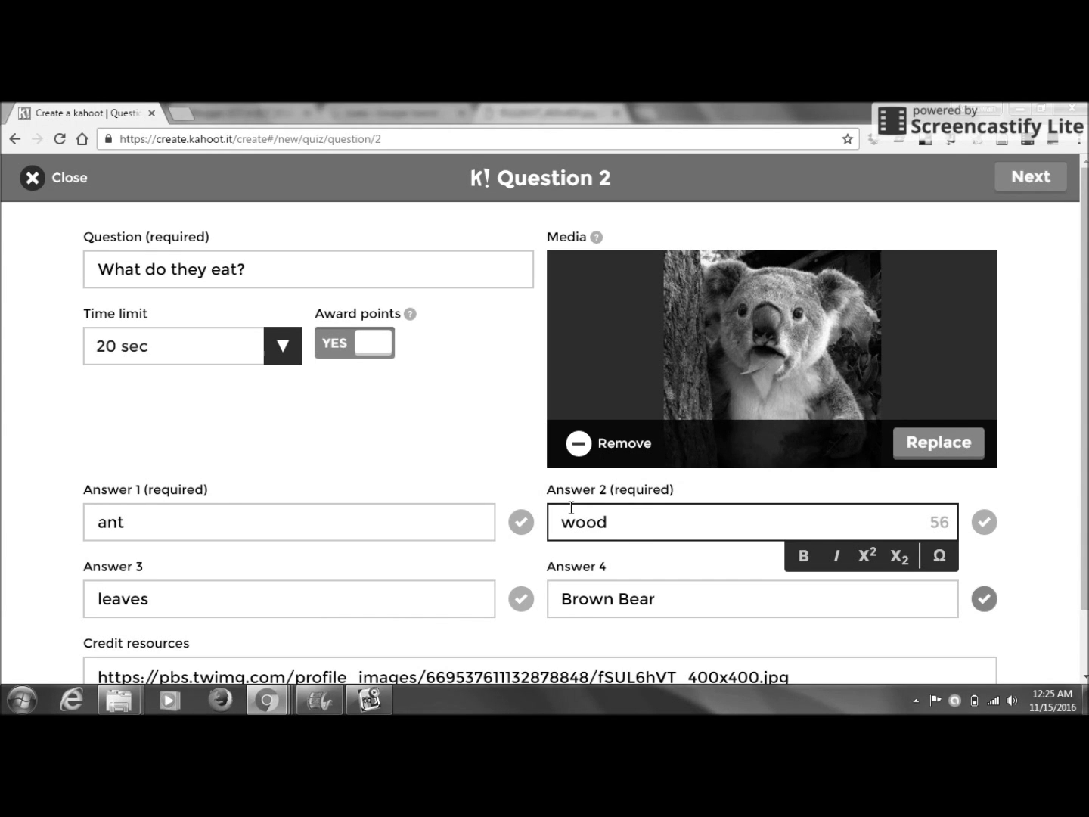
pyautogui.moveTo(564, 598); pyautogui.dragTo(675, 587)
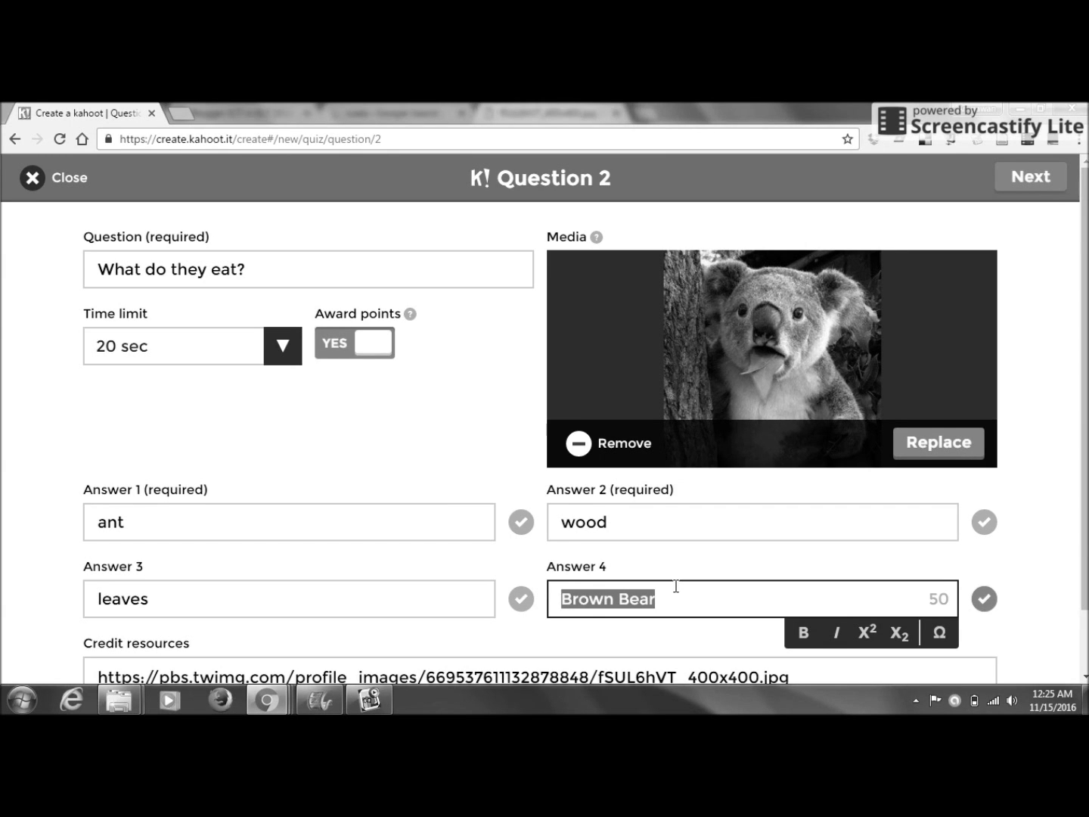
pyautogui.write('insect')
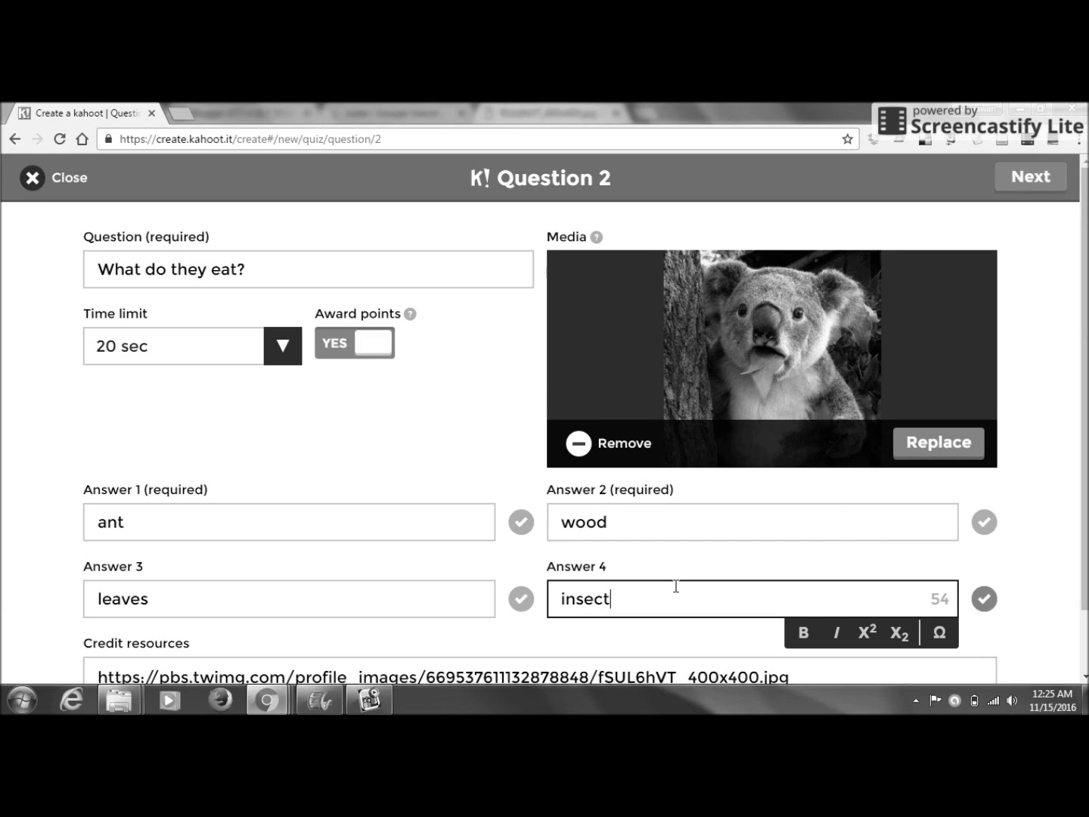
pyautogui.click(1041, 584)
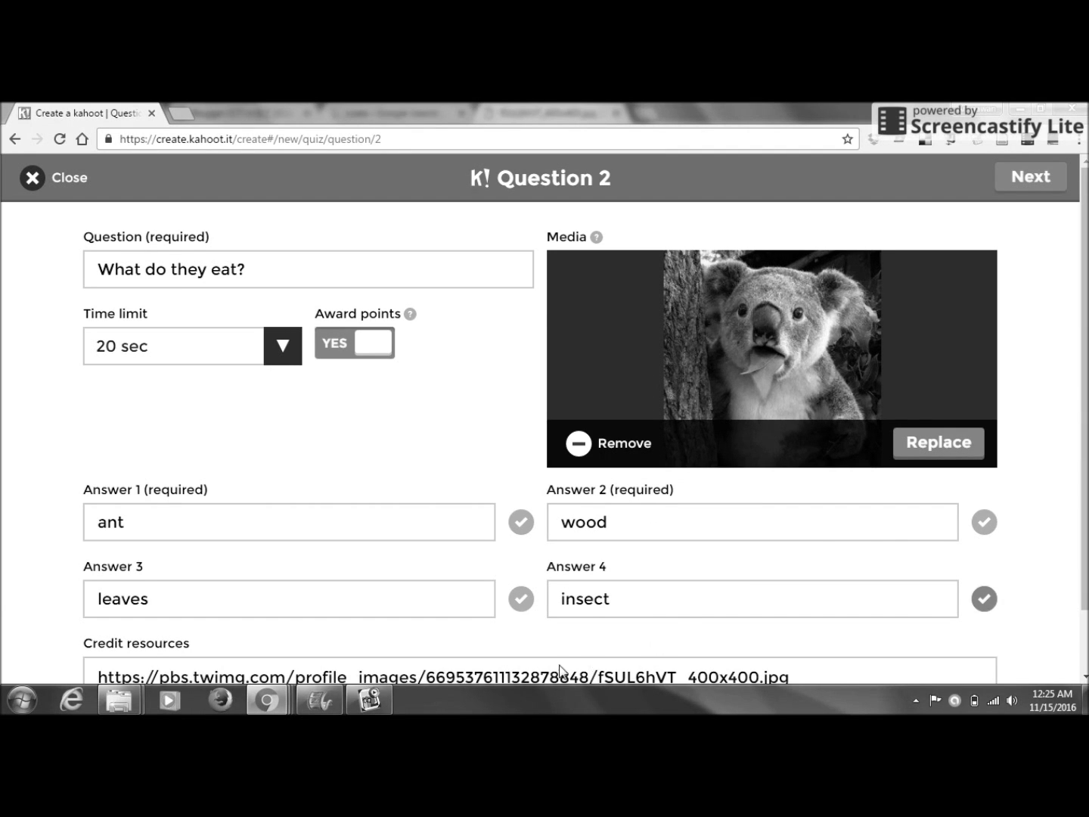
# Step: Adjust the correct-answer marks on Question 2 so insect ends up marked correct
pyautogui.click(521, 599)
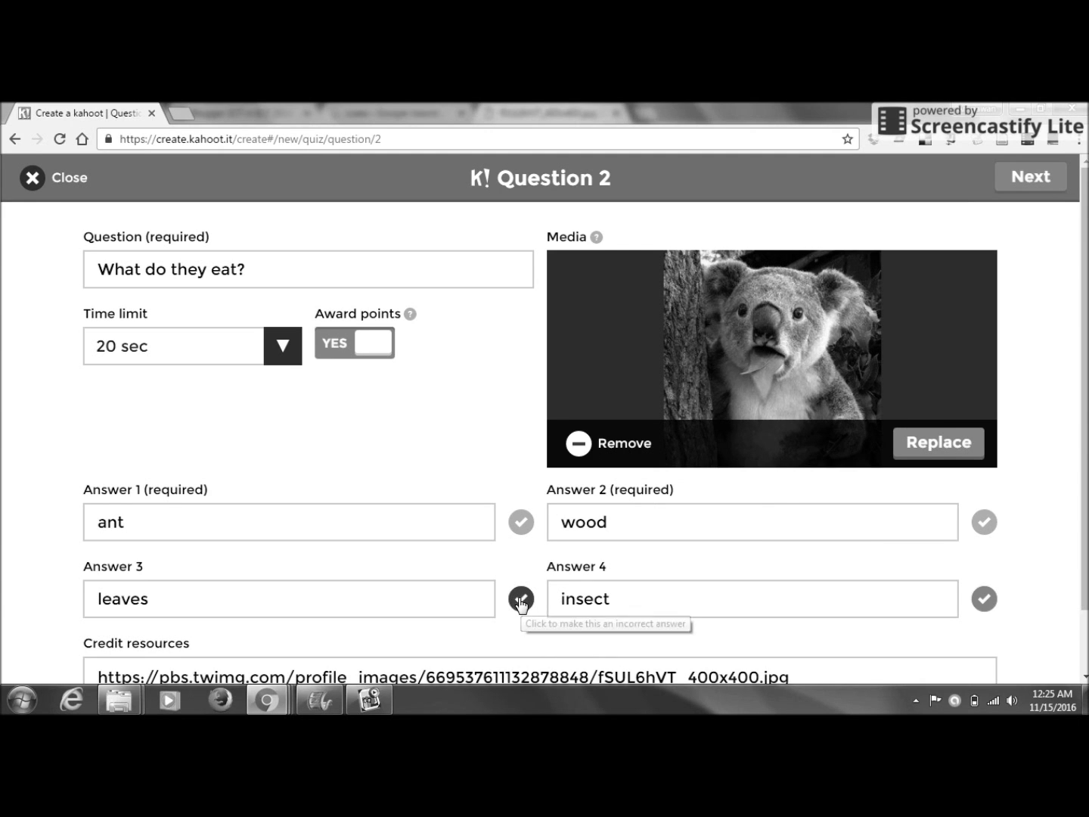
pyautogui.click(984, 600)
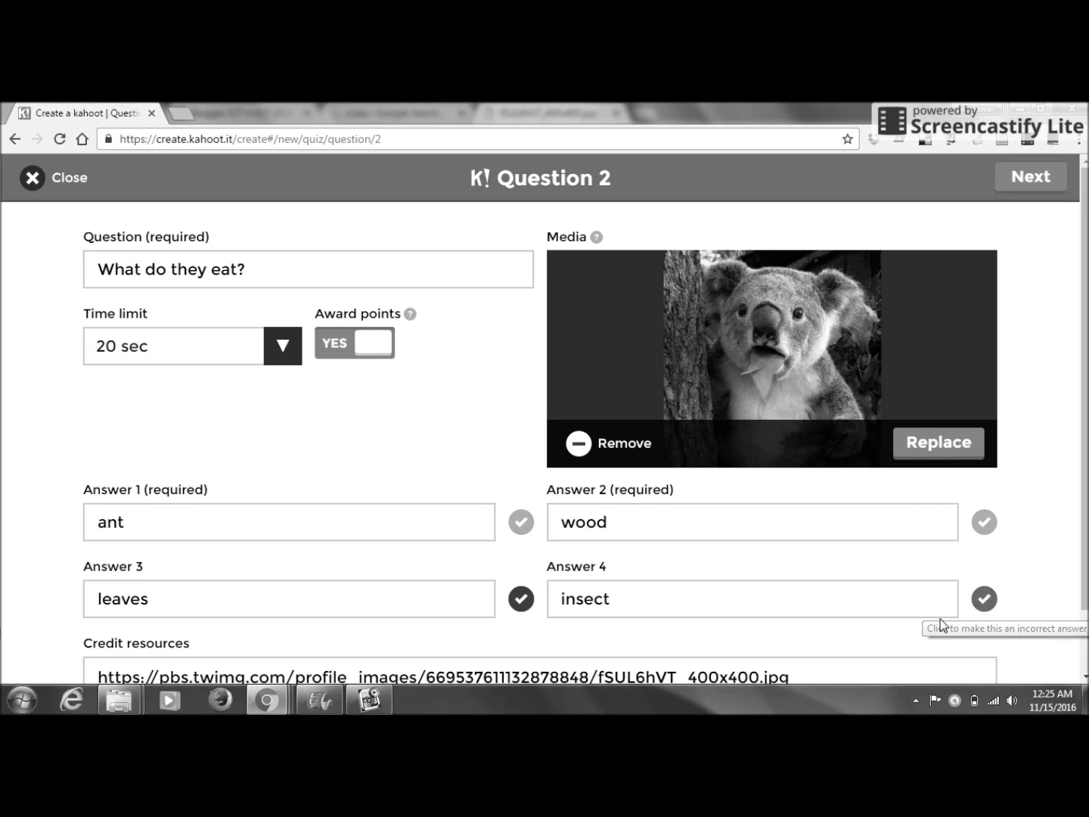
pyautogui.click(519, 522)
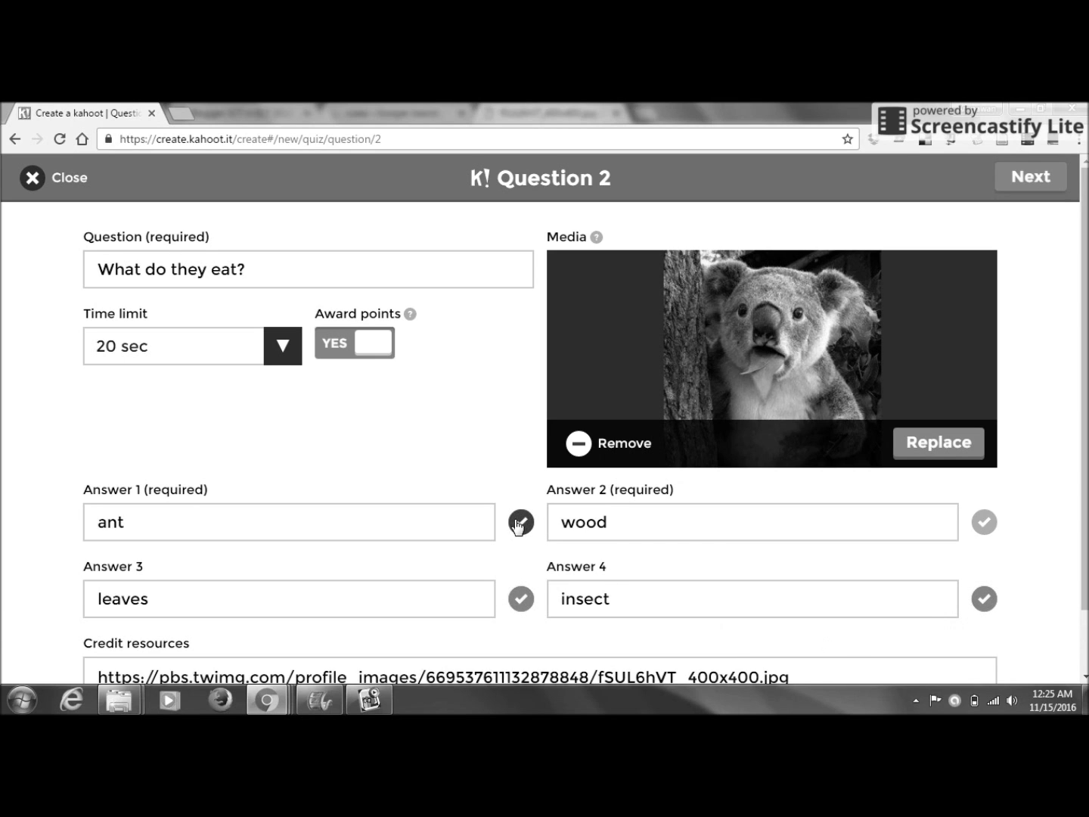
pyautogui.click(983, 524)
pyautogui.click(982, 527)
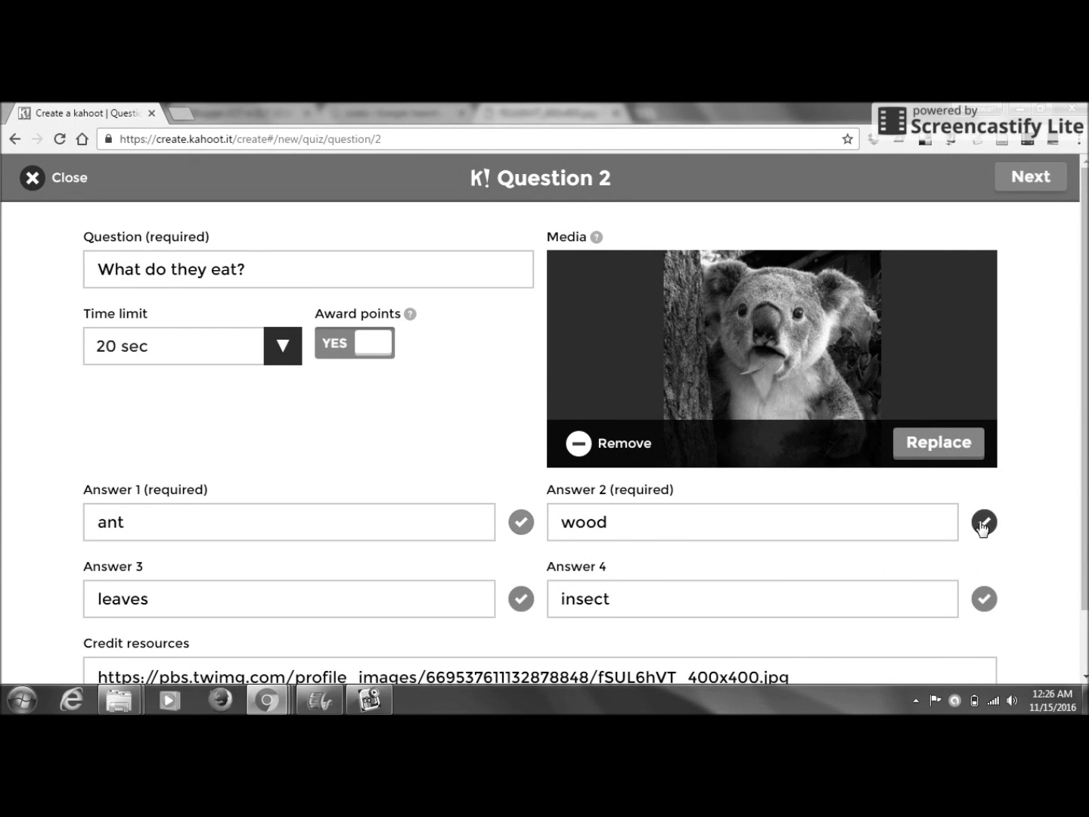
pyautogui.click(983, 598)
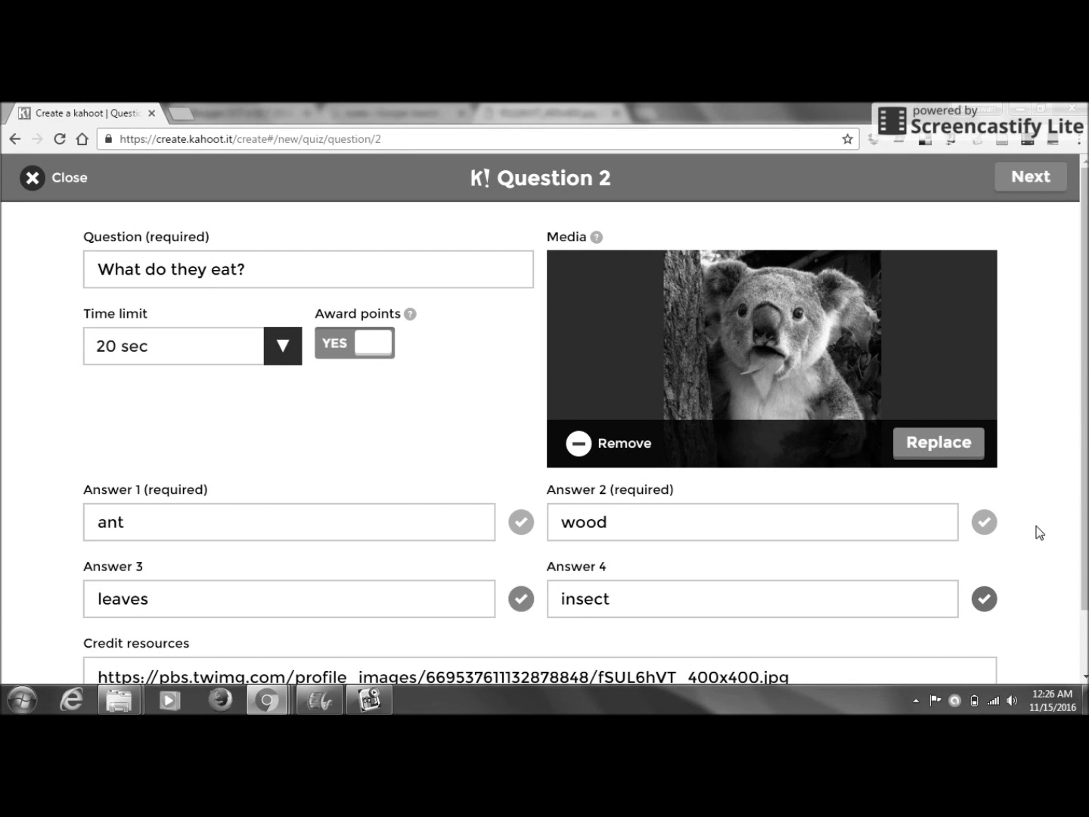
pyautogui.scroll(-1, 1038, 530)
pyautogui.scroll(1, 1038, 531)
# Step: Go to the quiz overview showing both koala questions and save the quiz
pyautogui.click(1031, 180)
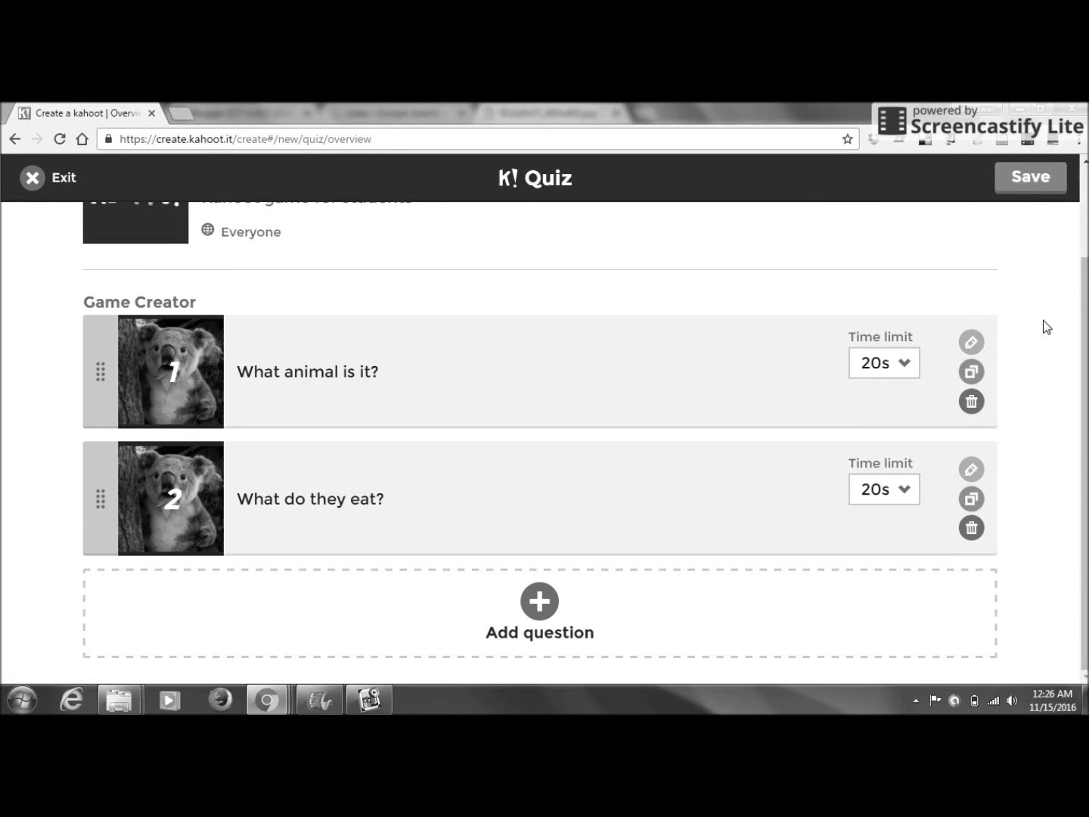
pyautogui.scroll(2, 1045, 318)
pyautogui.scroll(-2, 1046, 316)
pyautogui.click(1026, 181)
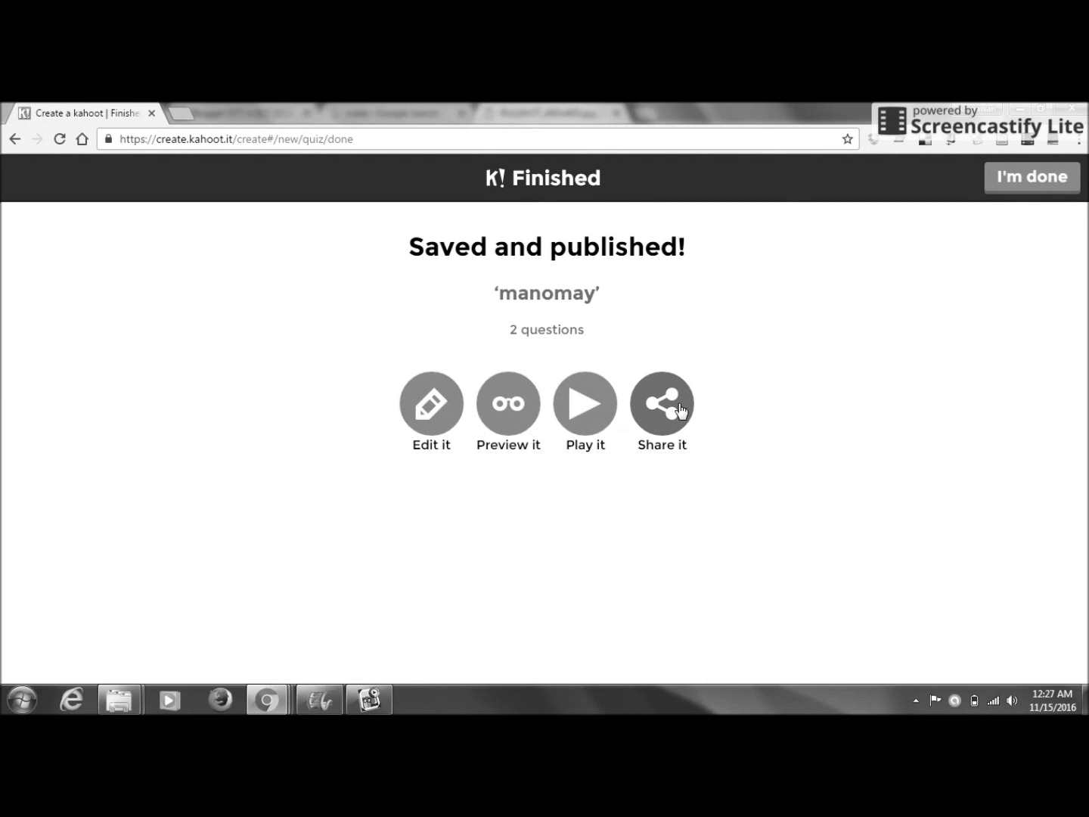
# Step: Reopen 'manomay' for editing, save it again, and open its preview in a new tab
pyautogui.click(428, 411)
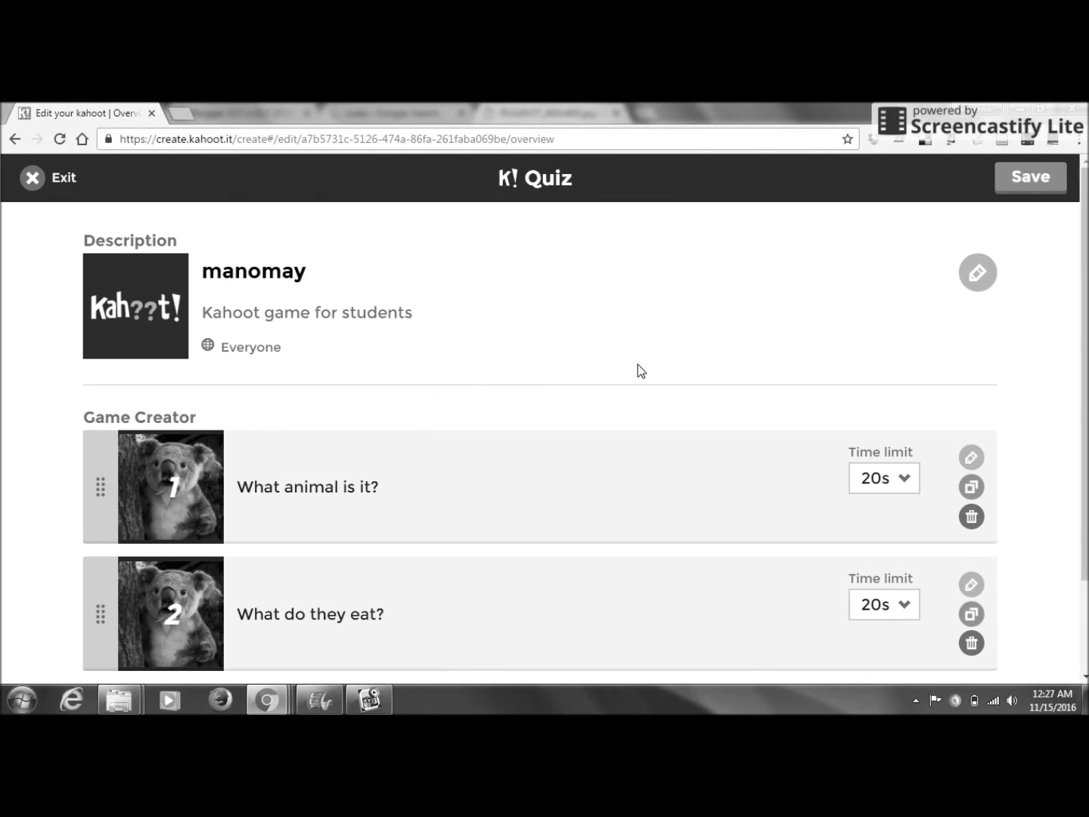
pyautogui.scroll(-3, 637, 363)
pyautogui.scroll(3, 638, 365)
pyautogui.click(1010, 189)
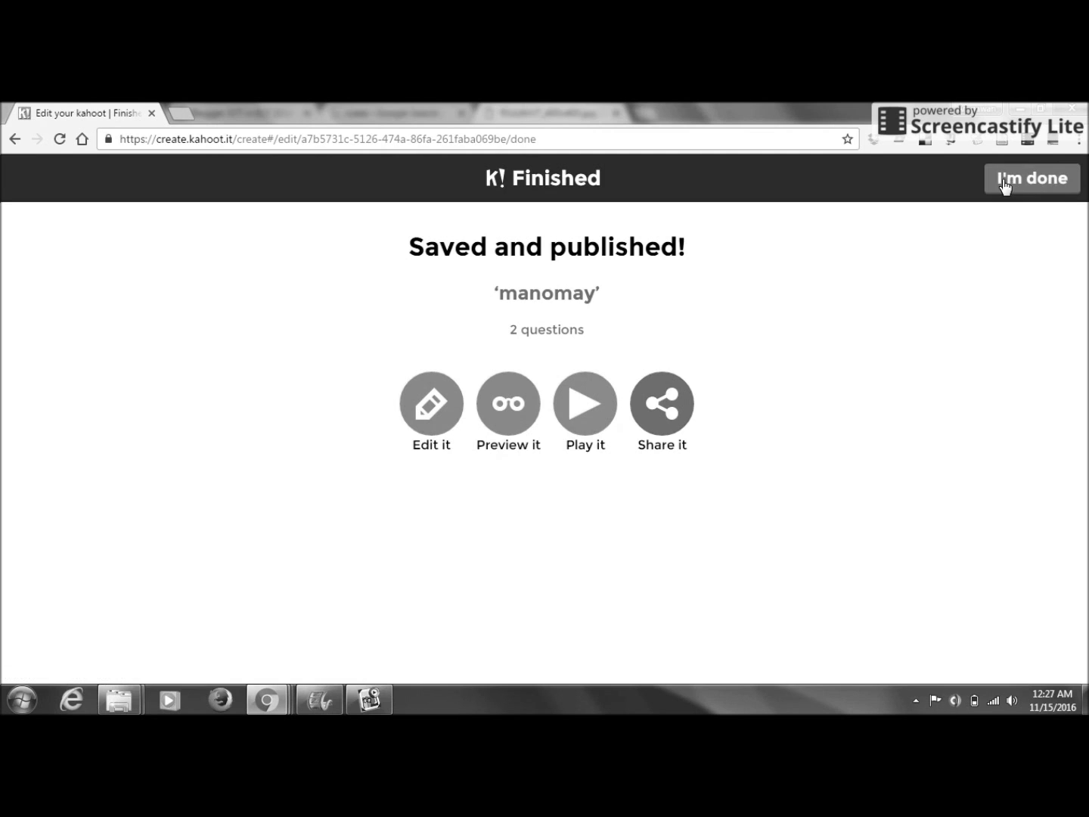
pyautogui.click(501, 404)
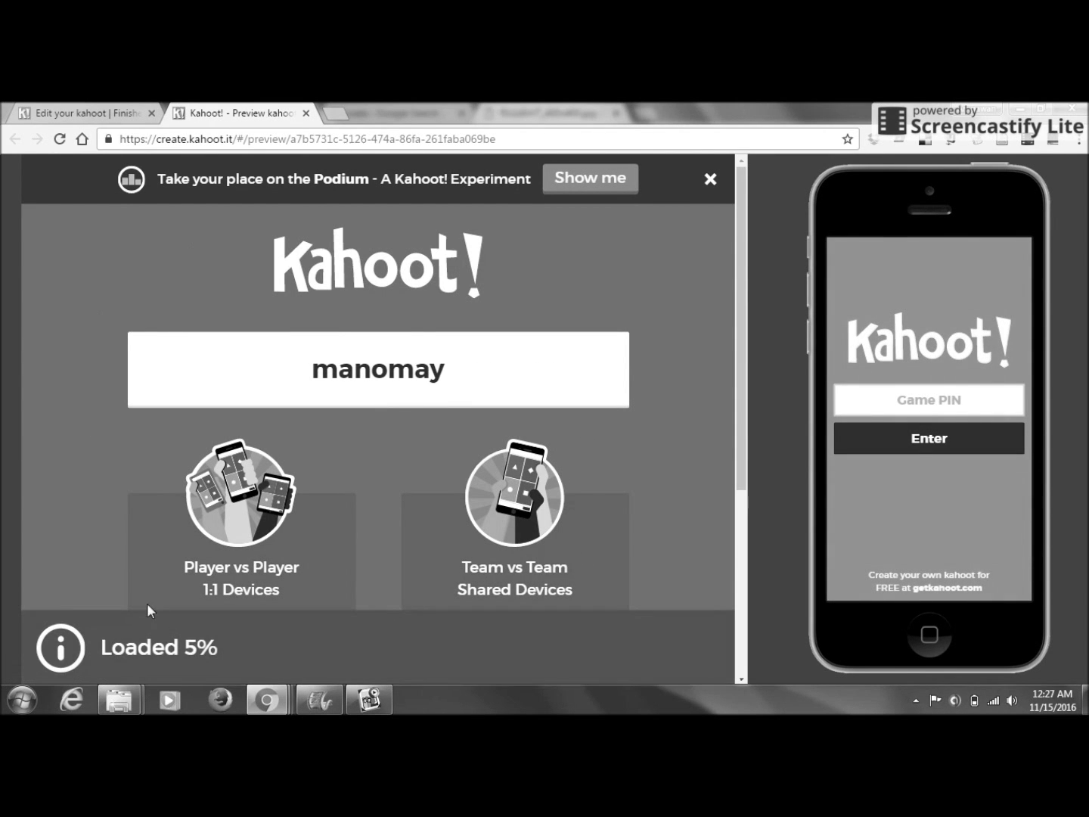
# Step: Look over the loaded 'manomay' preview, then return to the Saved and published tab
pyautogui.scroll(-2, 650, 432)
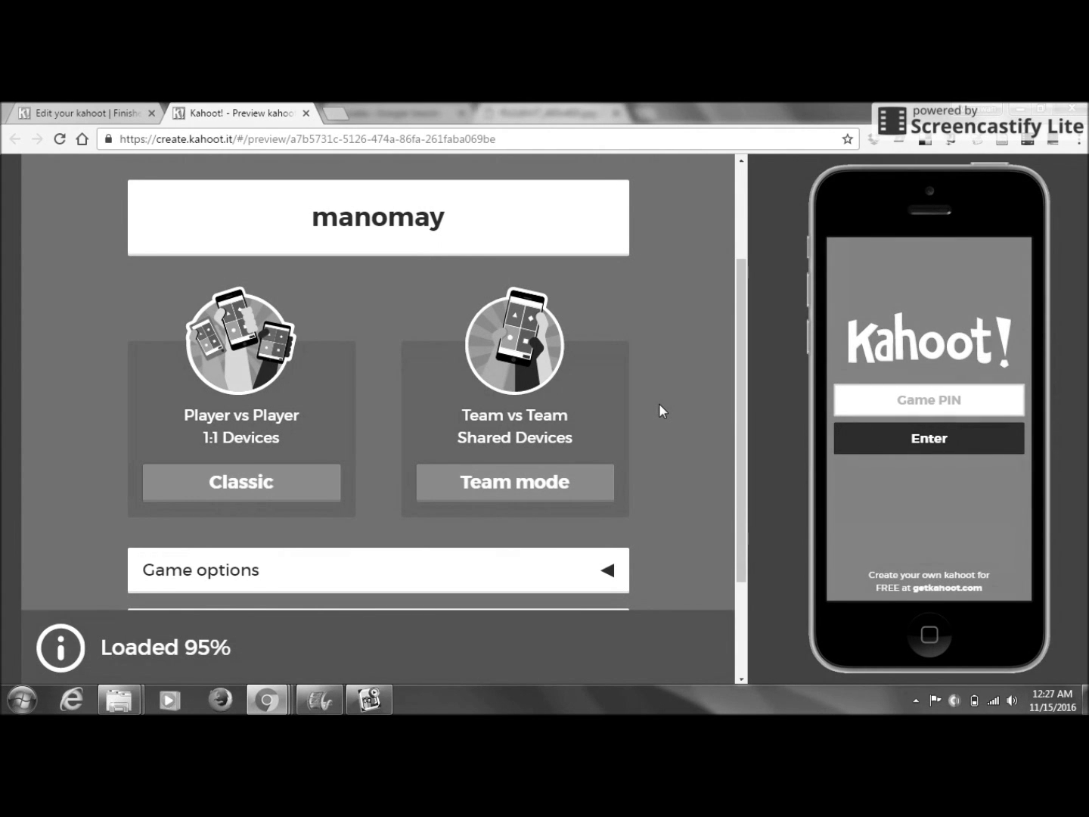
pyautogui.scroll(-2, 660, 410)
pyautogui.scroll(3, 659, 411)
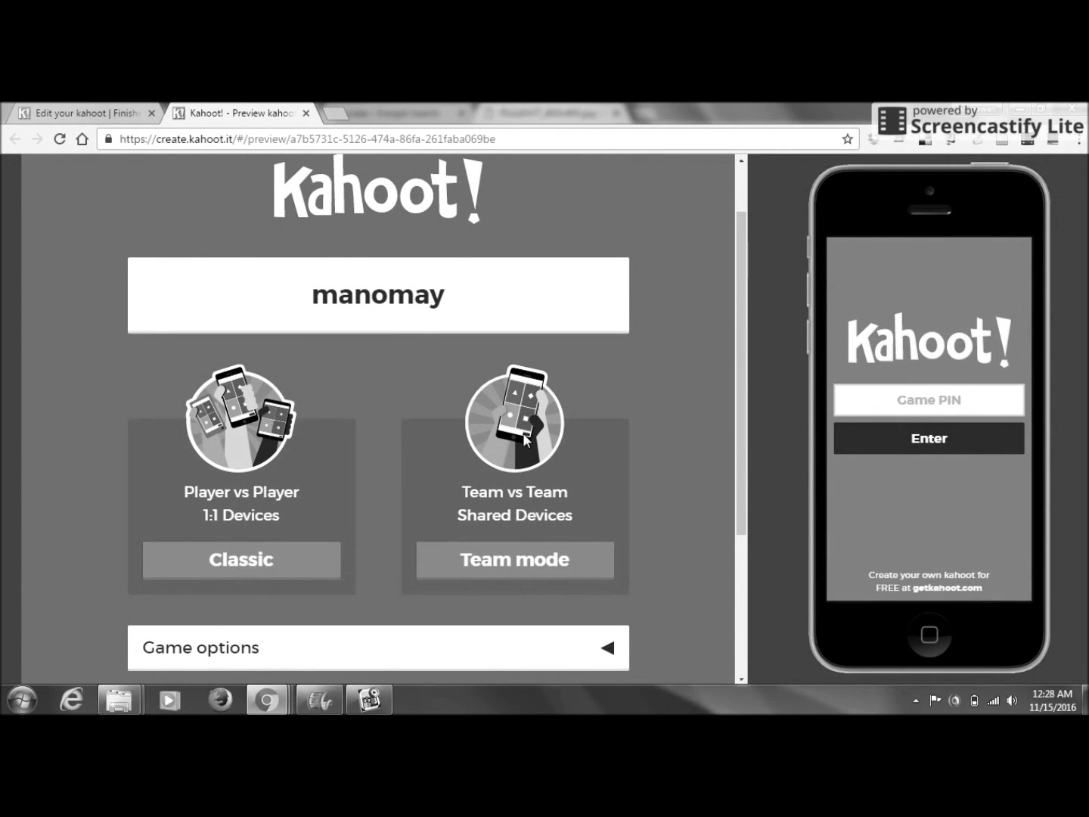
pyautogui.click(93, 110)
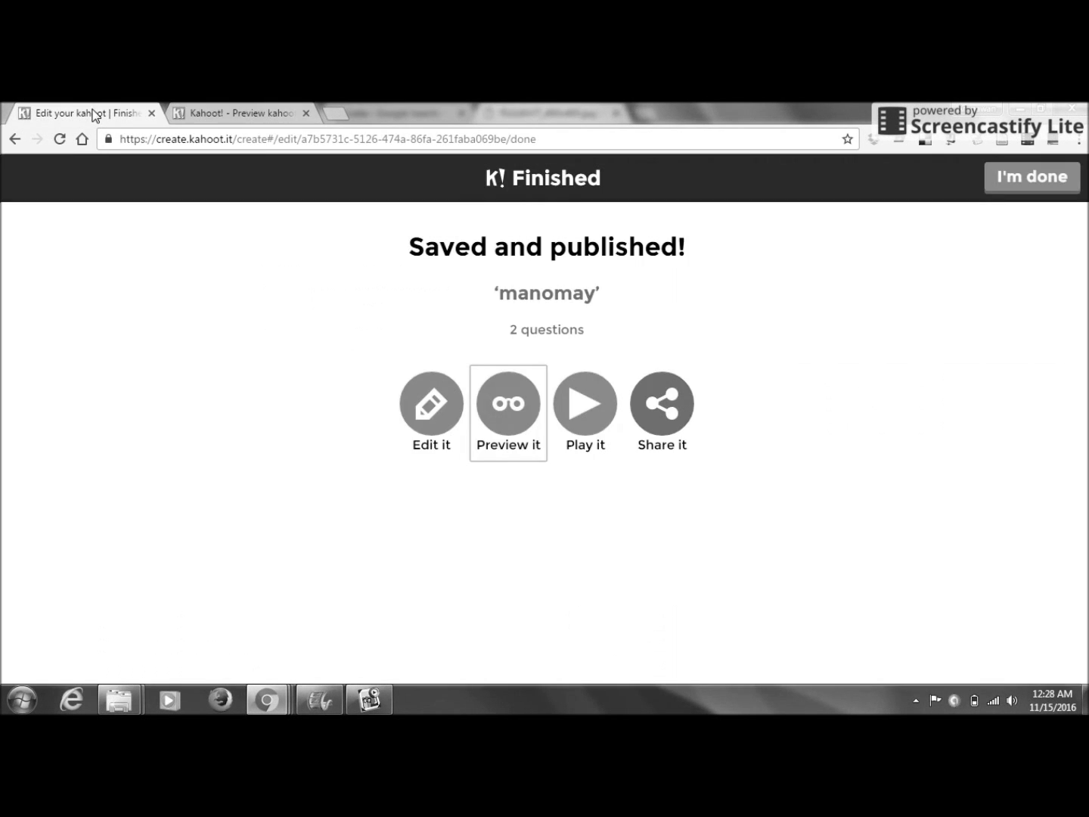
# Step: Show the share link for 'manomay', then finish to reach the Created by me list
pyautogui.click(666, 412)
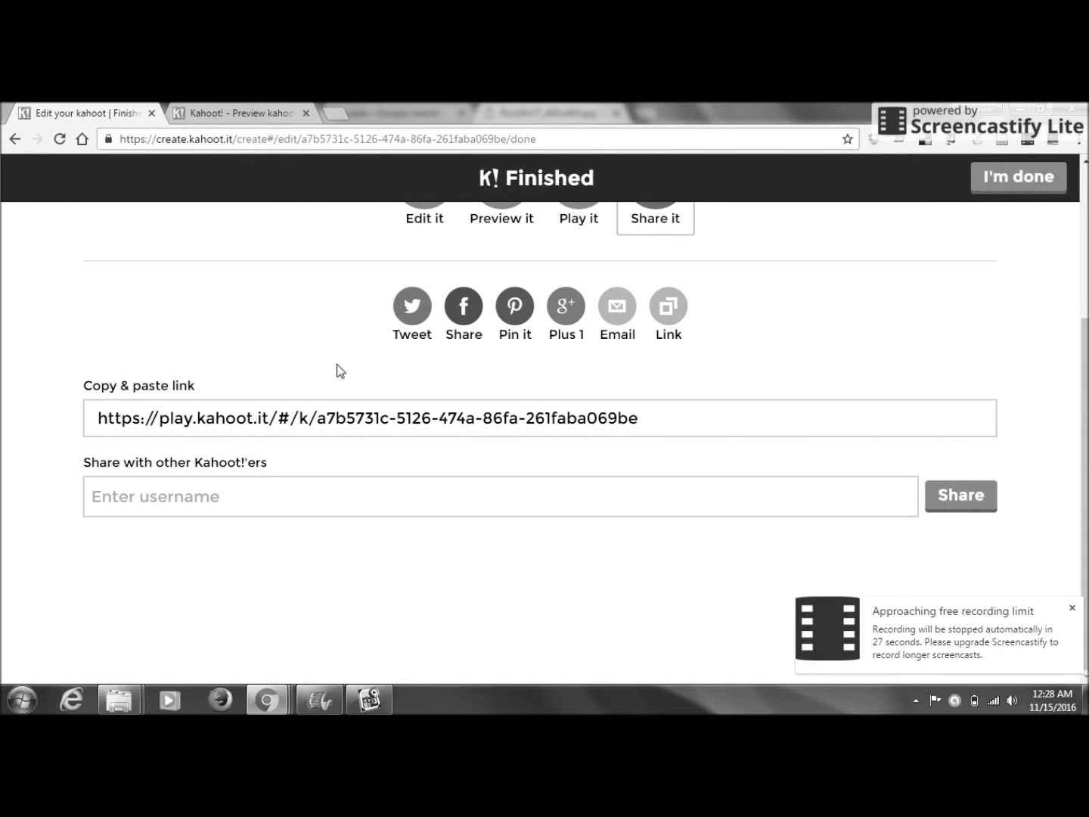
pyautogui.click(1070, 609)
pyautogui.click(1068, 611)
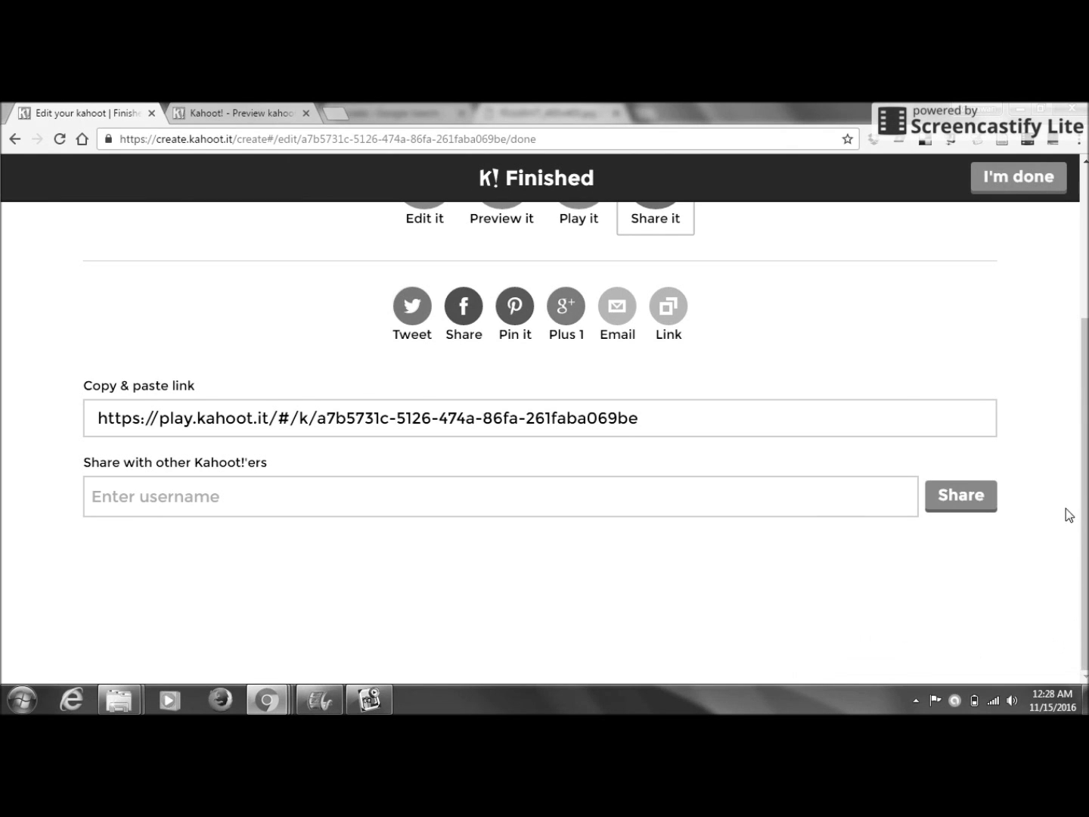
pyautogui.click(1012, 177)
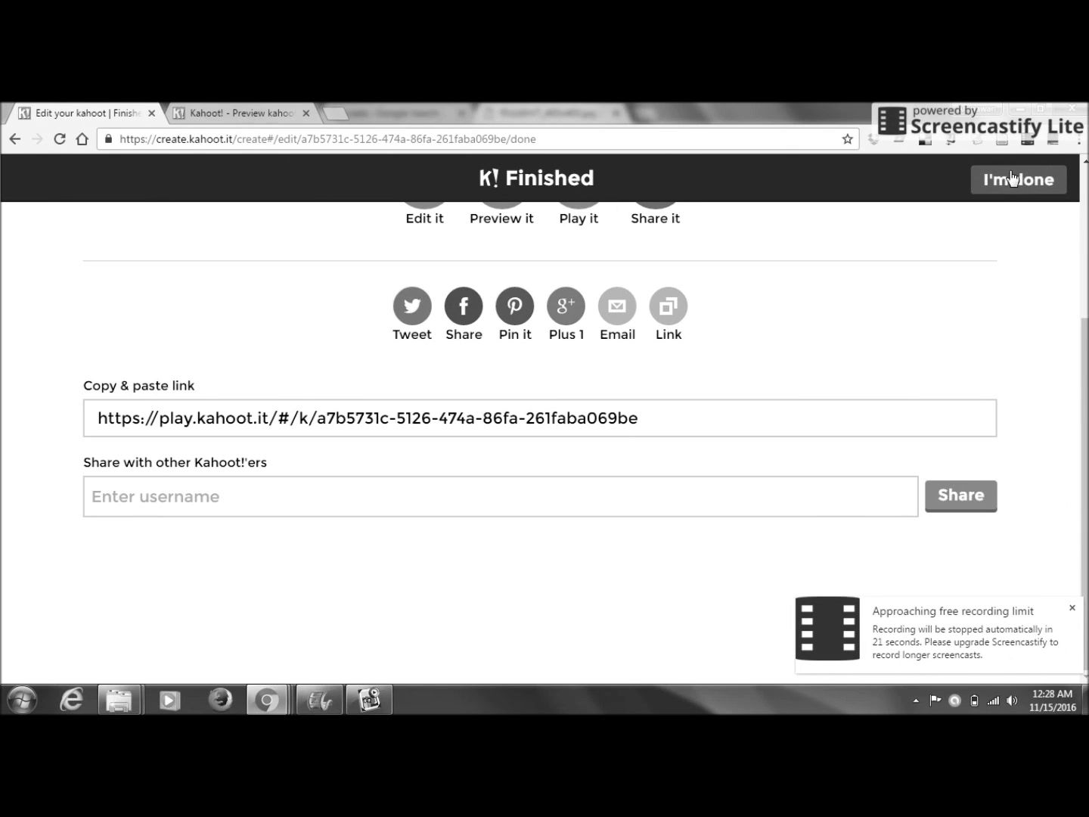
pyautogui.scroll(3, 942, 304)
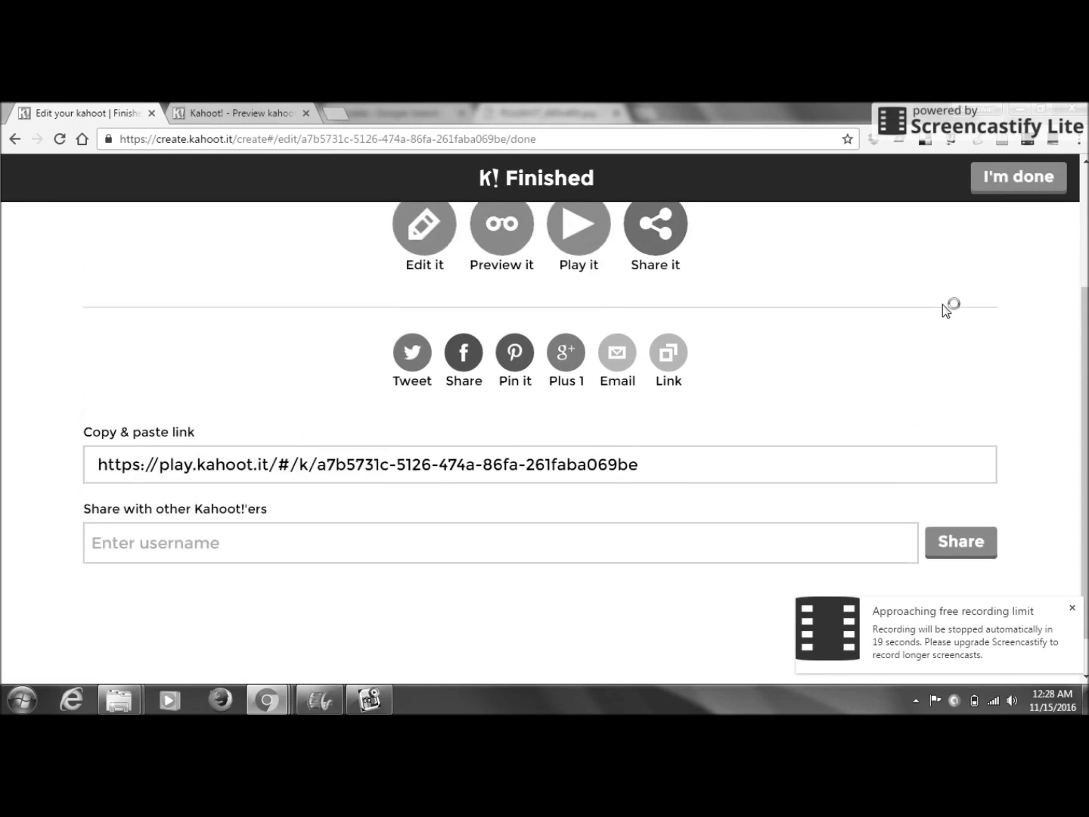
pyautogui.click(1023, 173)
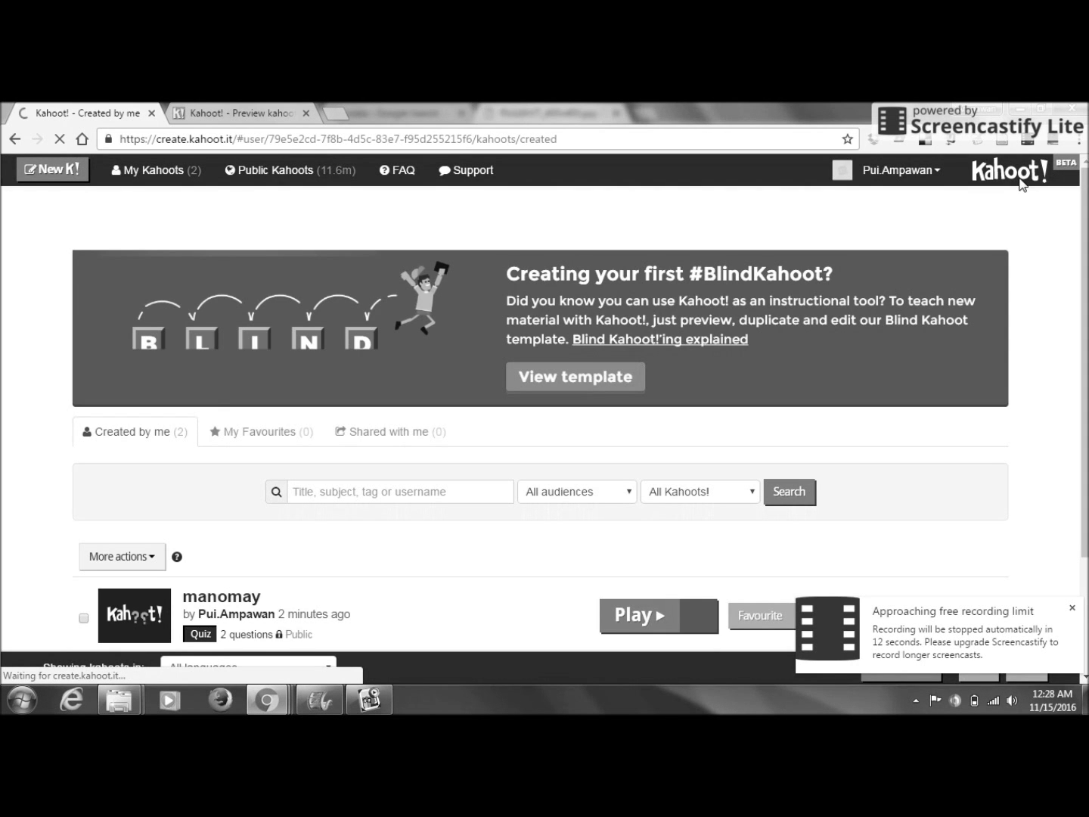
# Step: Scroll the Created by me list to view 'manomay' and 'Media in Teaching English'
pyautogui.scroll(-2, 1017, 401)
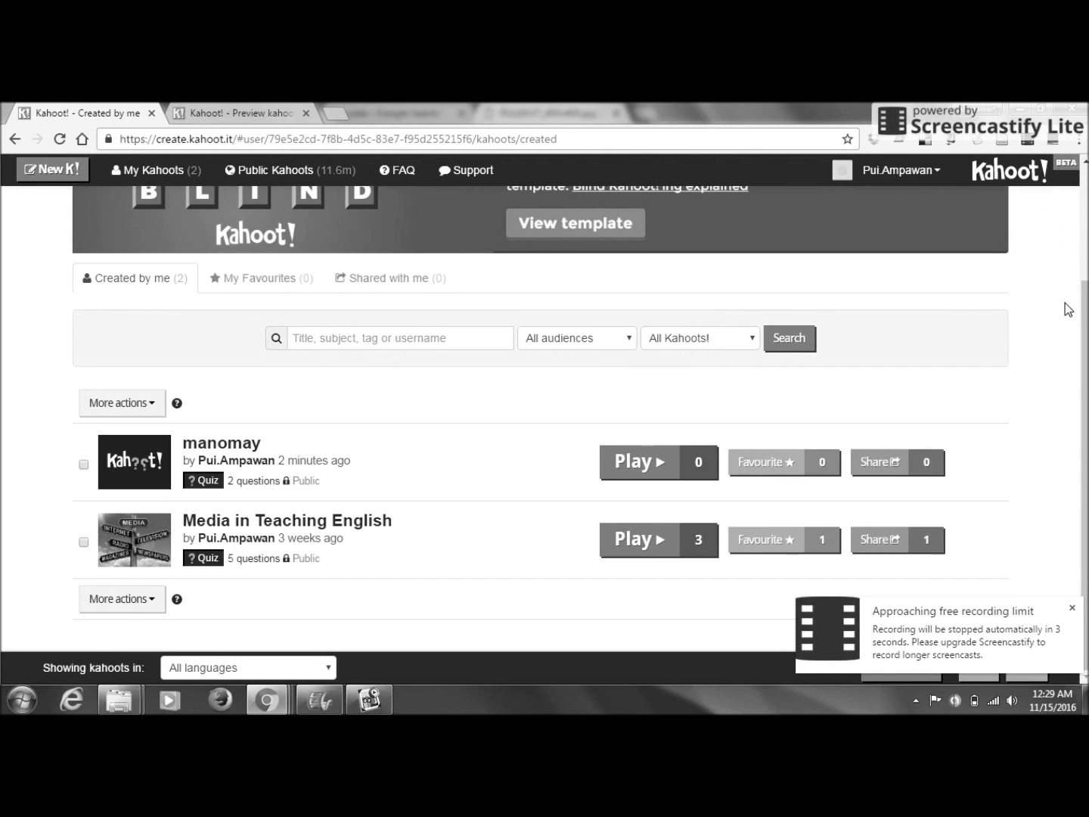
pyautogui.scroll(2, 1066, 306)
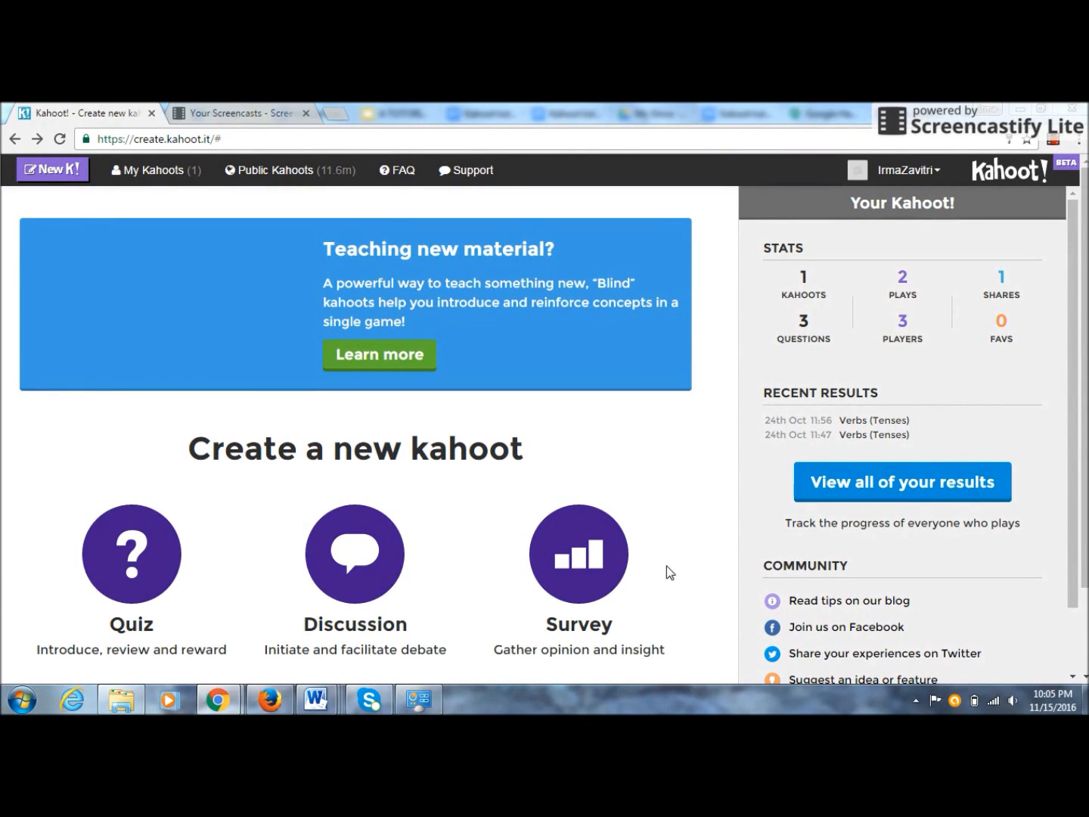
# Step: From My Kahoots, launch the 'Verbs (Tenses)' quiz for play in a new tab
pyautogui.click(139, 173)
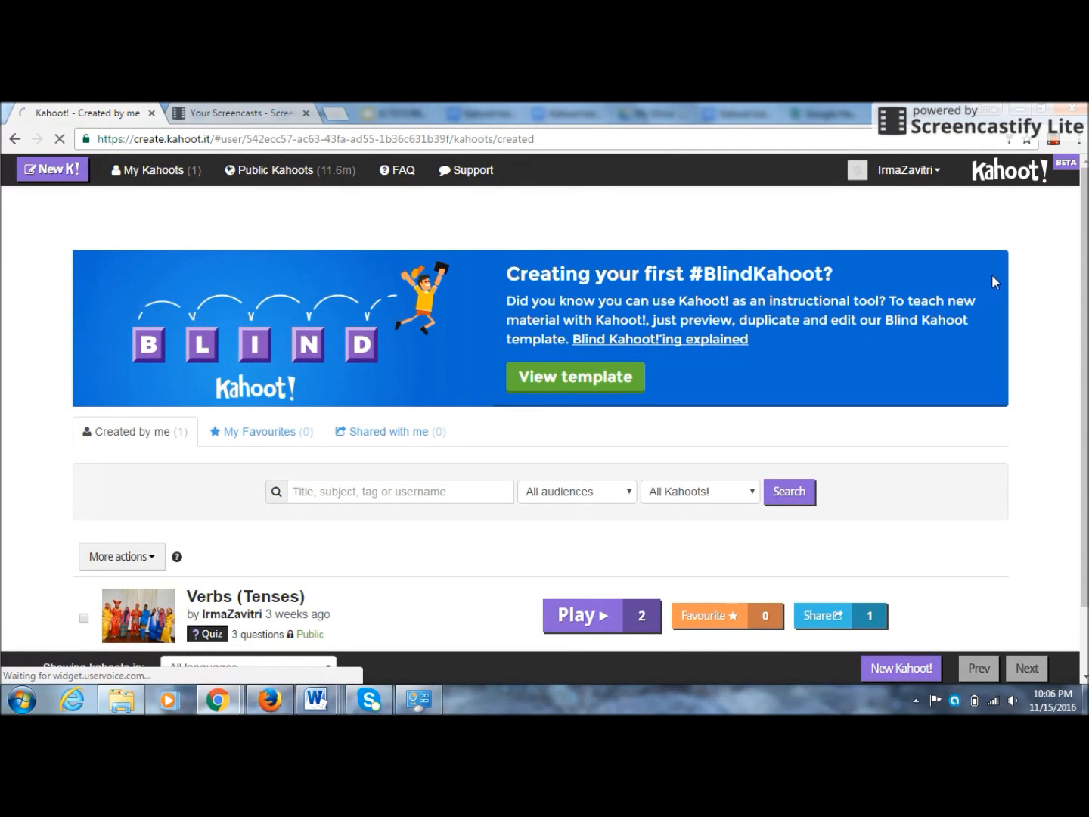
pyautogui.moveTo(1085, 378); pyautogui.dragTo(1086, 422)
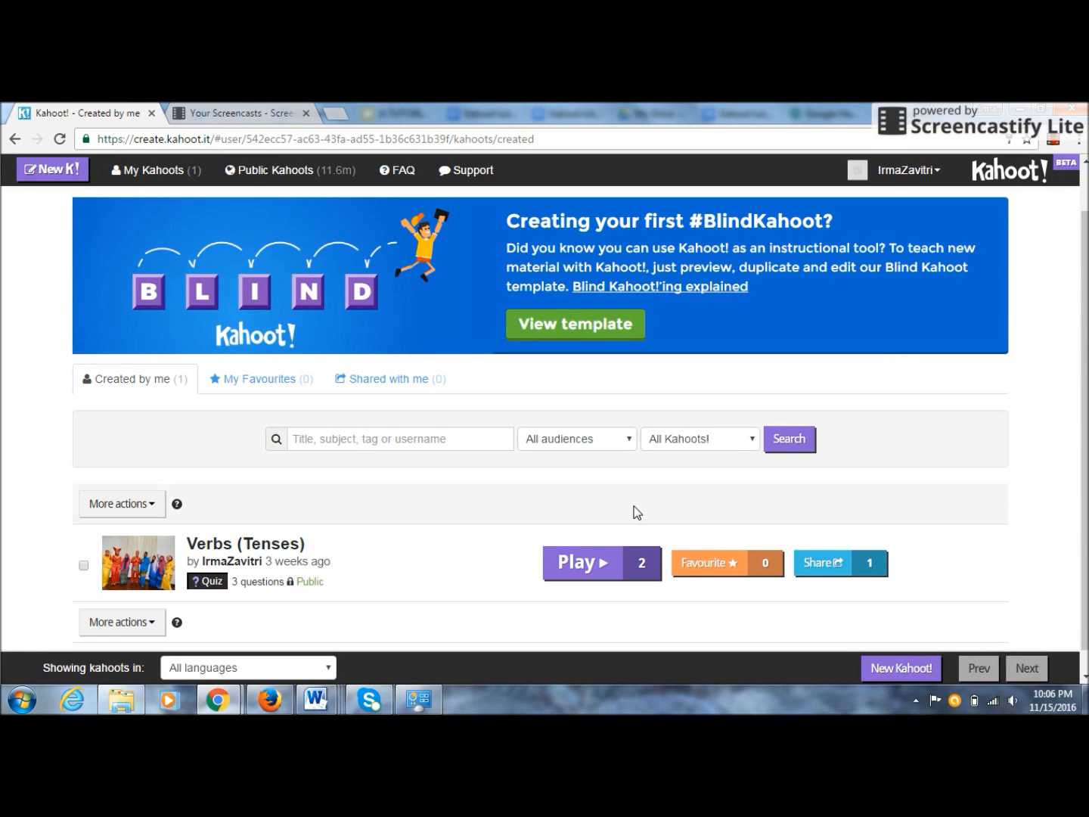
pyautogui.click(580, 568)
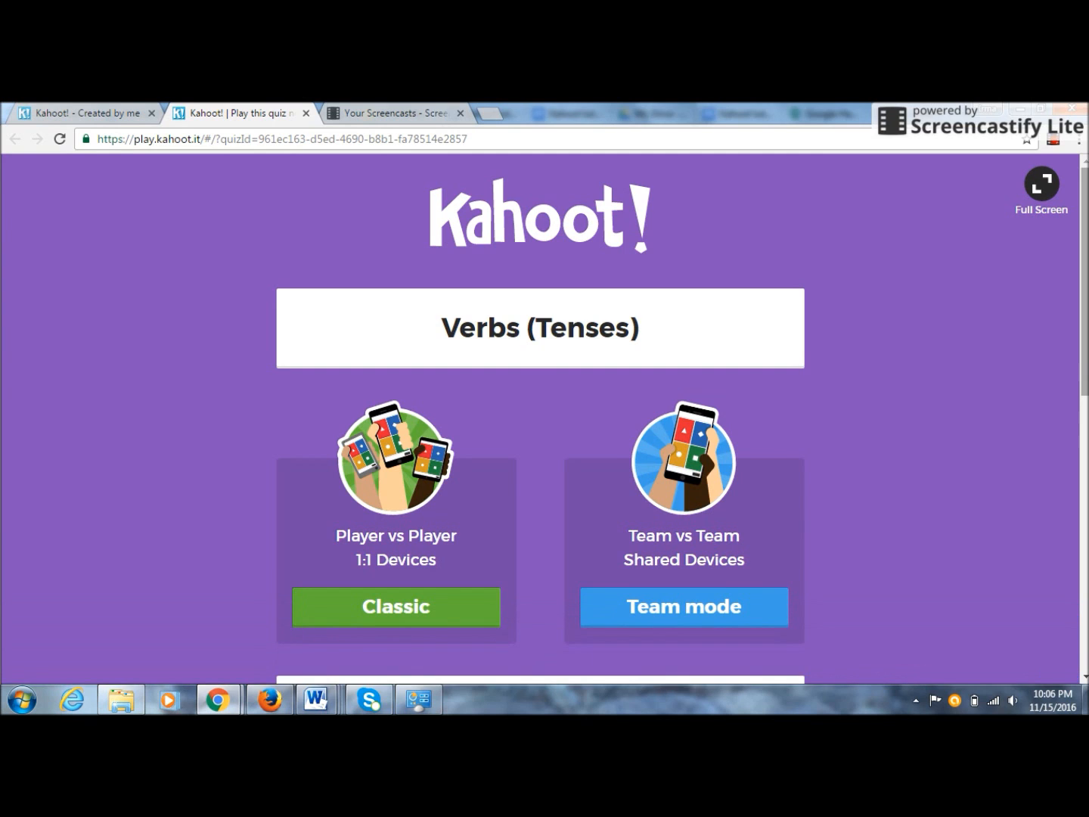
pyautogui.scroll(-1, 540, 423)
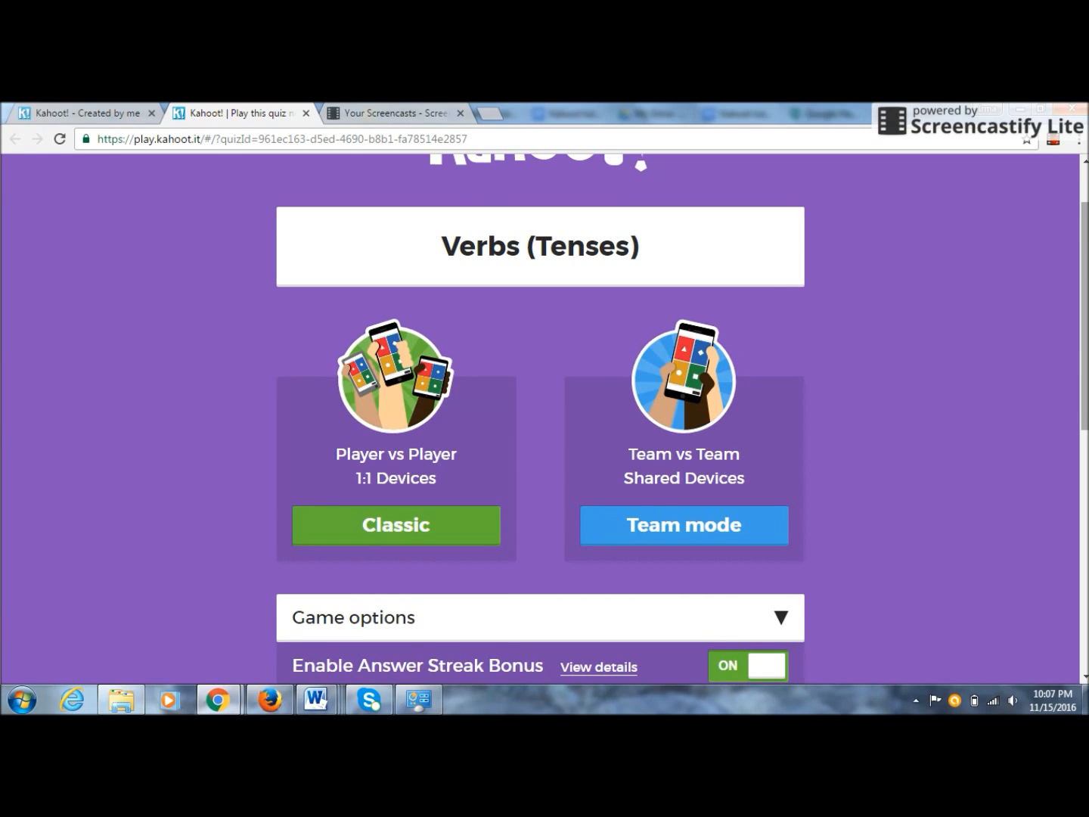
pyautogui.scroll(-3, 539, 420)
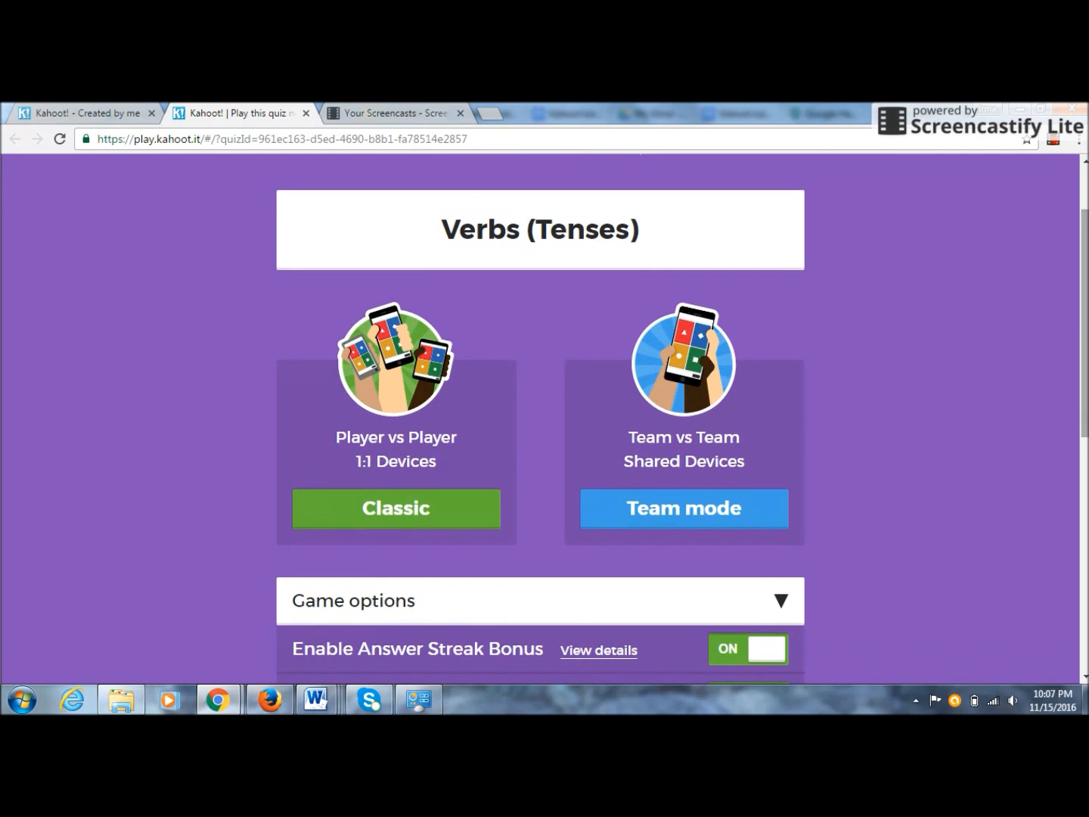
pyautogui.scroll(-1, 541, 419)
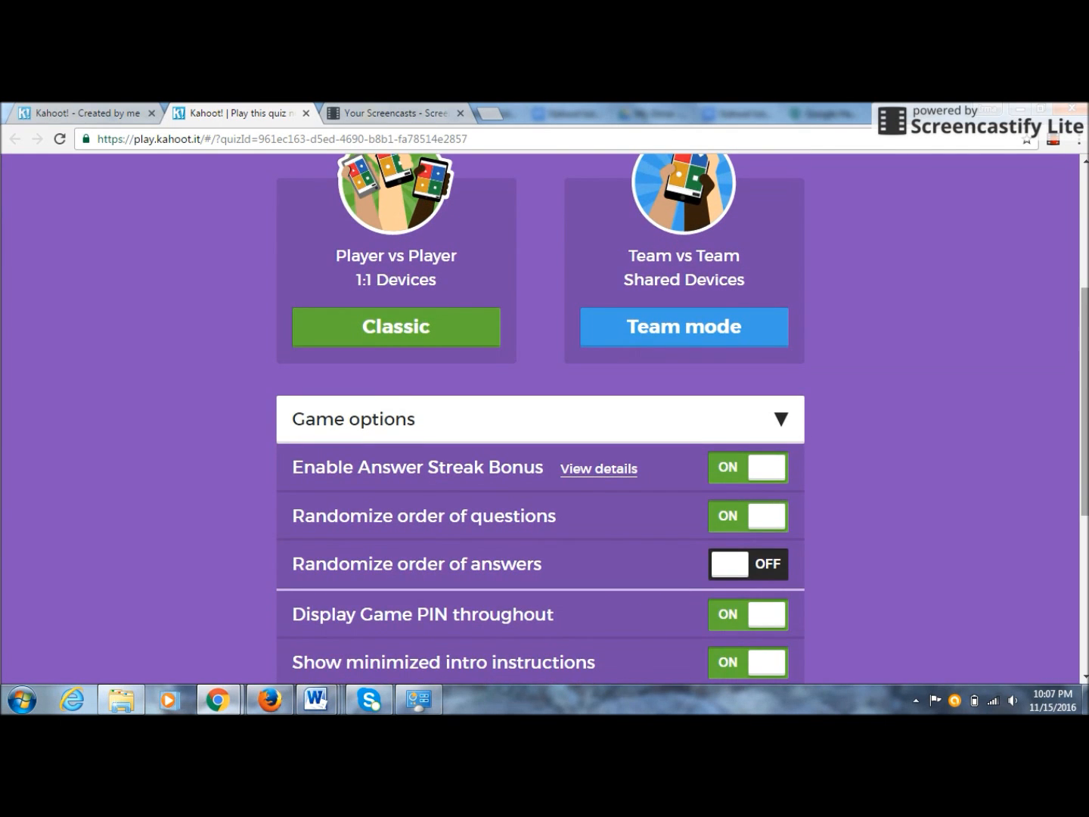
pyautogui.scroll(-1, 540, 419)
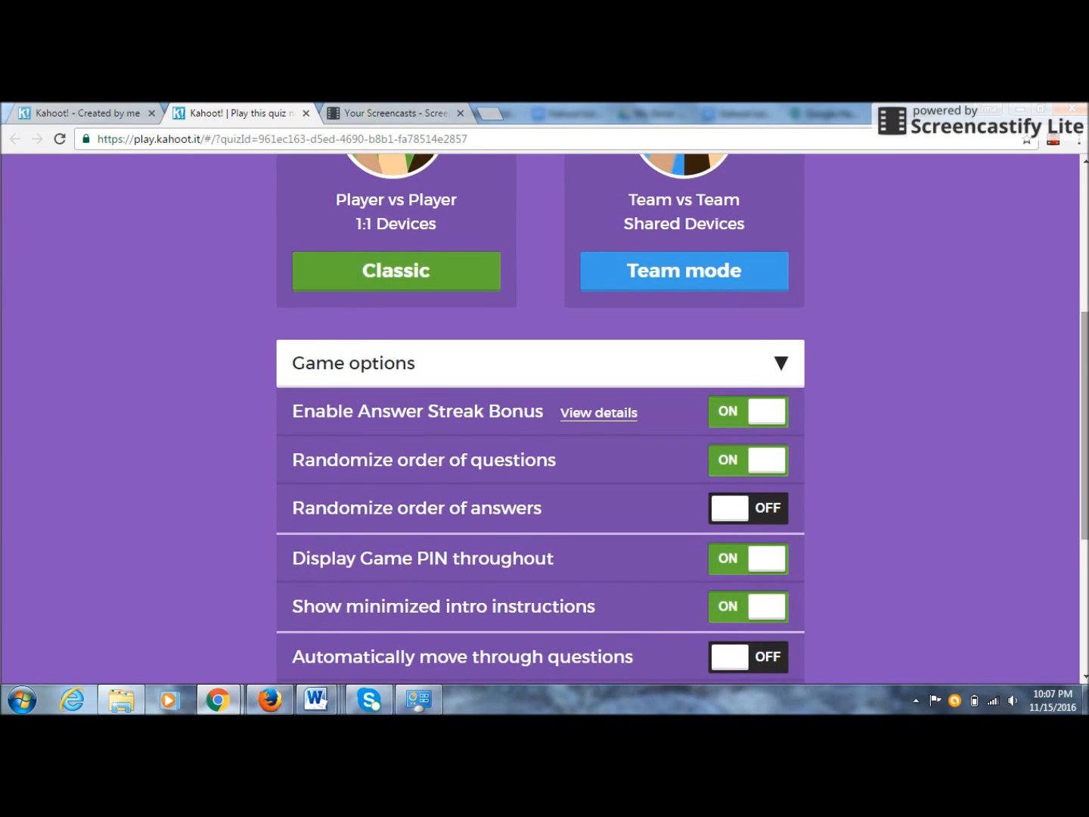
pyautogui.scroll(-1, 540, 420)
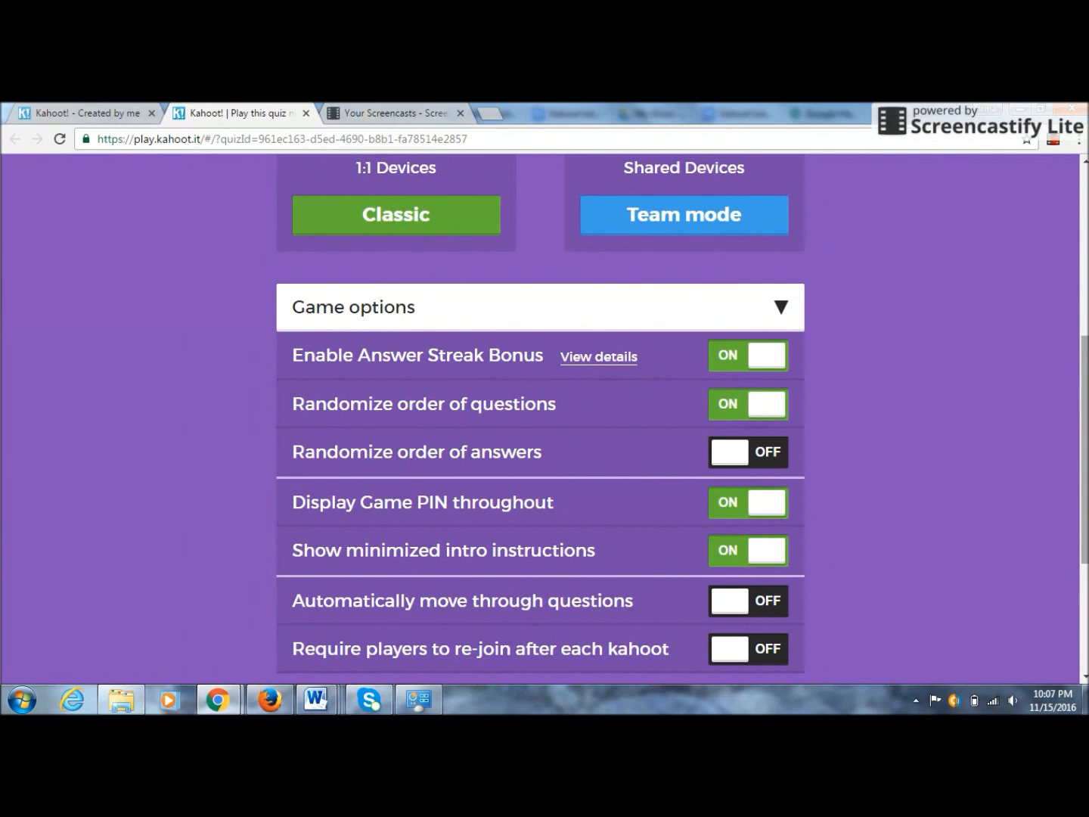
pyautogui.scroll(-1, 540, 420)
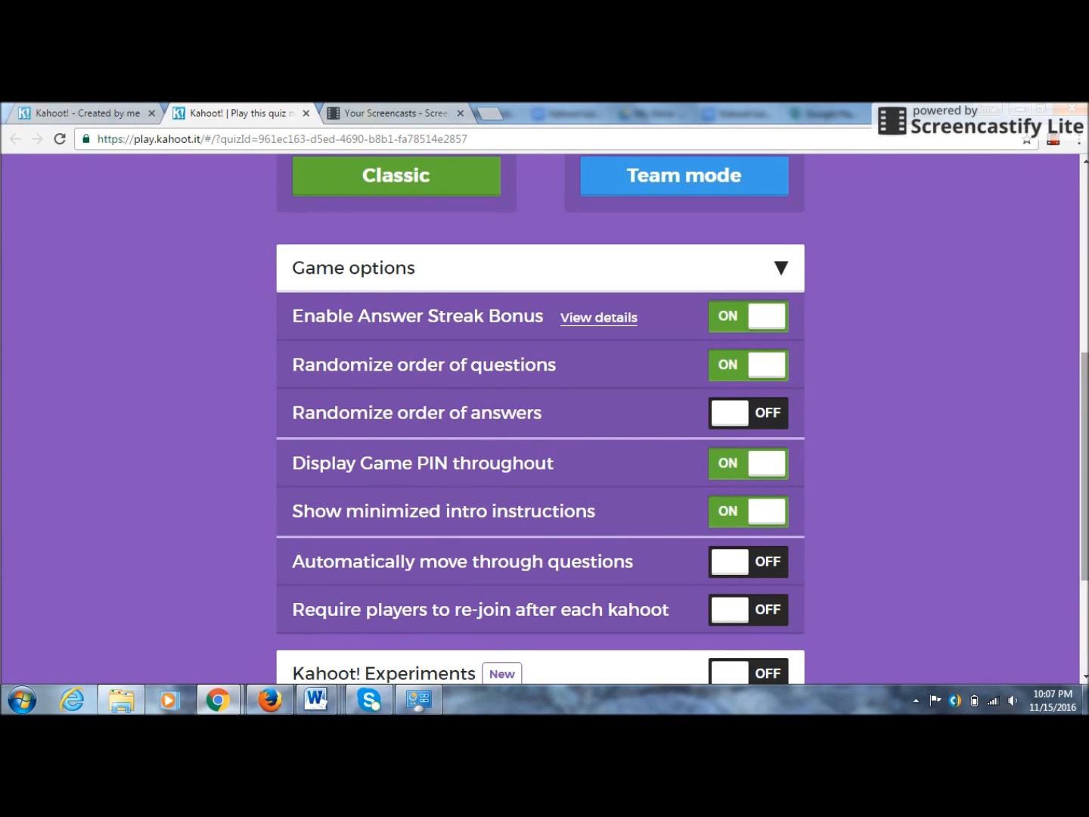
pyautogui.scroll(-2, 541, 419)
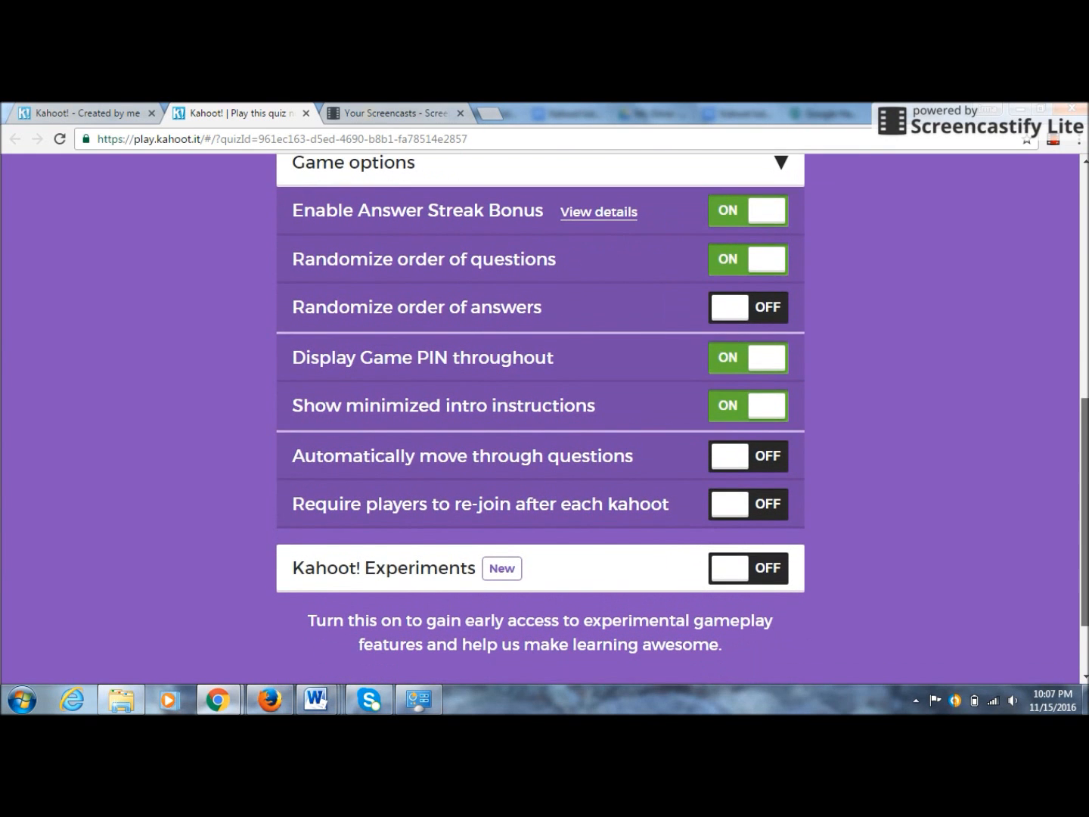
pyautogui.scroll(-1, 541, 420)
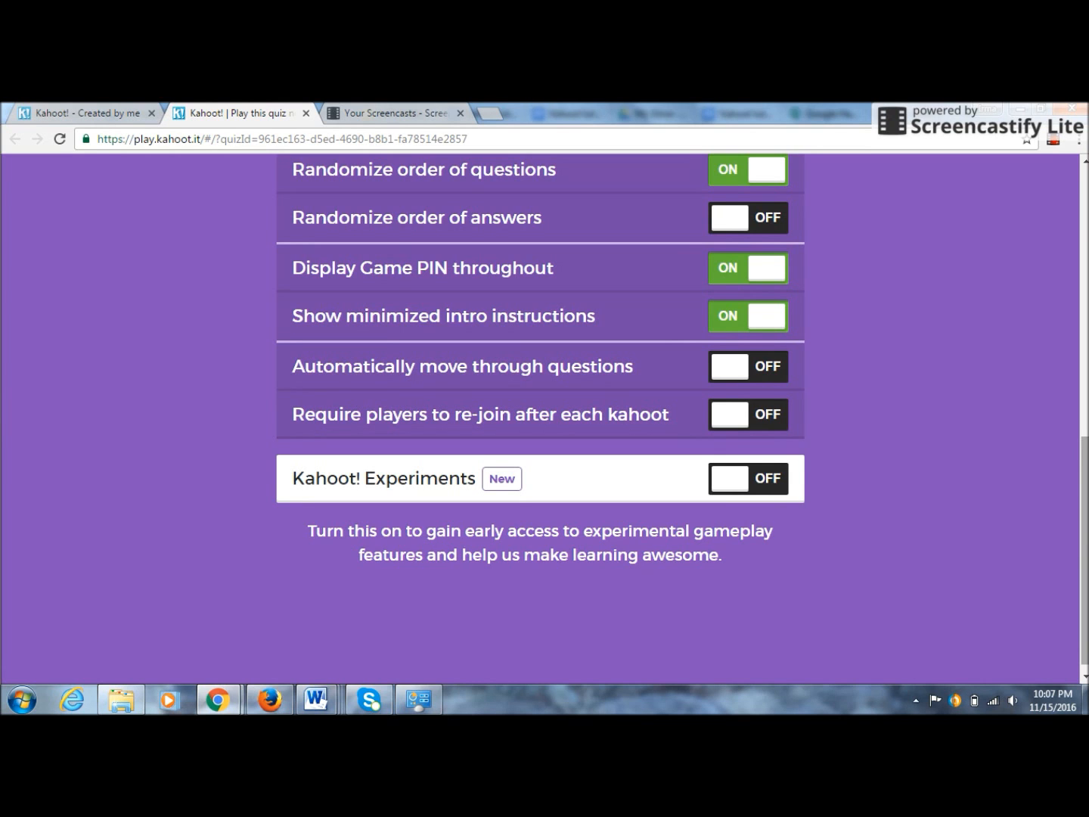
pyautogui.scroll(5, 540, 420)
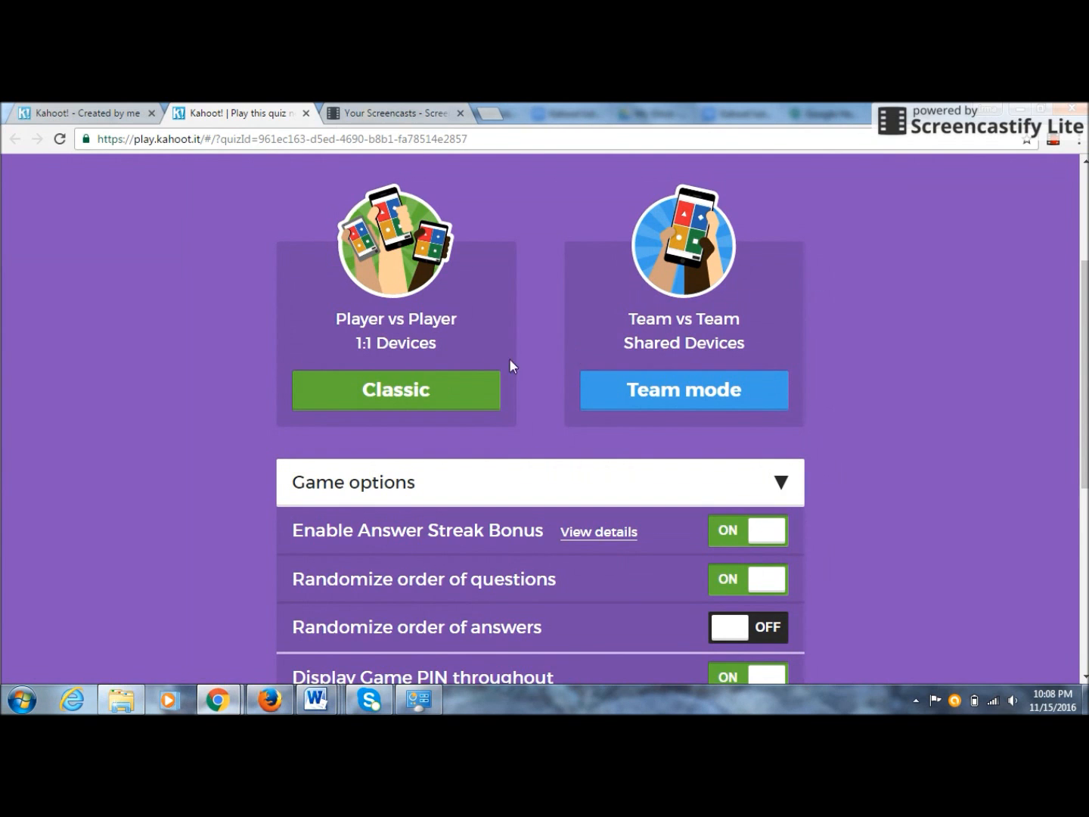
# Step: Start 'Verbs (Tenses)' in Classic player-vs-player mode
pyautogui.click(426, 391)
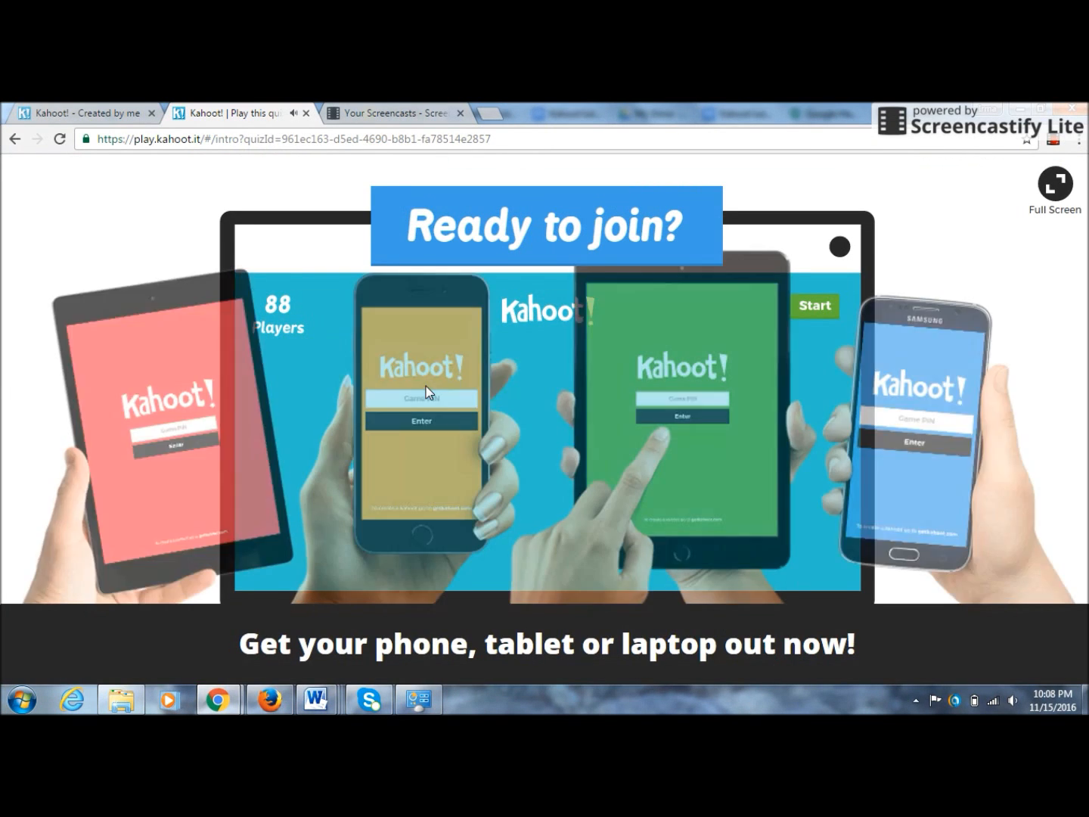